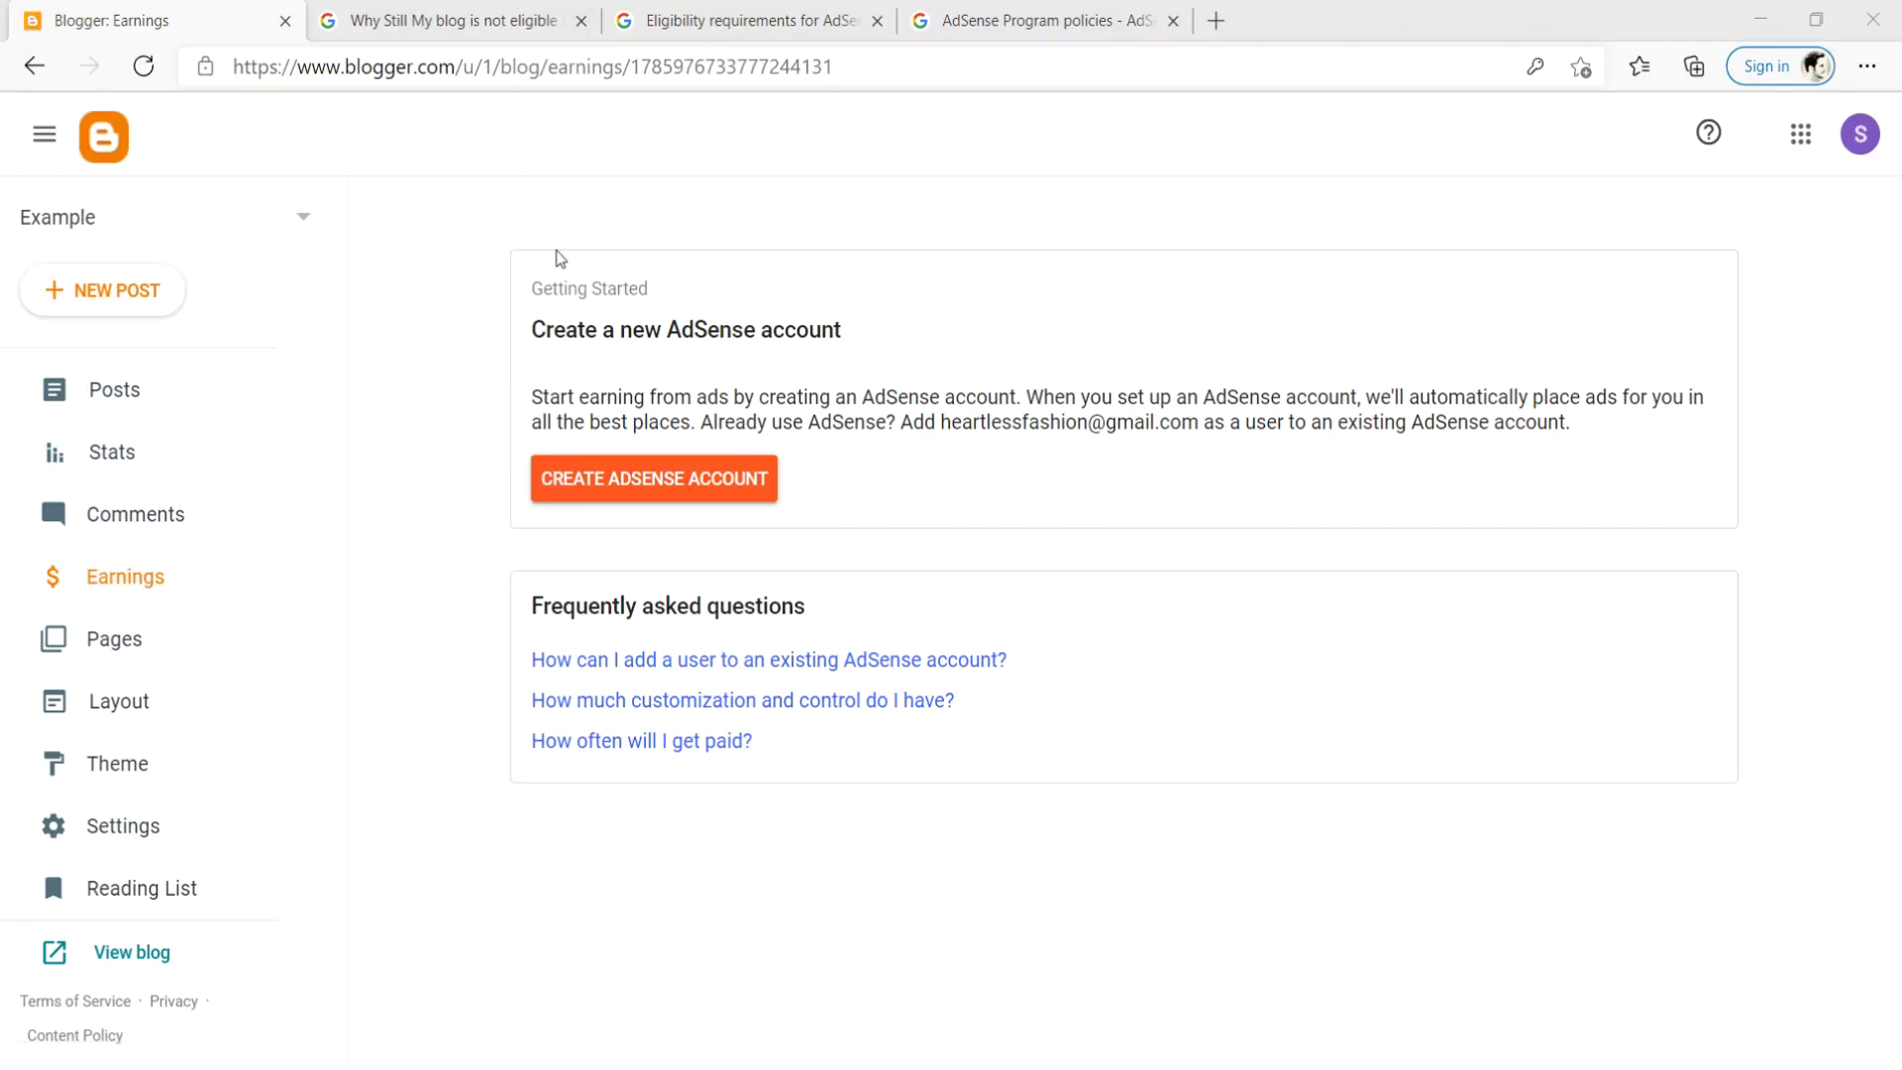
Open the 'Why Still My blog is not eligible' thread and highlight its question title.
left_click(466, 18)
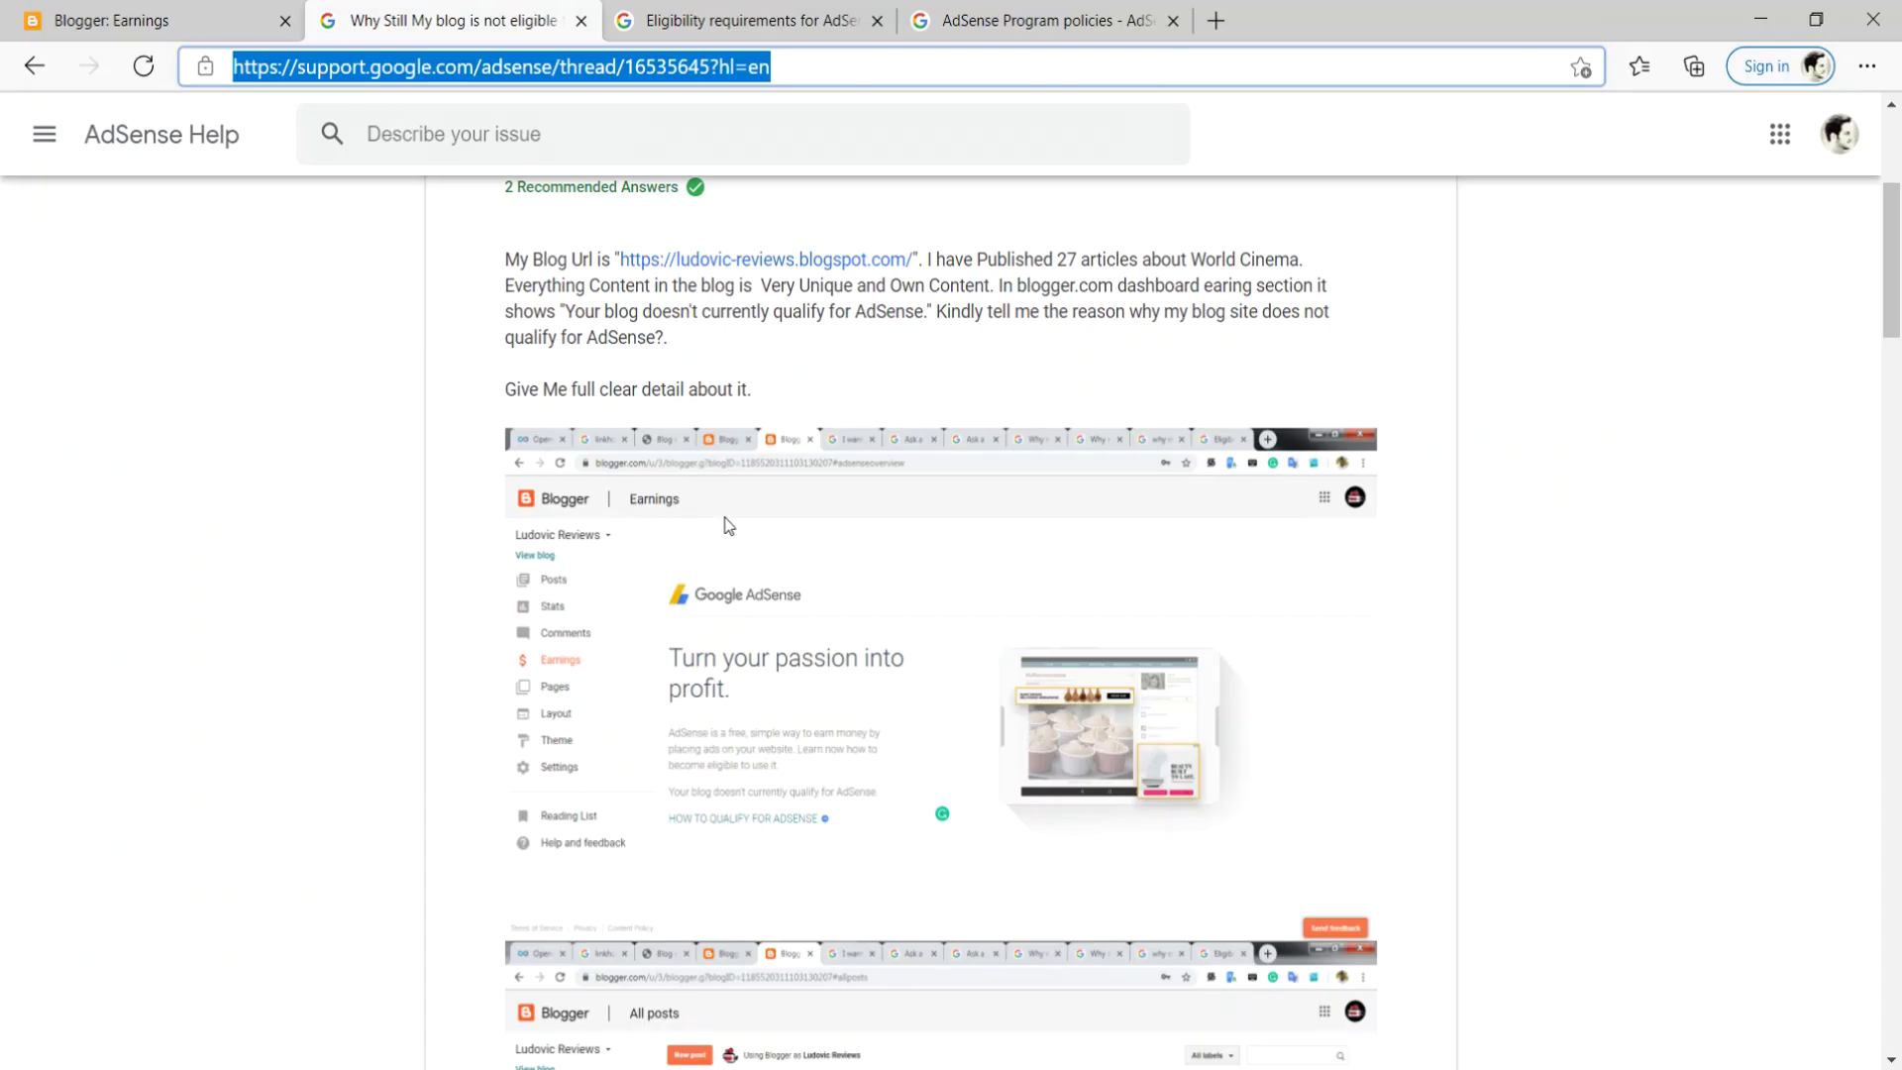
scroll(862, 530, "up", 5)
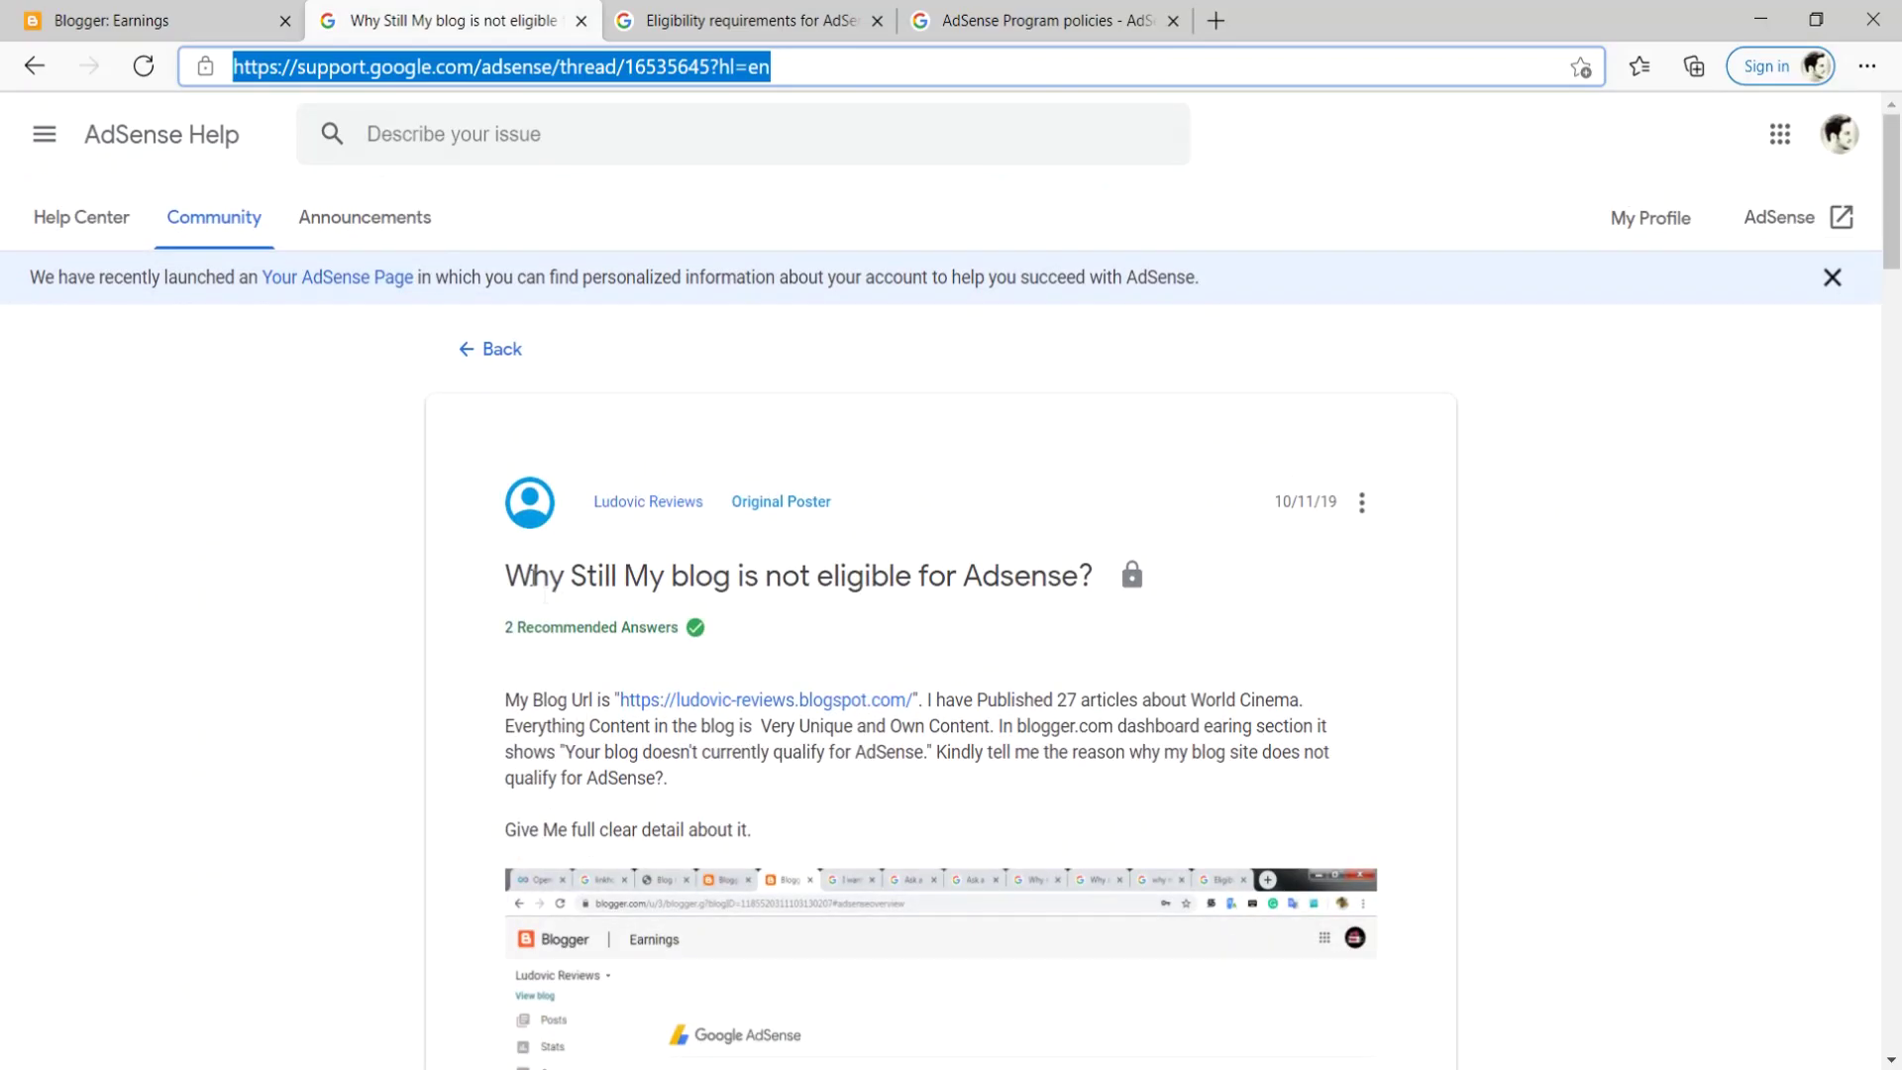
left_click_drag(501, 583, 1014, 579)
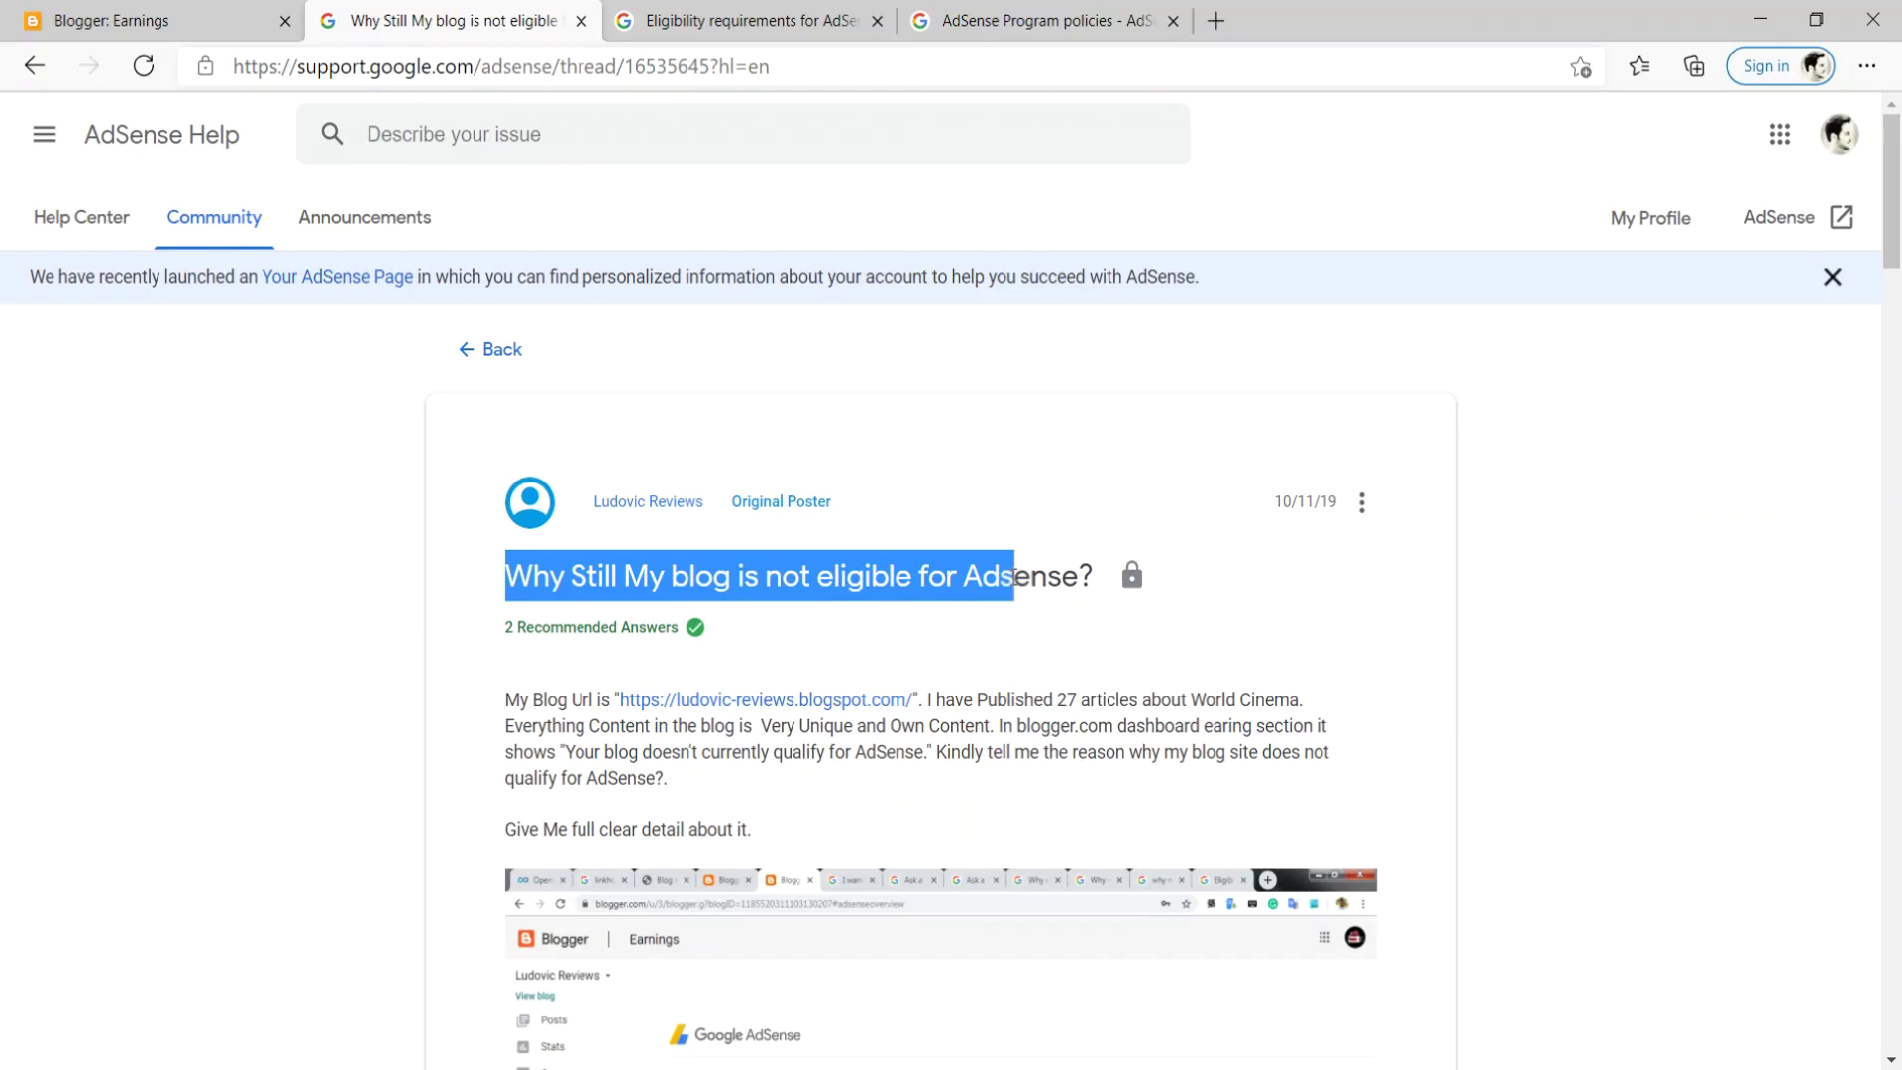
scroll(1684, 585, "down", 5)
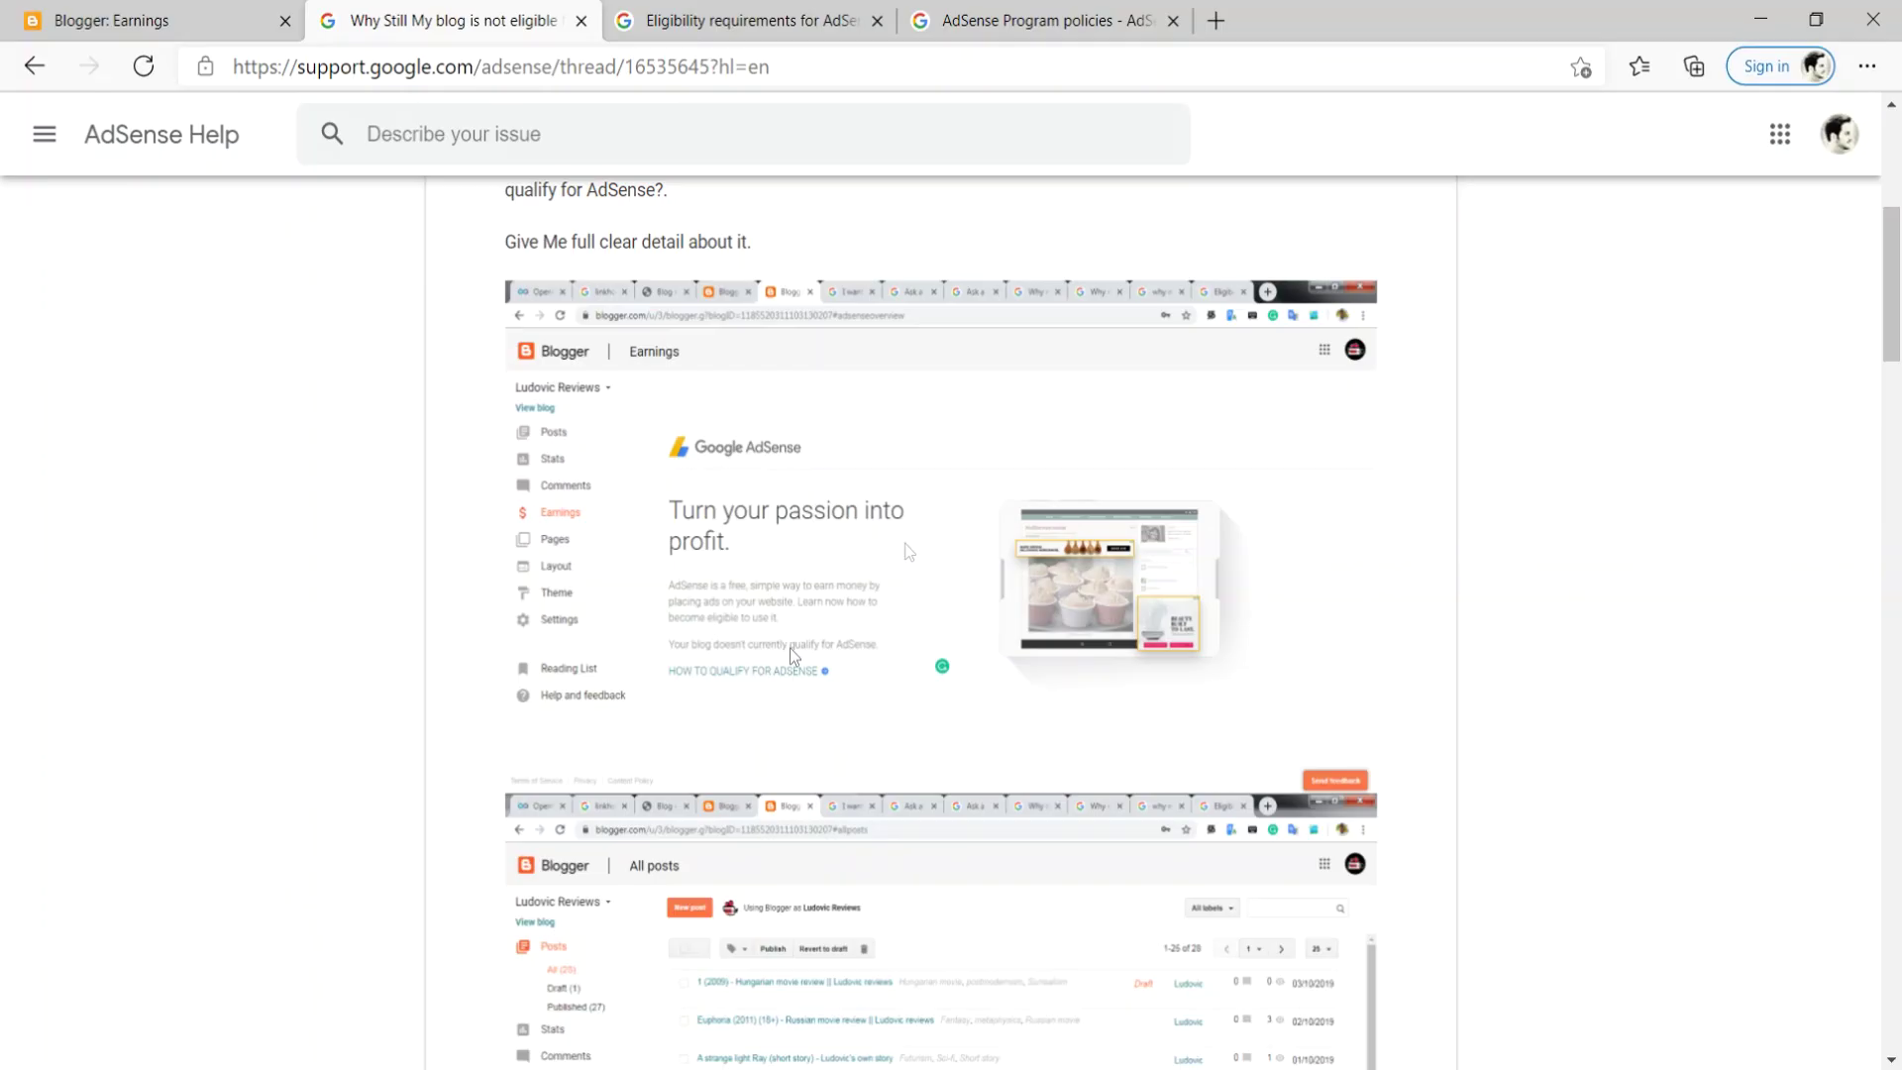
Compare the thread with Blogger's Earnings page, then read through the thread again.
left_click(149, 20)
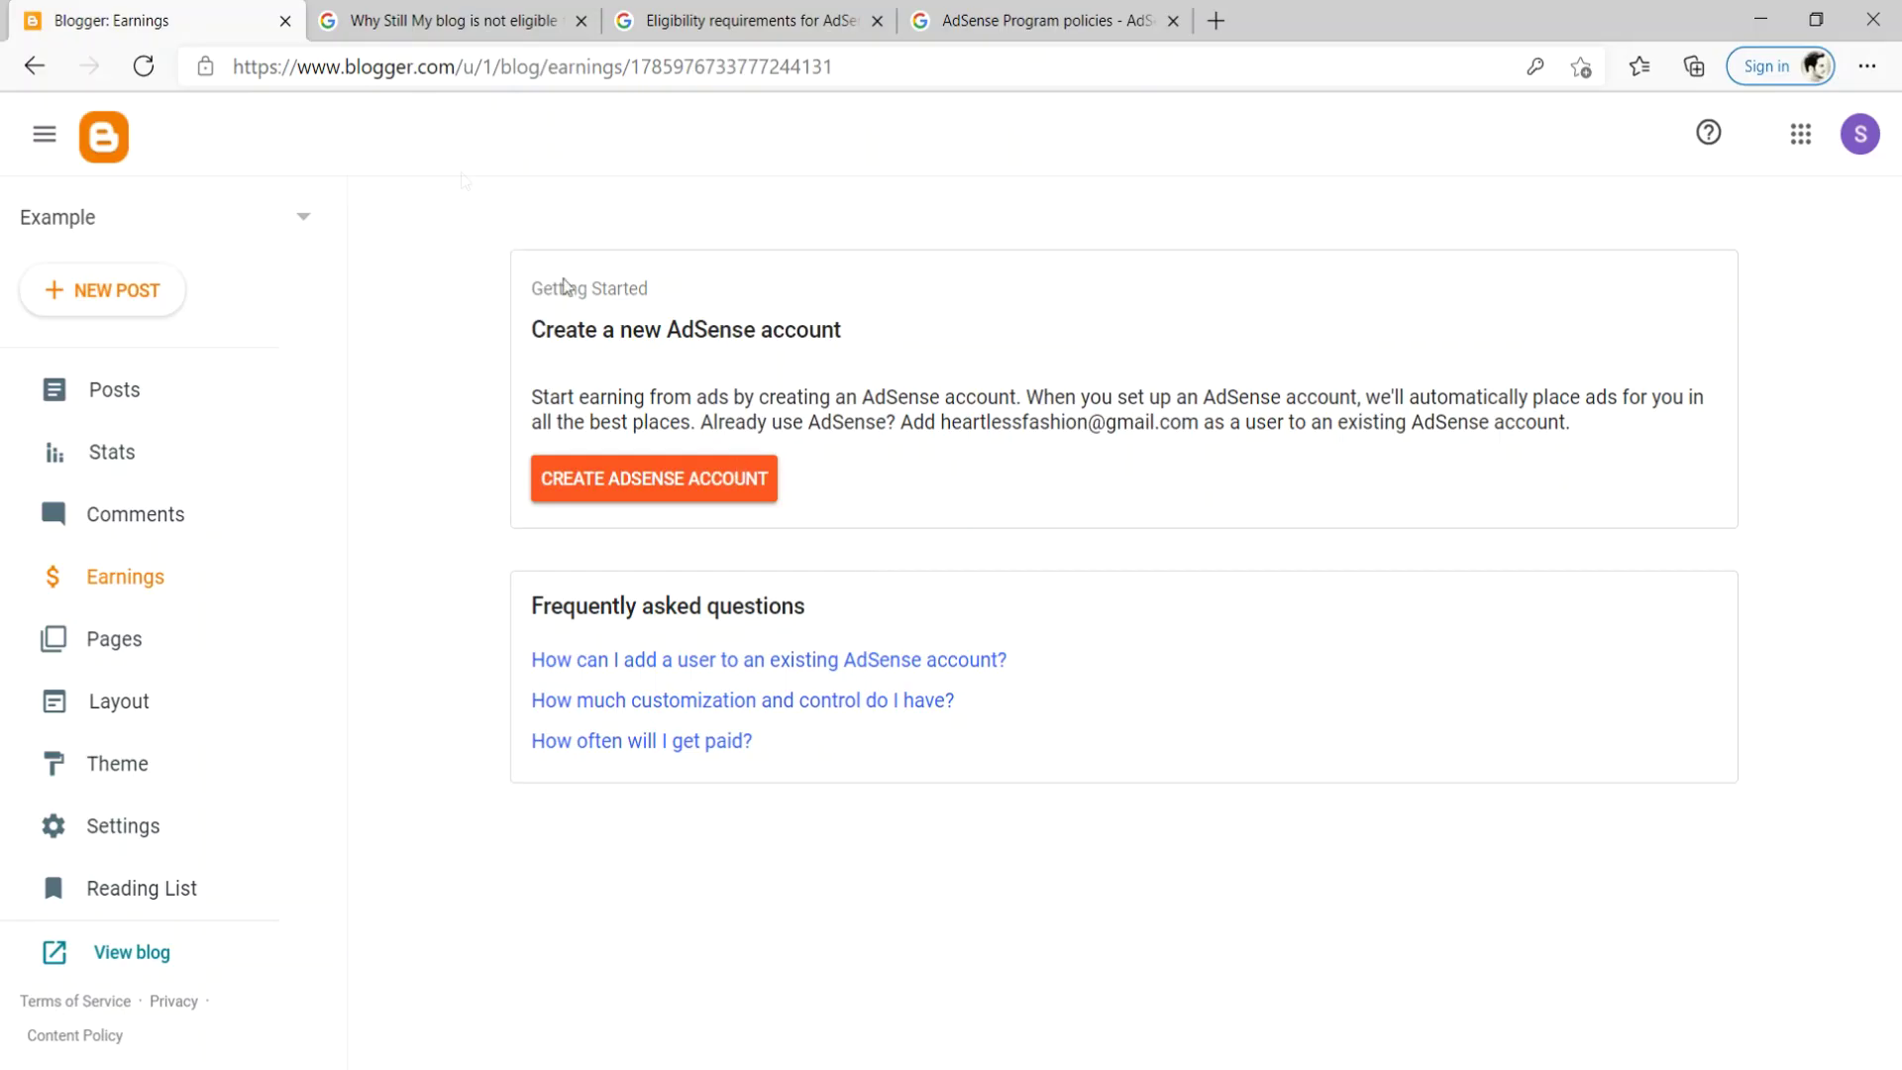
left_click(446, 21)
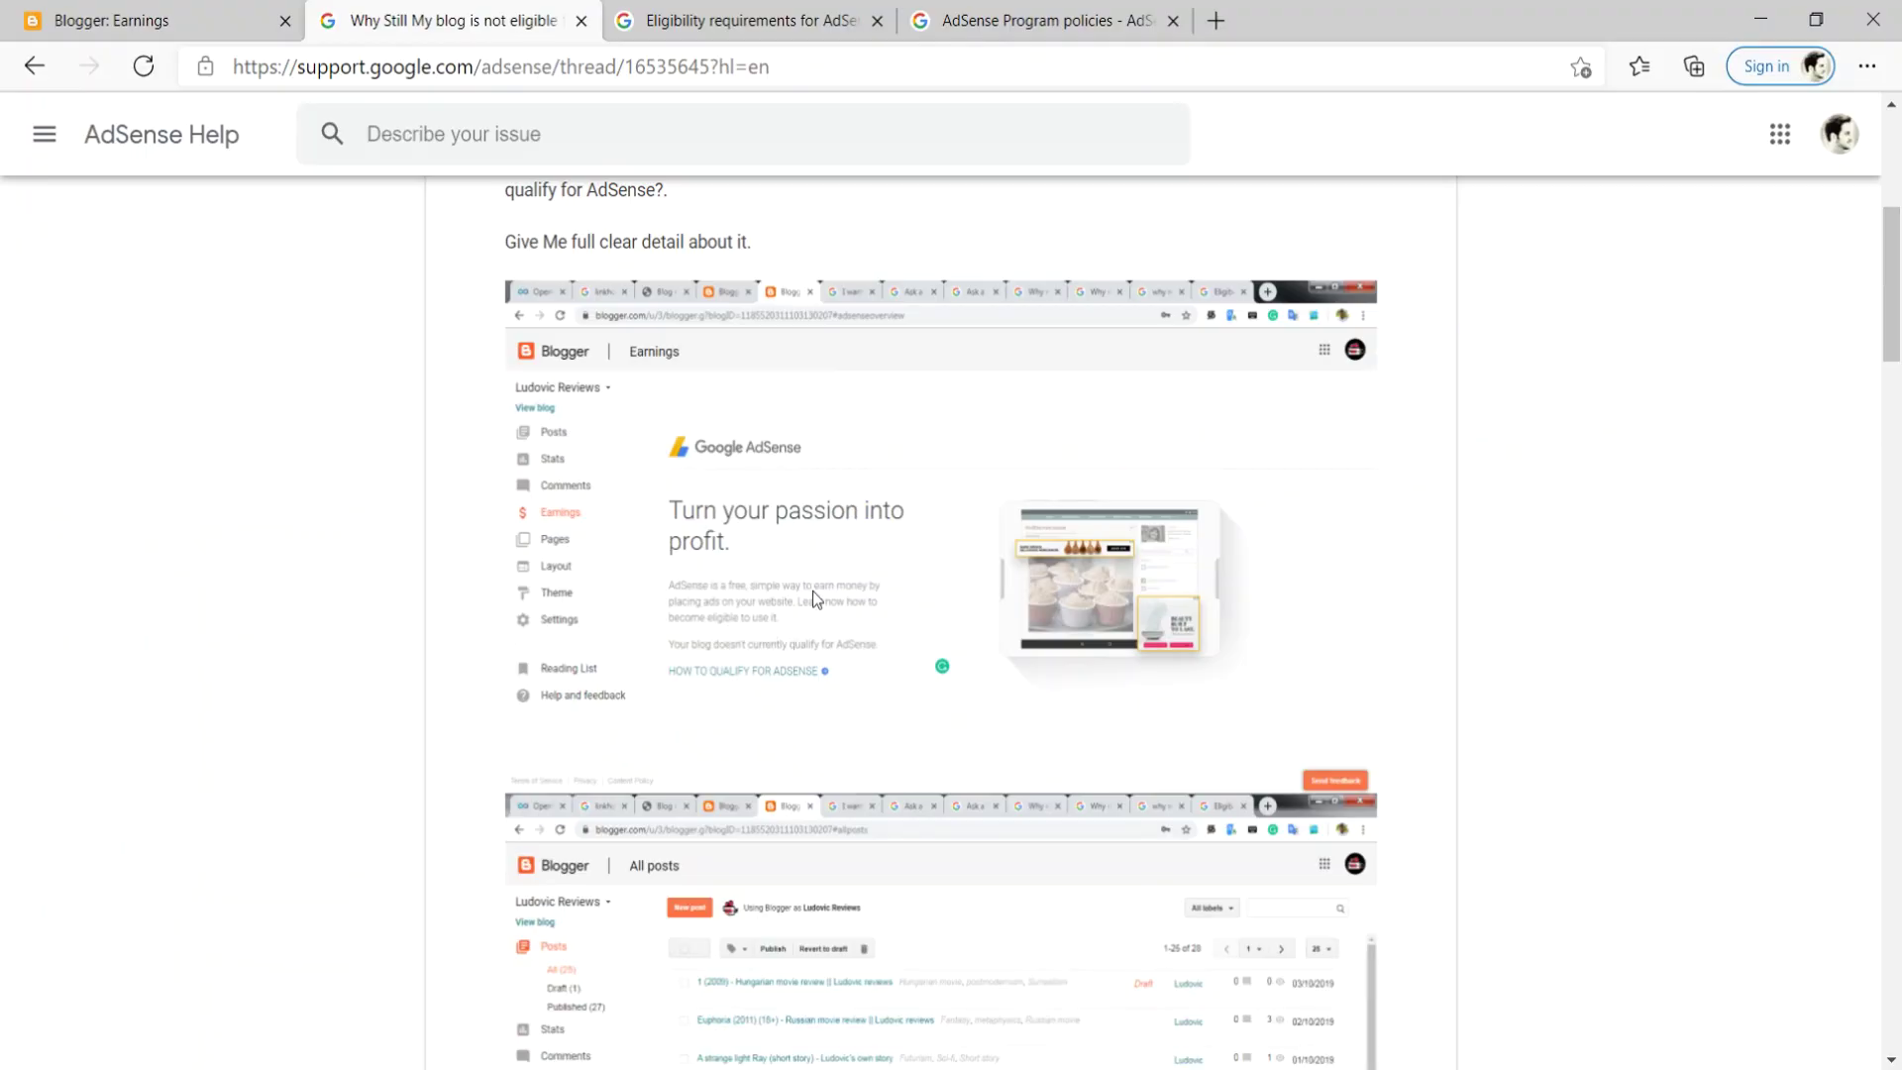
scroll(812, 591, "down", 6)
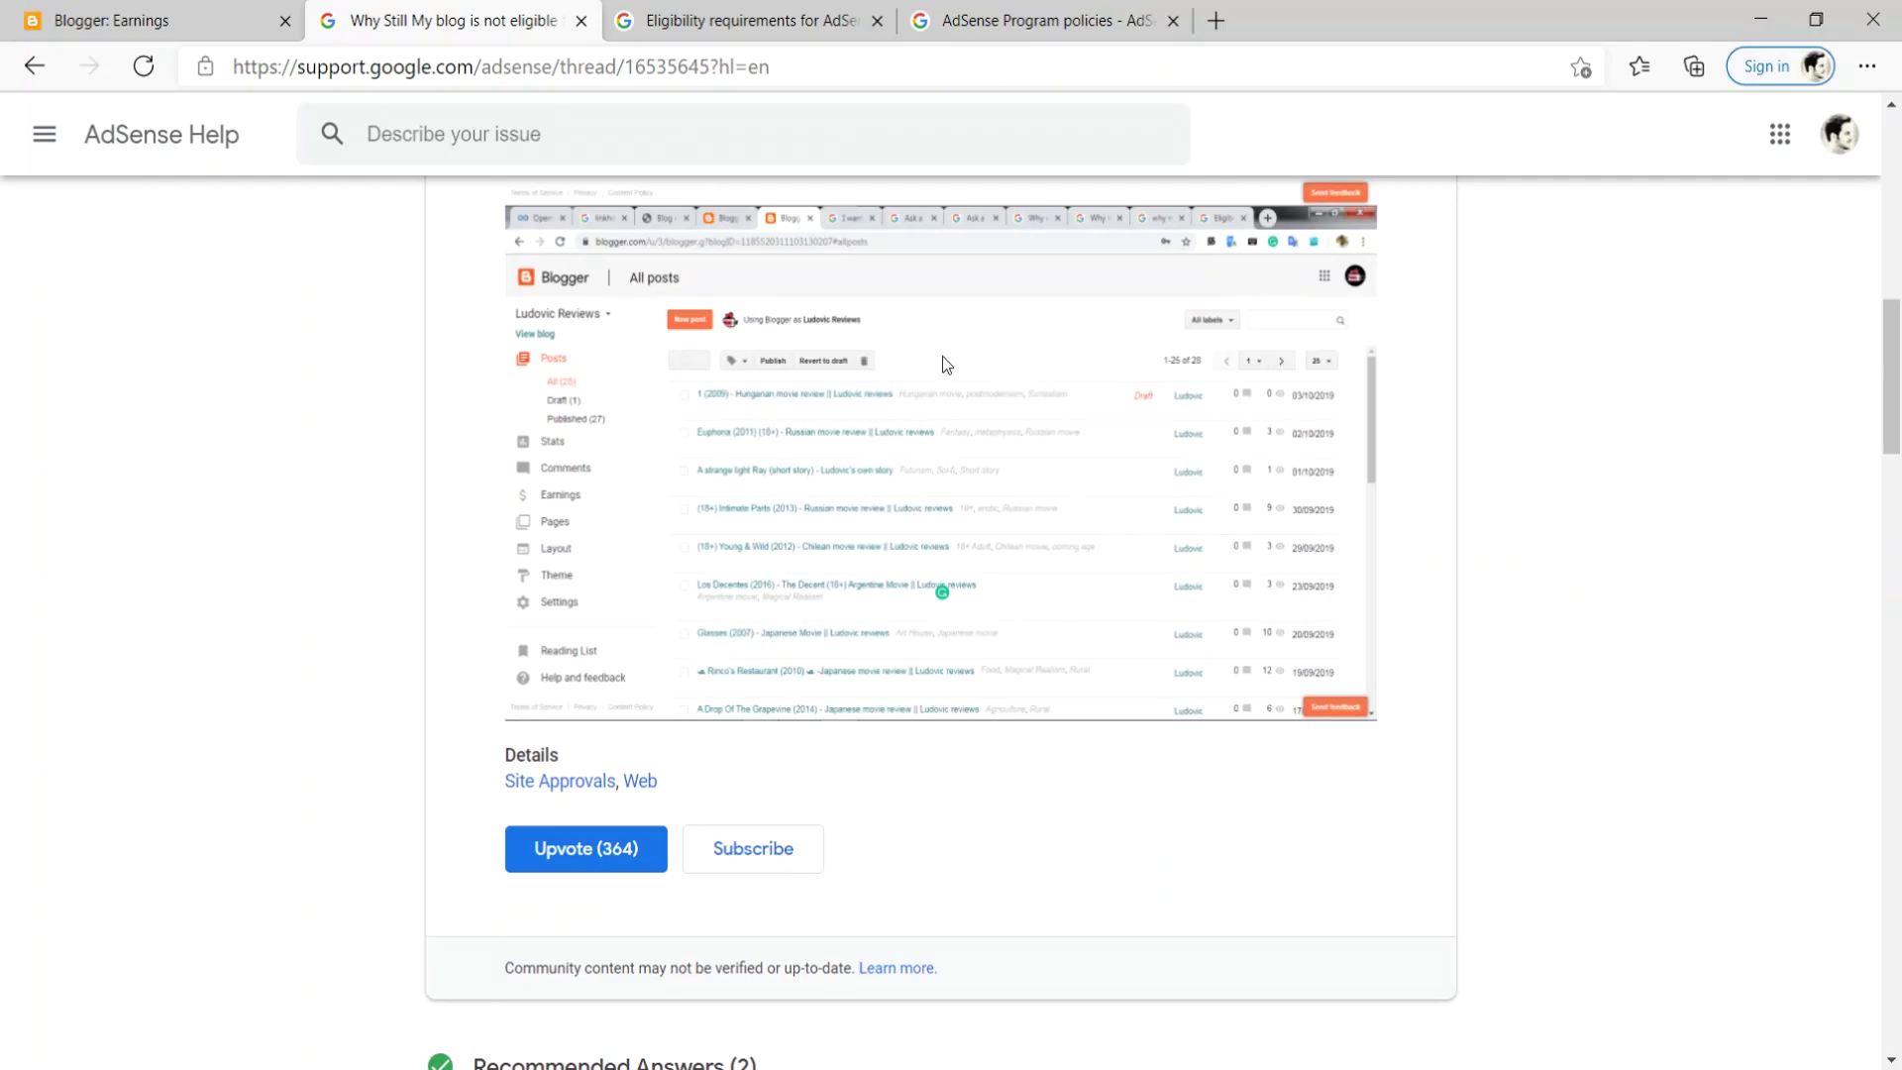
scroll(942, 364, "up", 5)
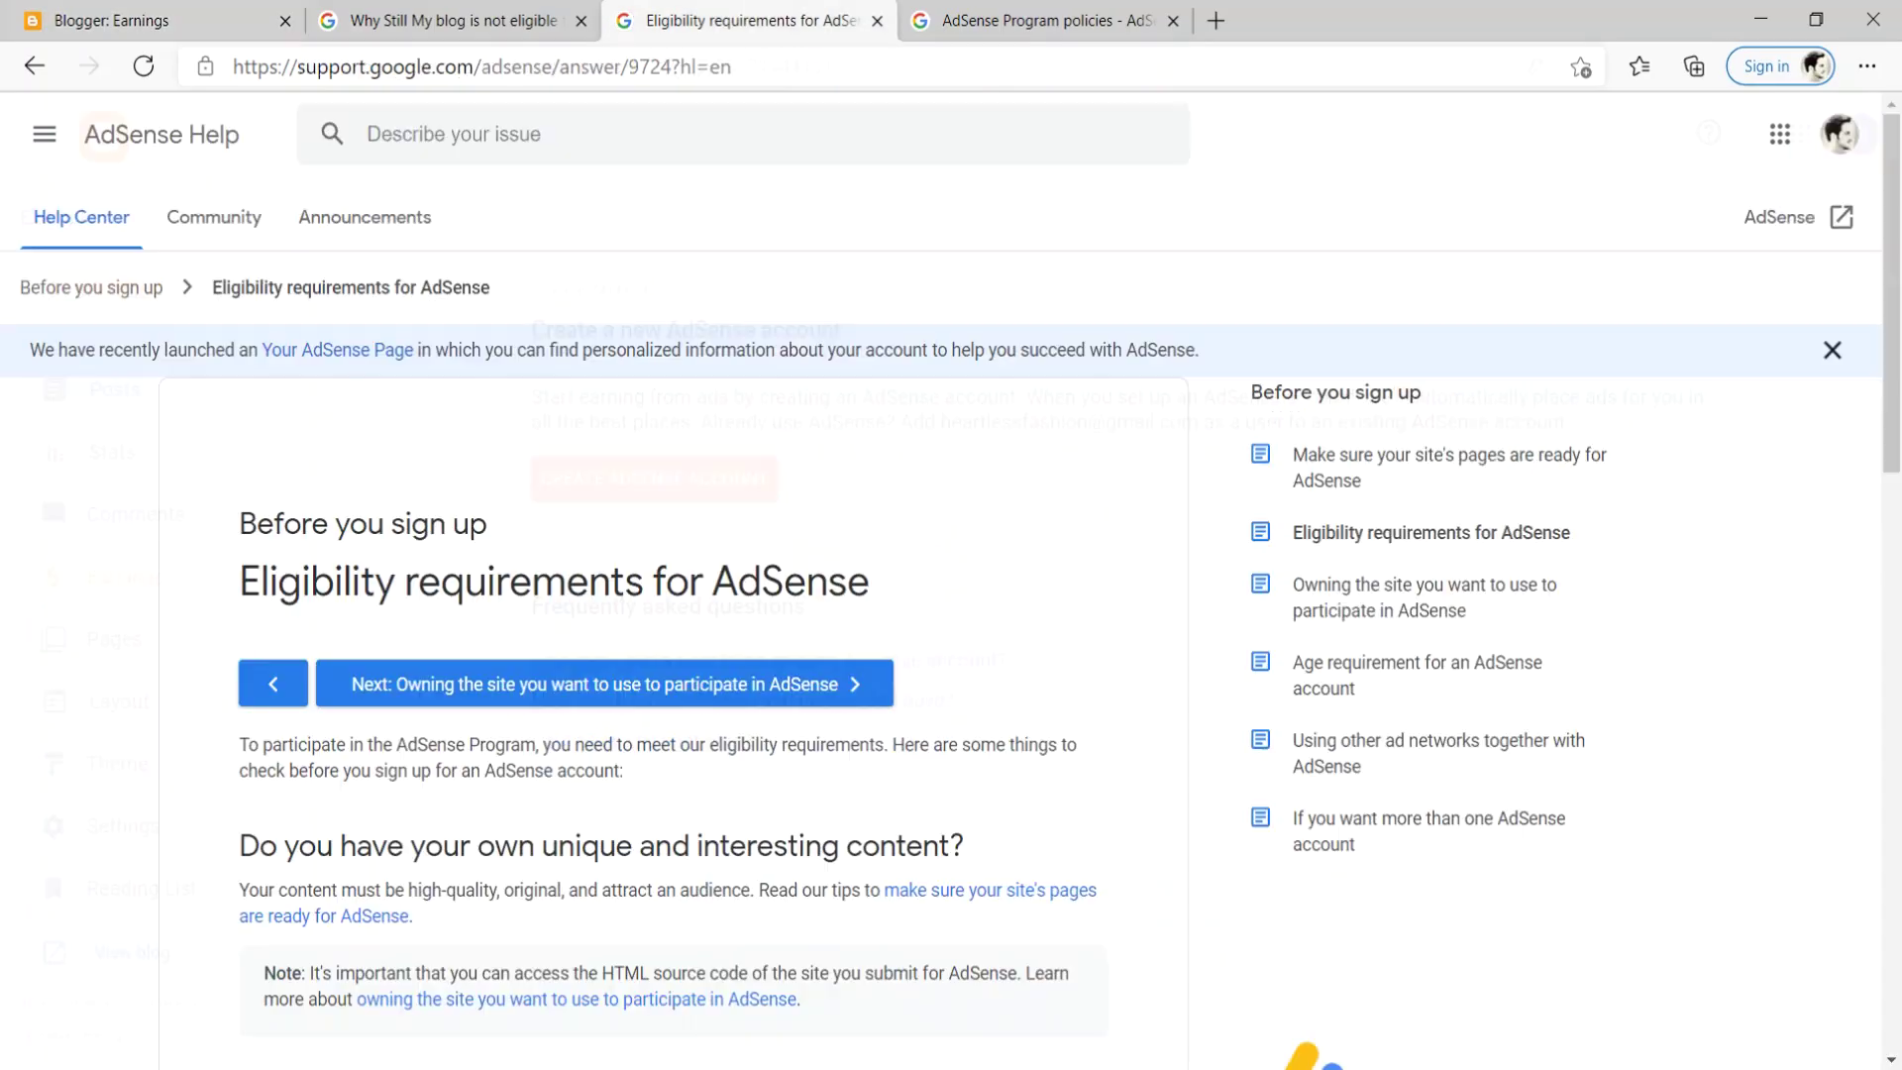
scroll(1897, 310, "down", 2)
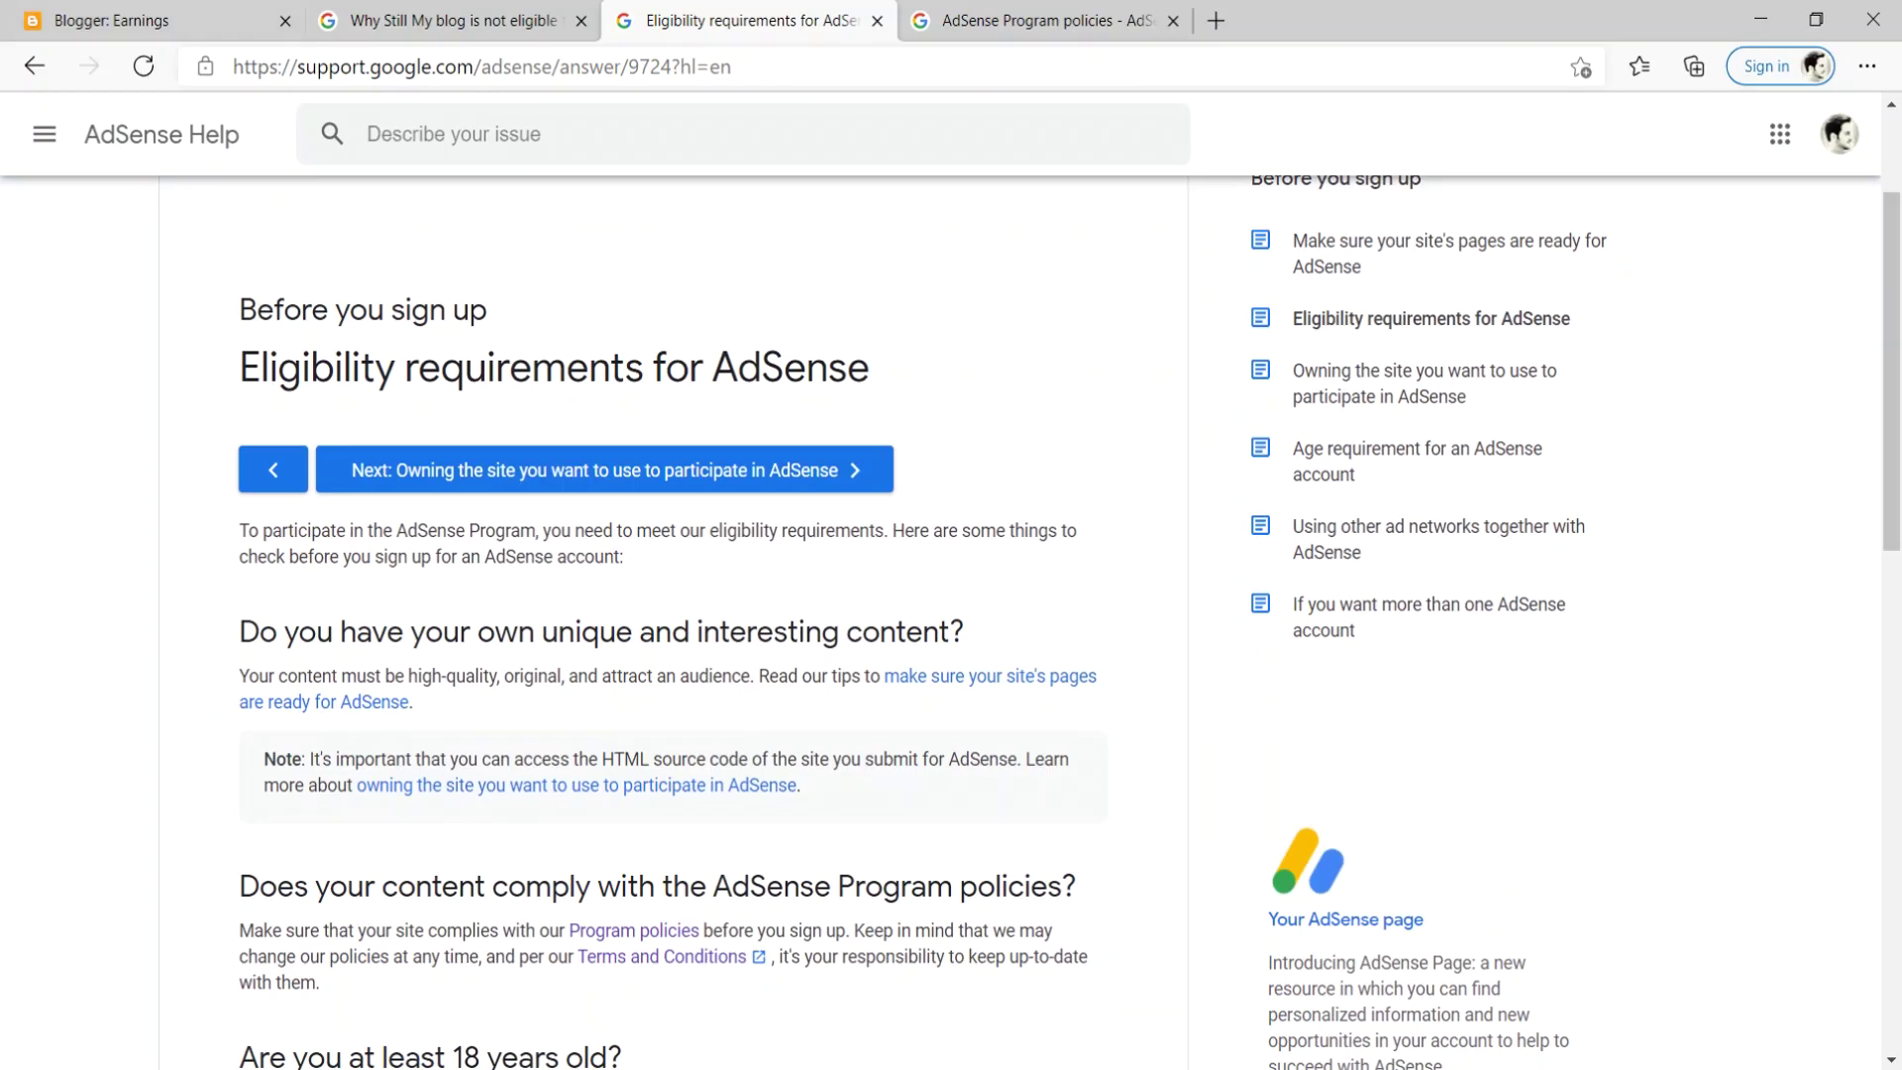
left_click(119, 20)
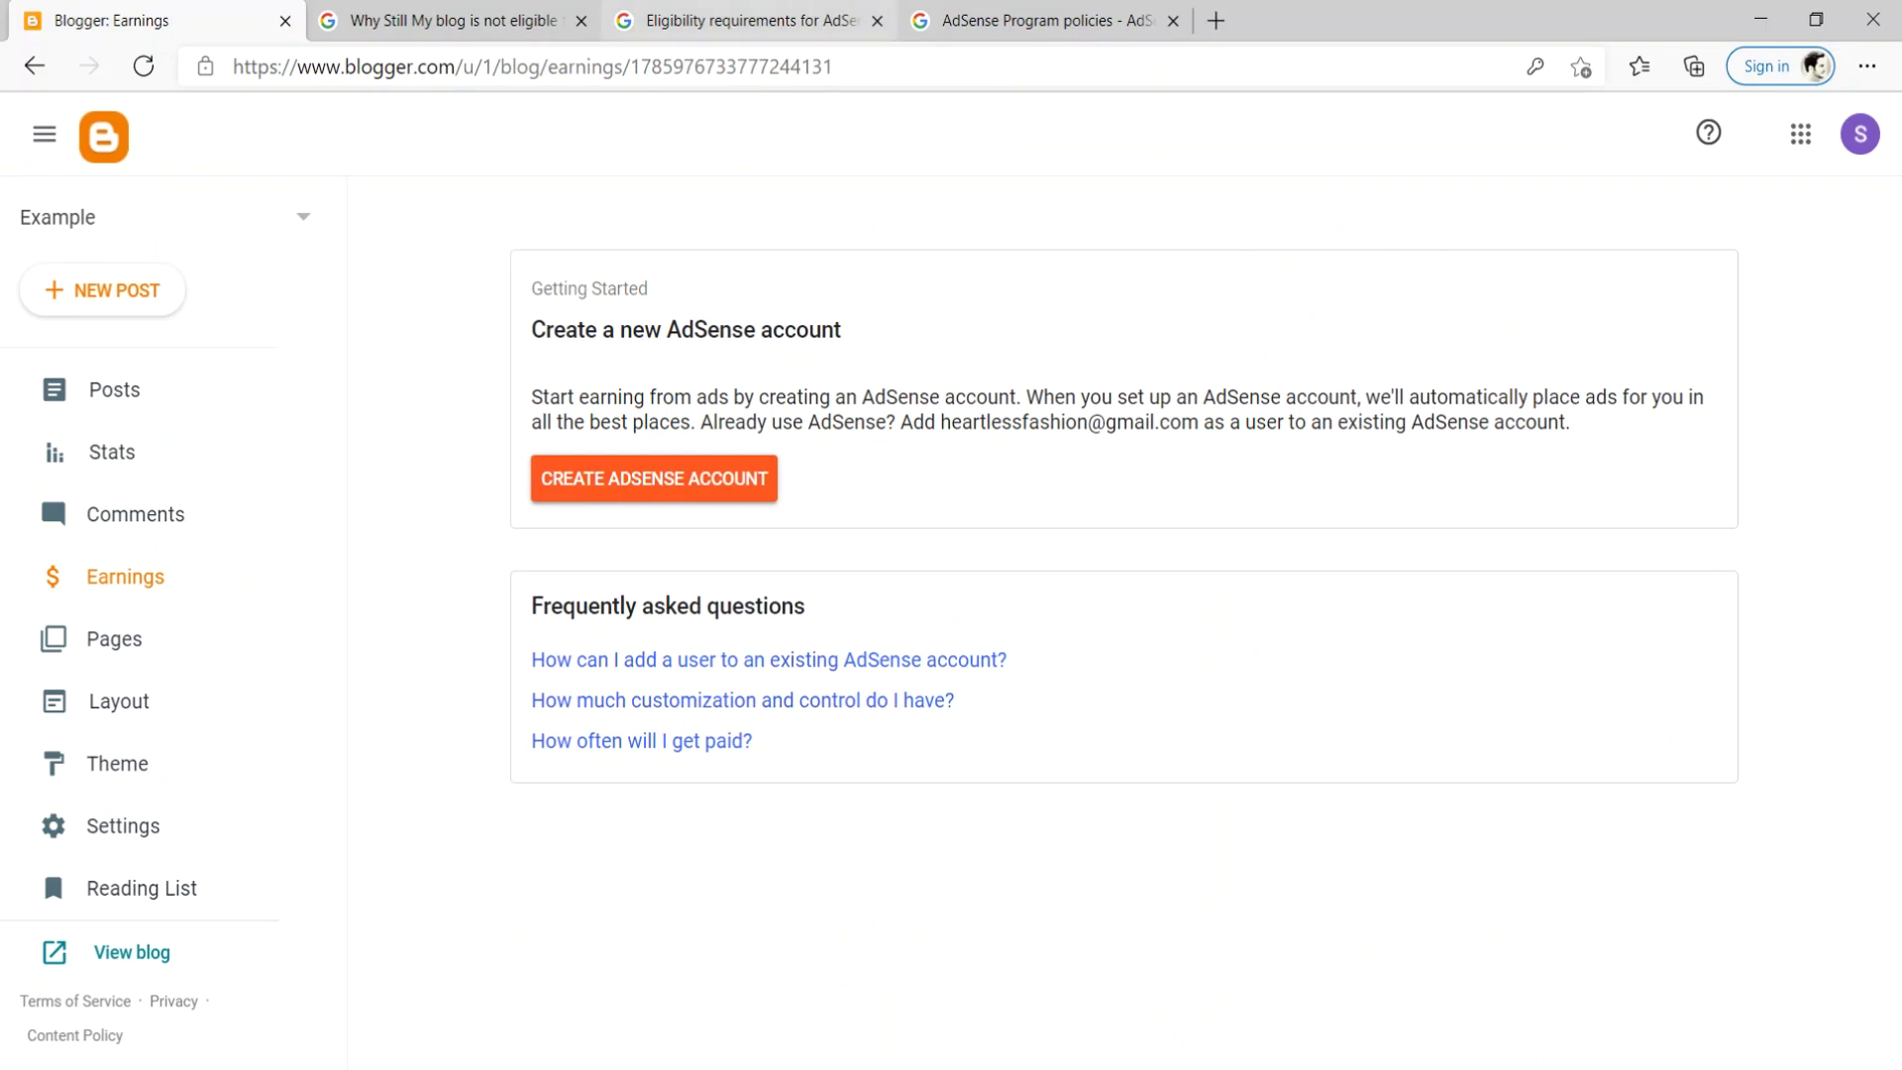
left_click(753, 20)
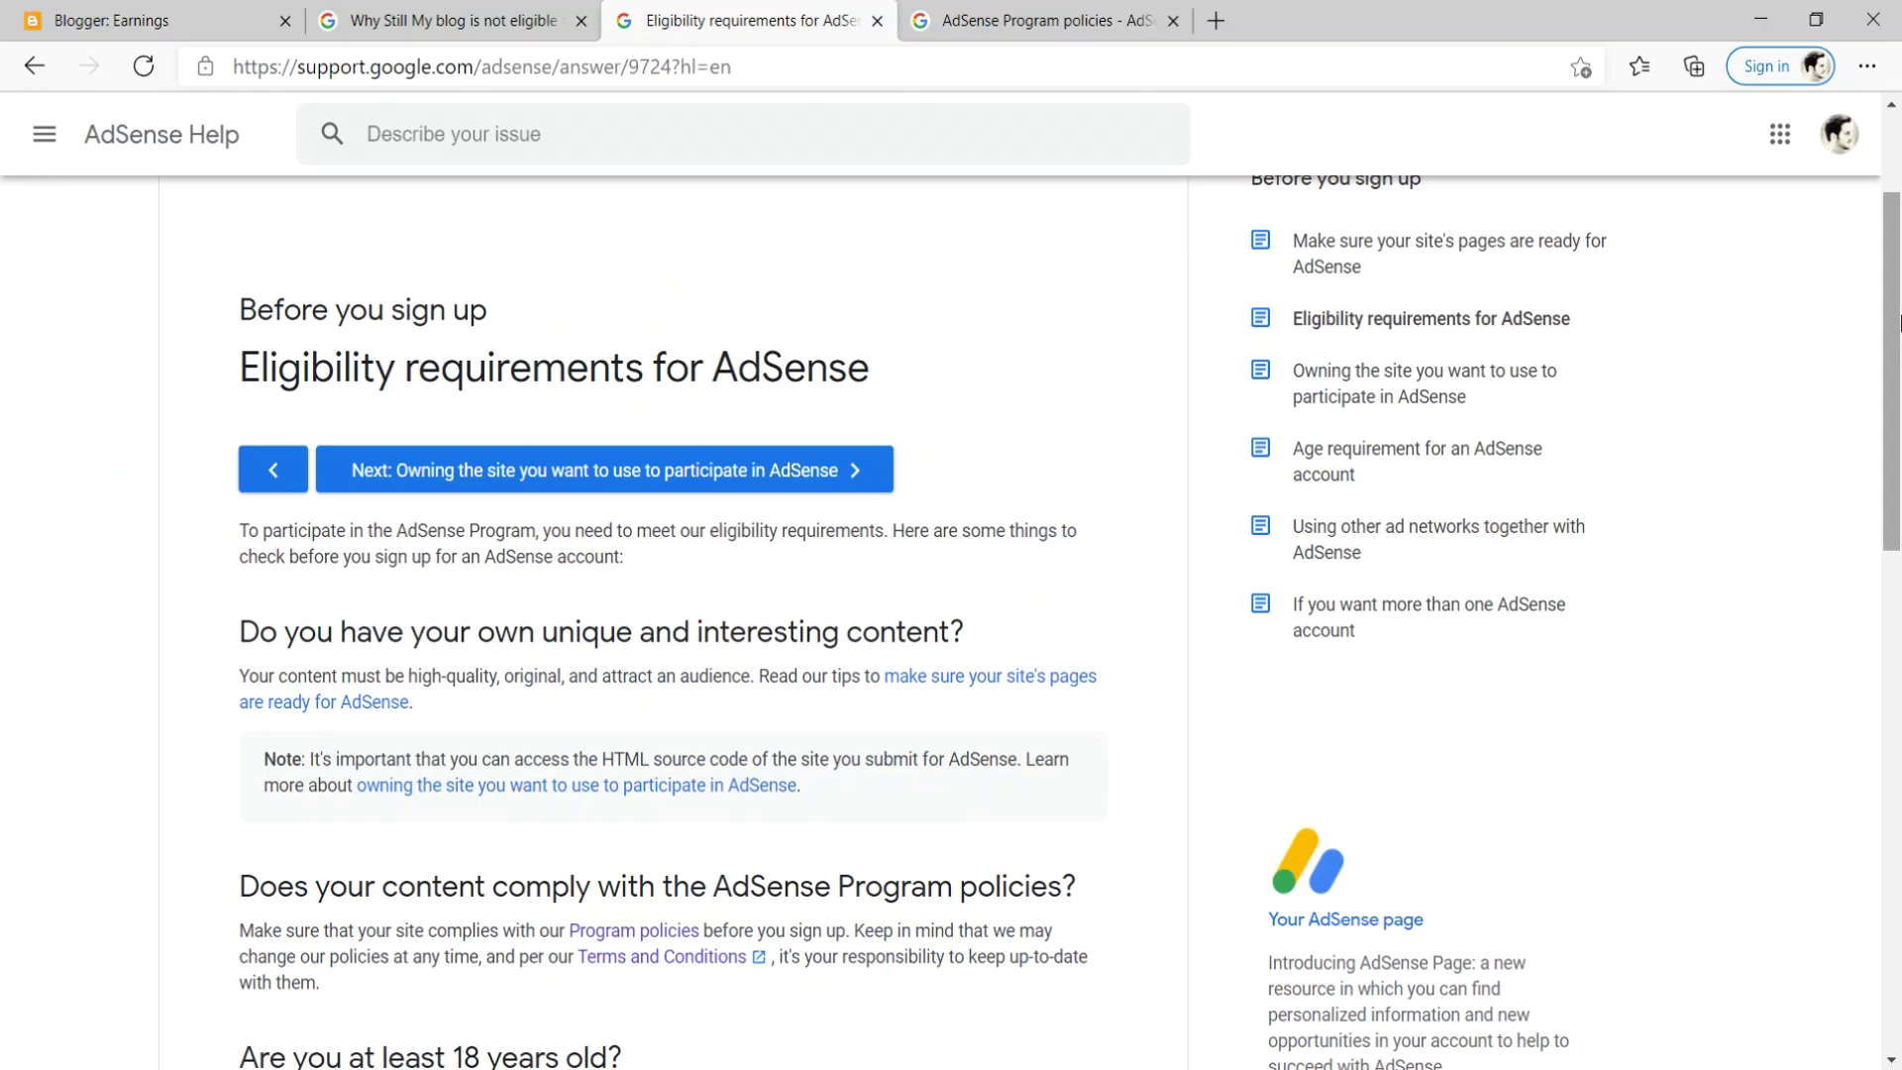
scroll(1899, 322, "down", 2)
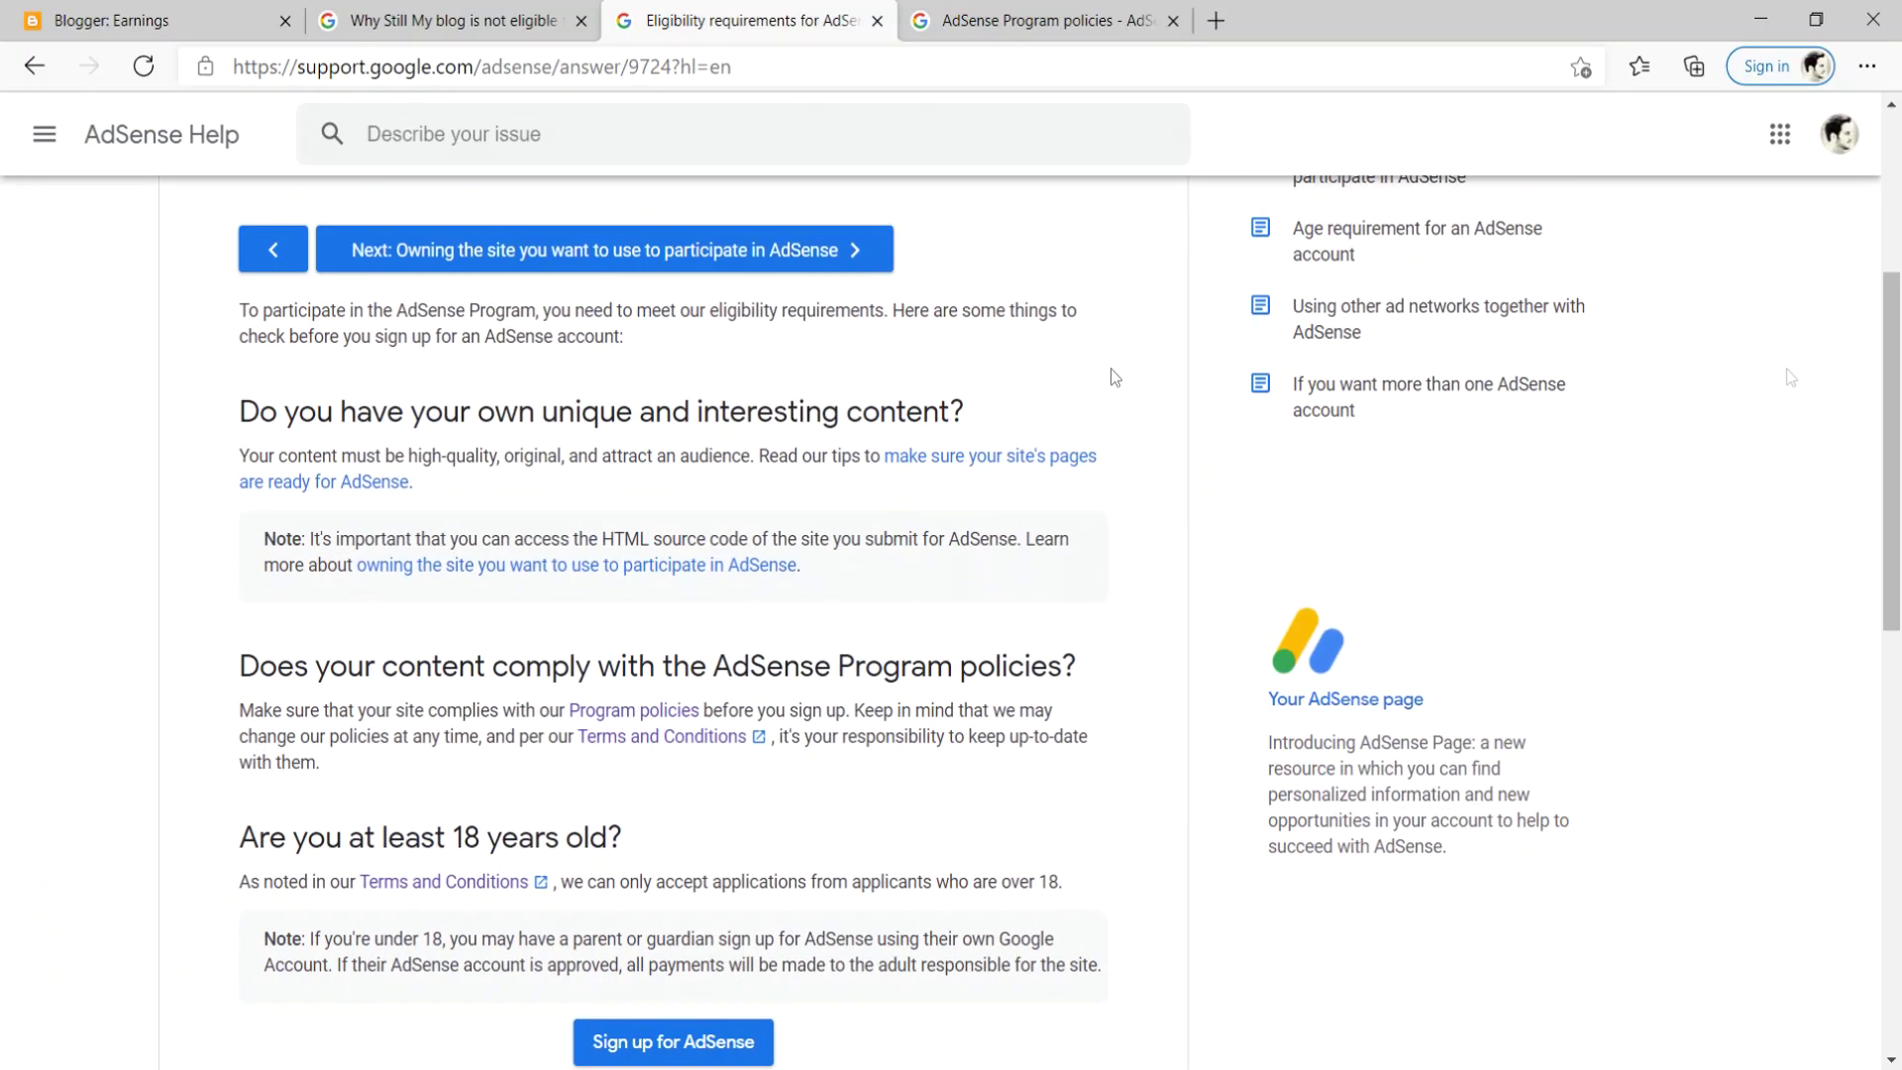
left_click_drag(386, 411, 879, 411)
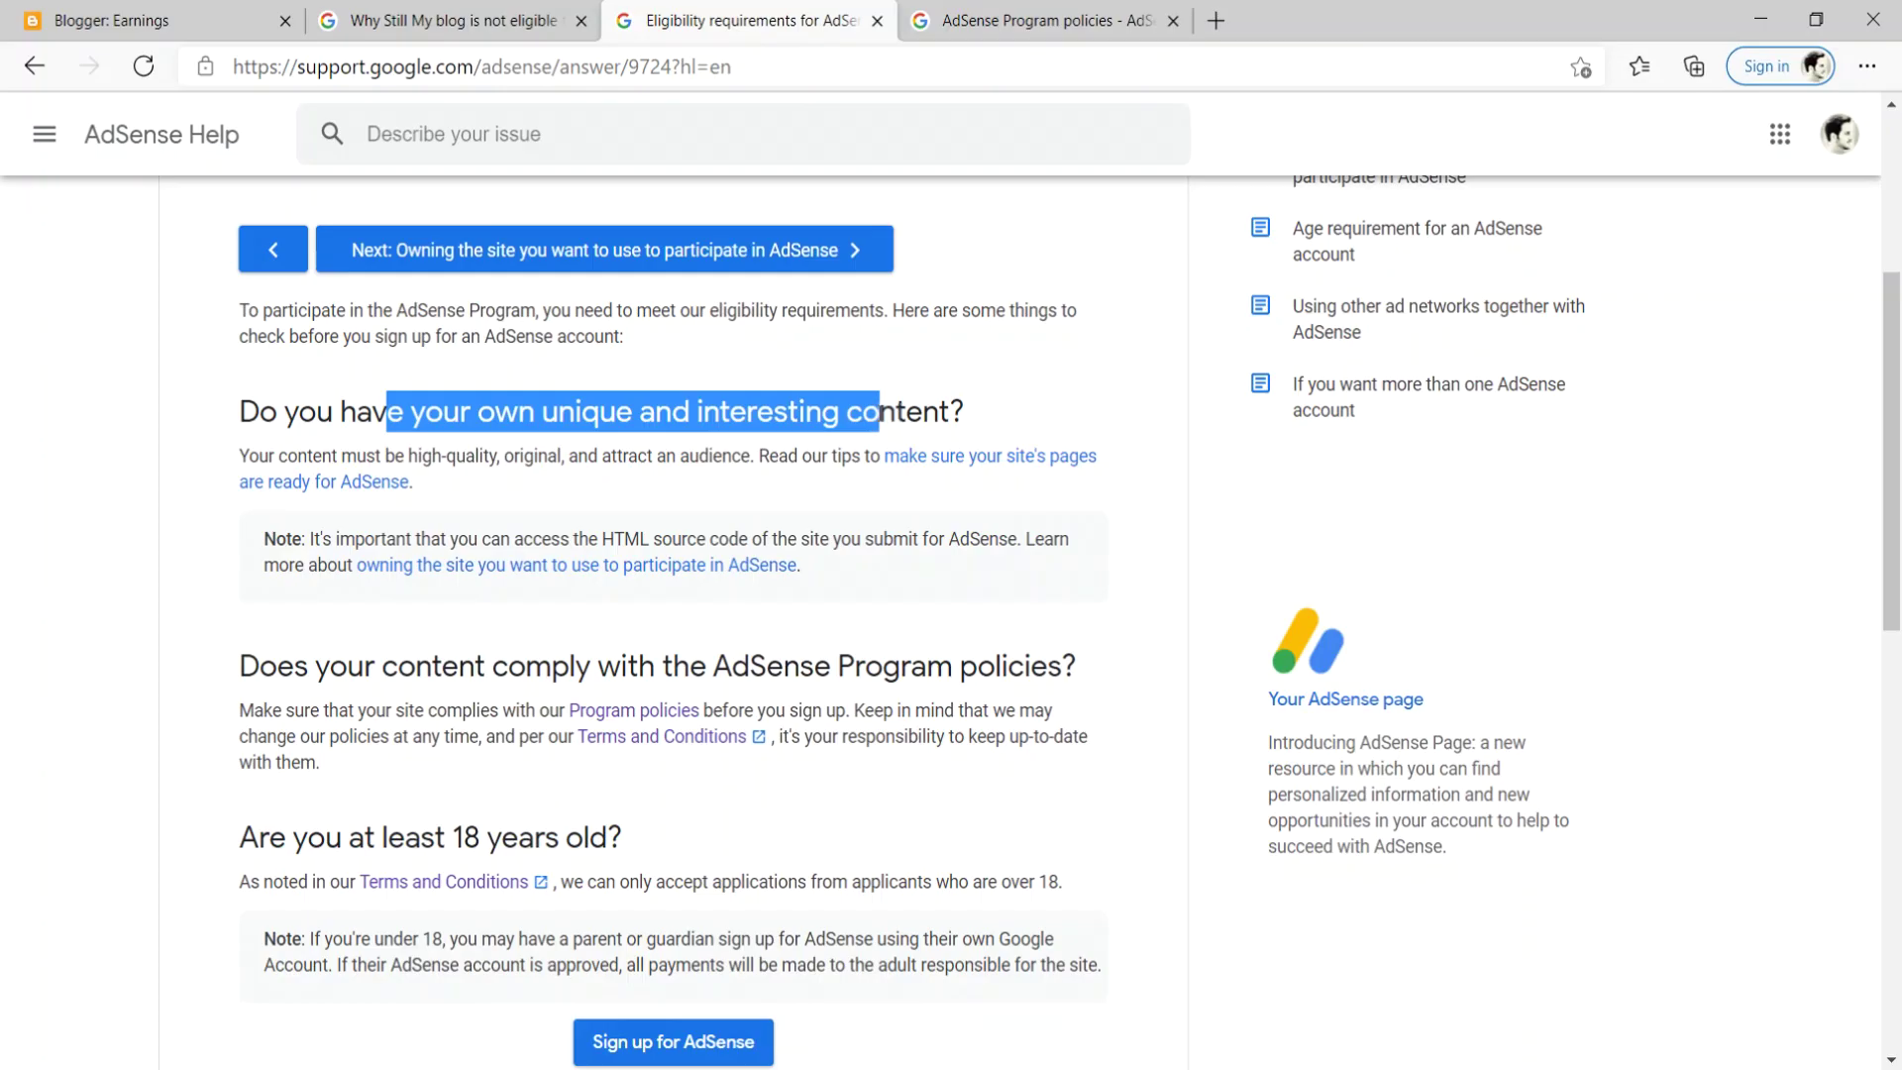
scroll(654, 495, "down", 3)
left_click_drag(415, 372, 1058, 349)
left_click(1078, 29)
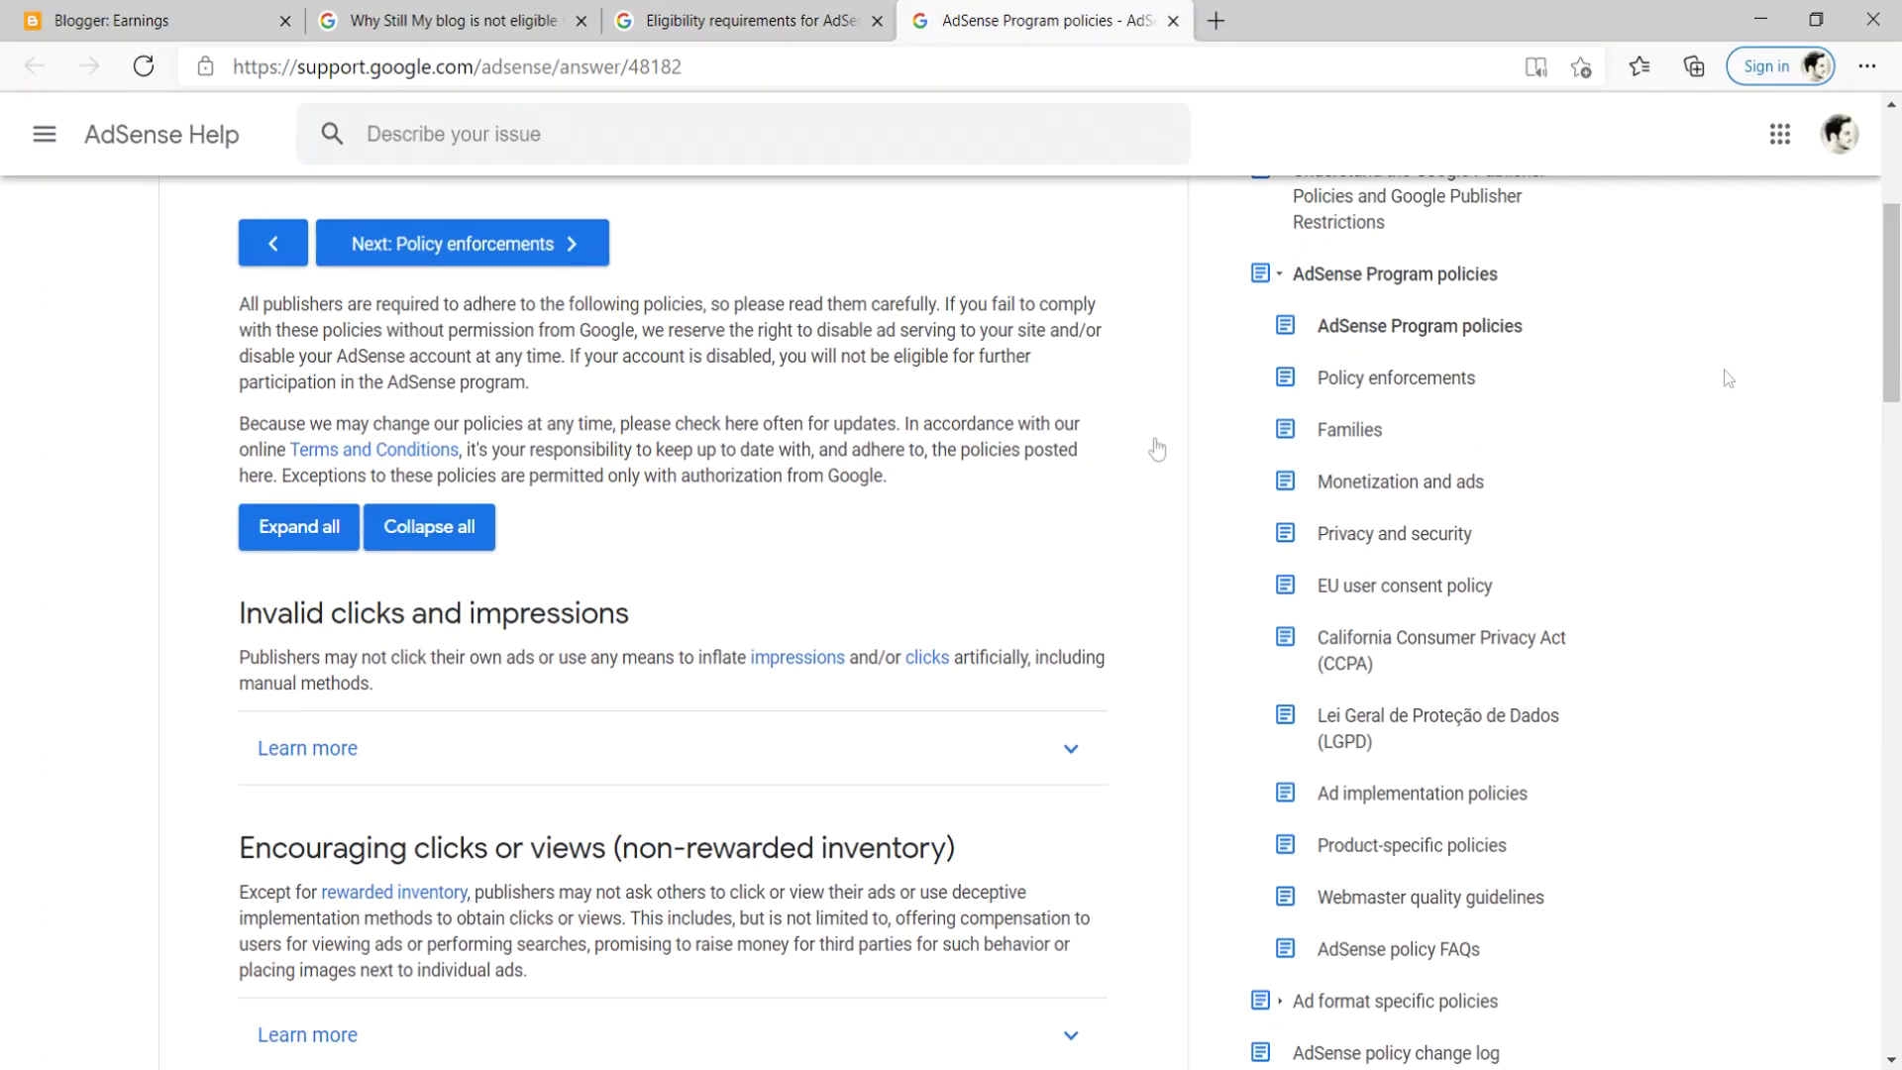
left_click_drag(1893, 367, 1890, 575)
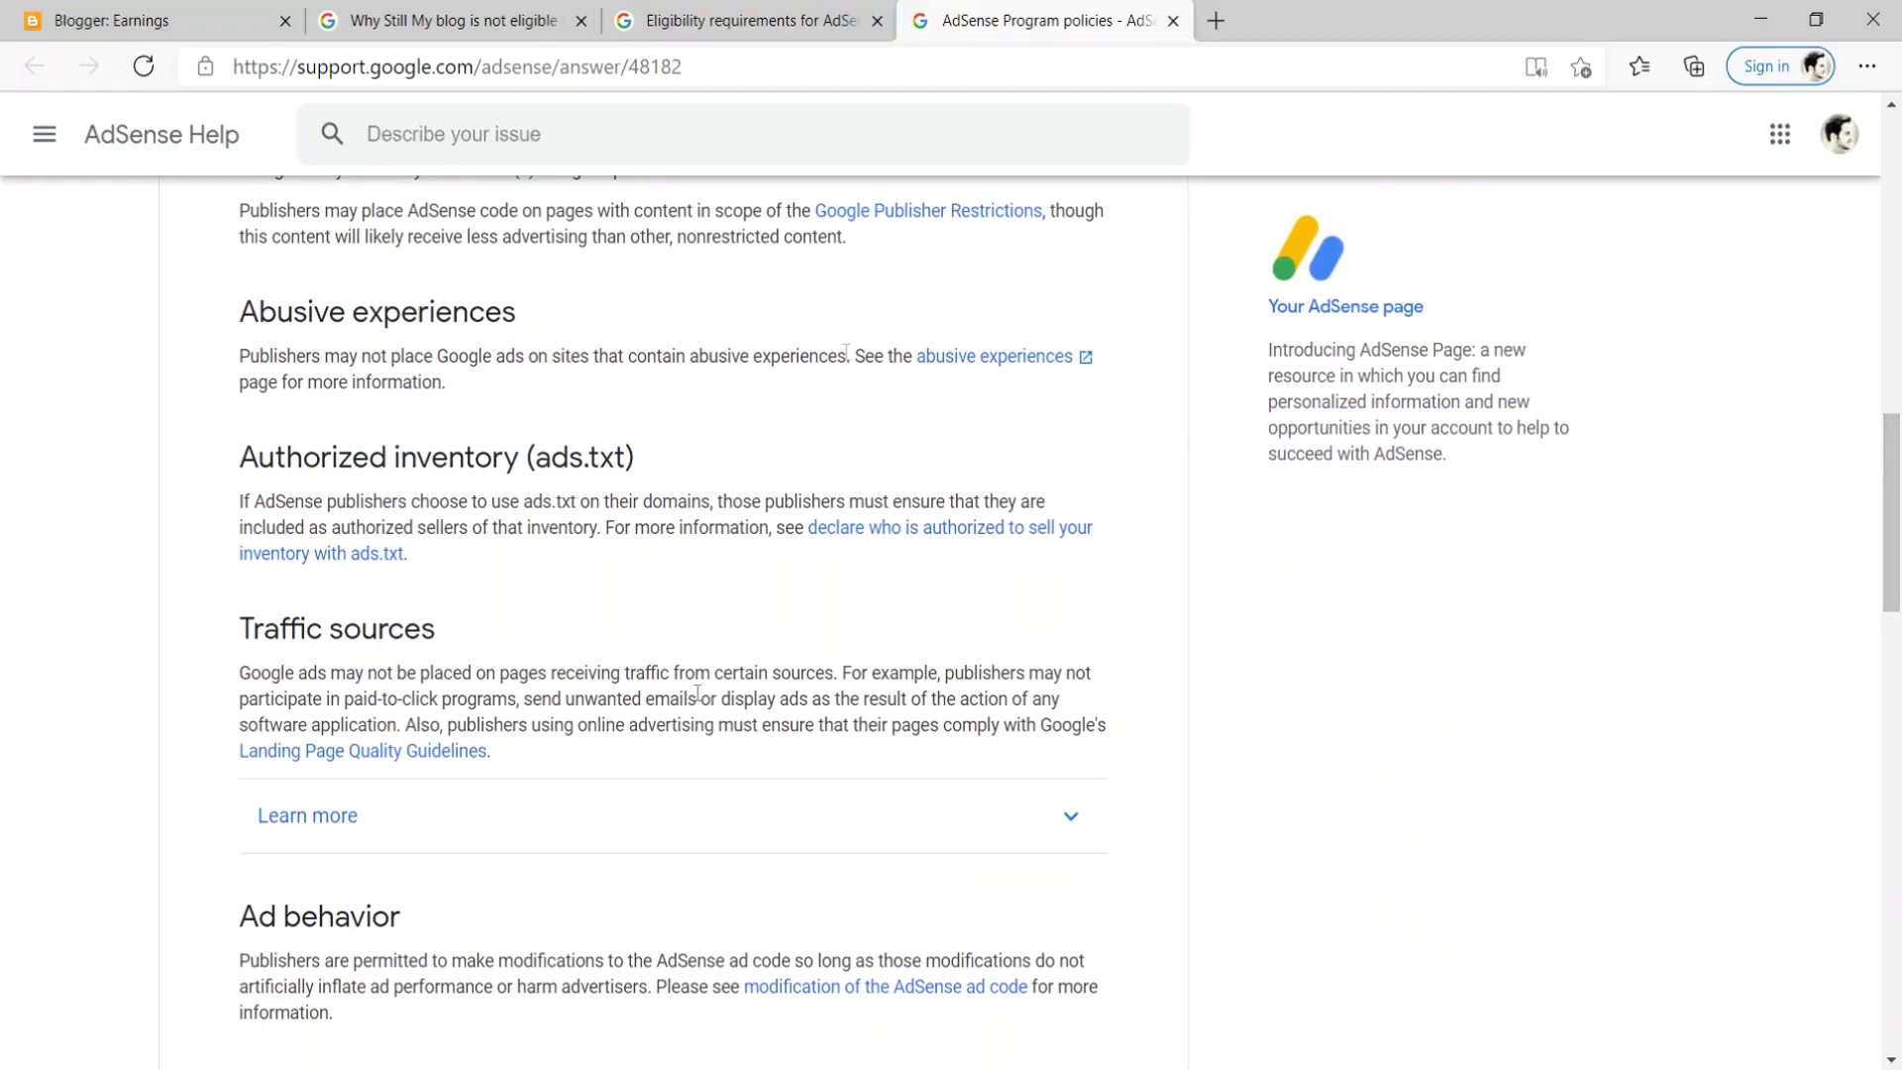
key("ctrl+shift+Tab")
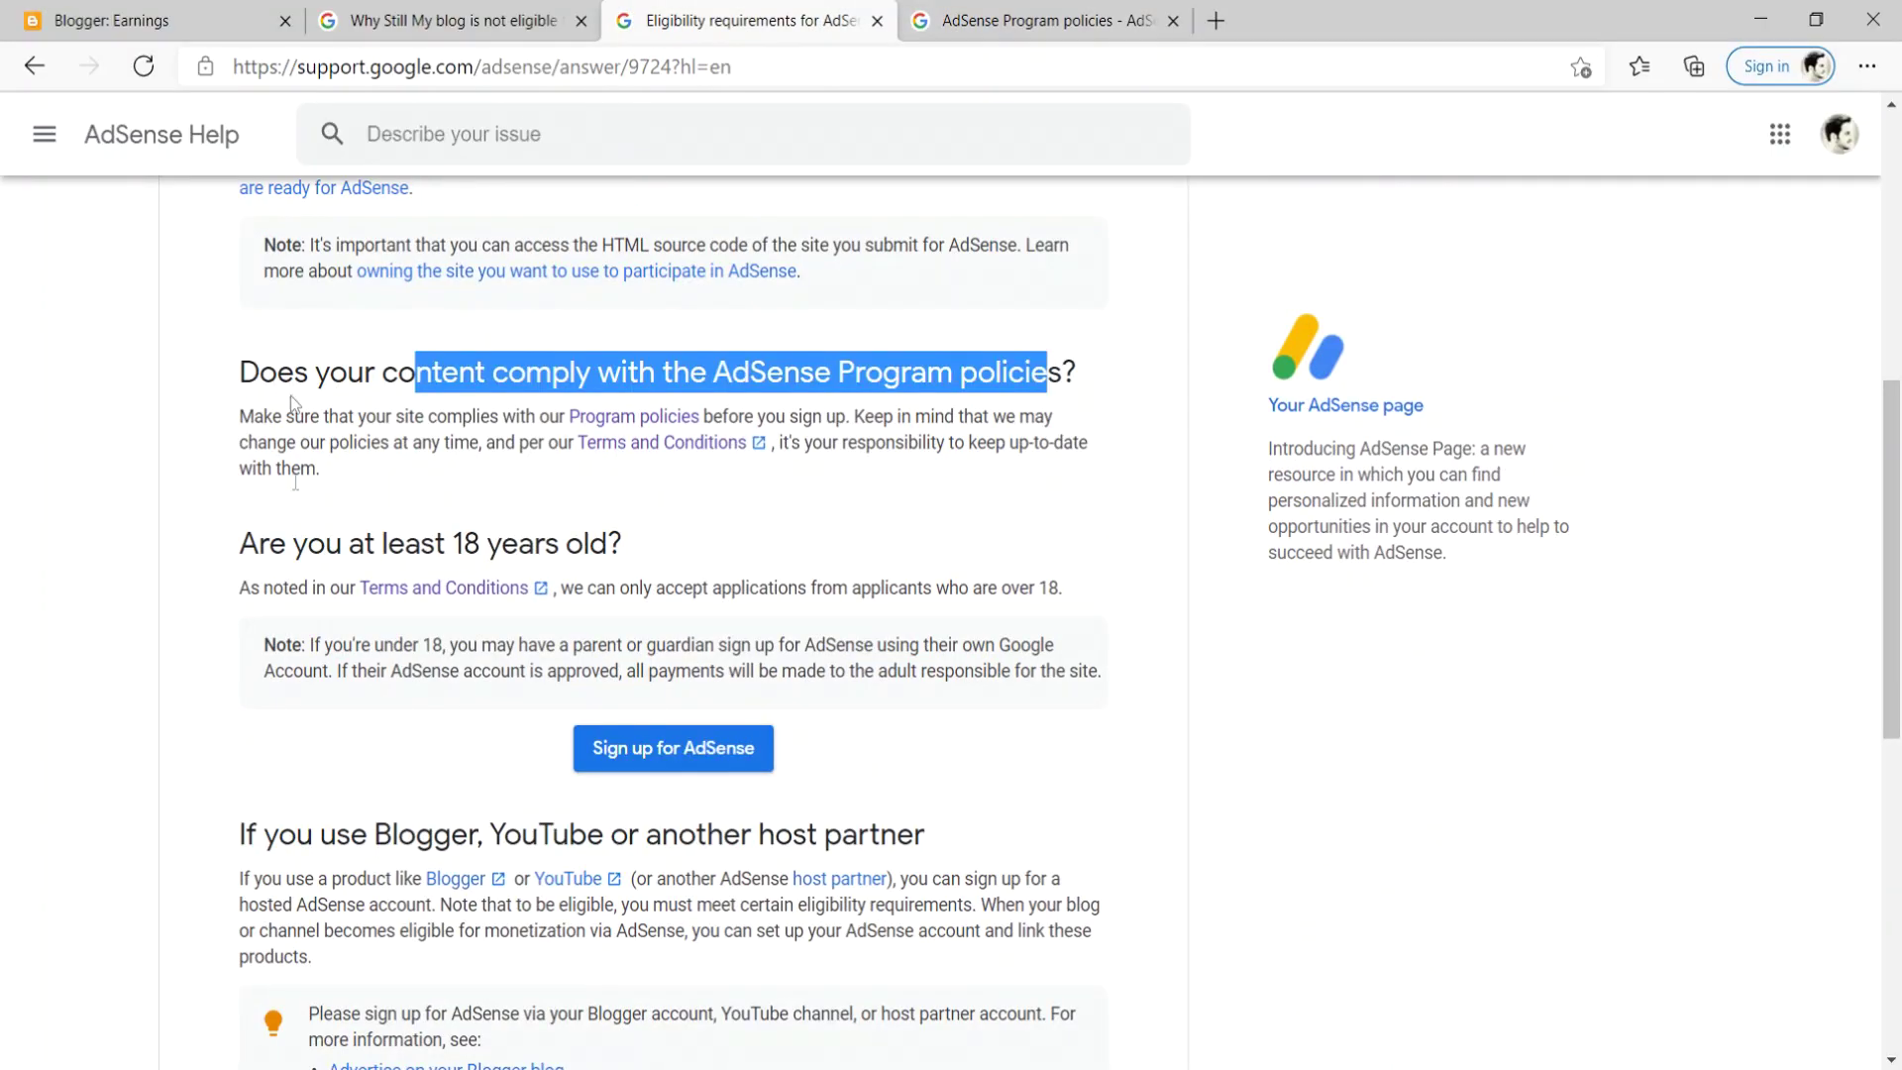
left_click_drag(293, 544, 624, 545)
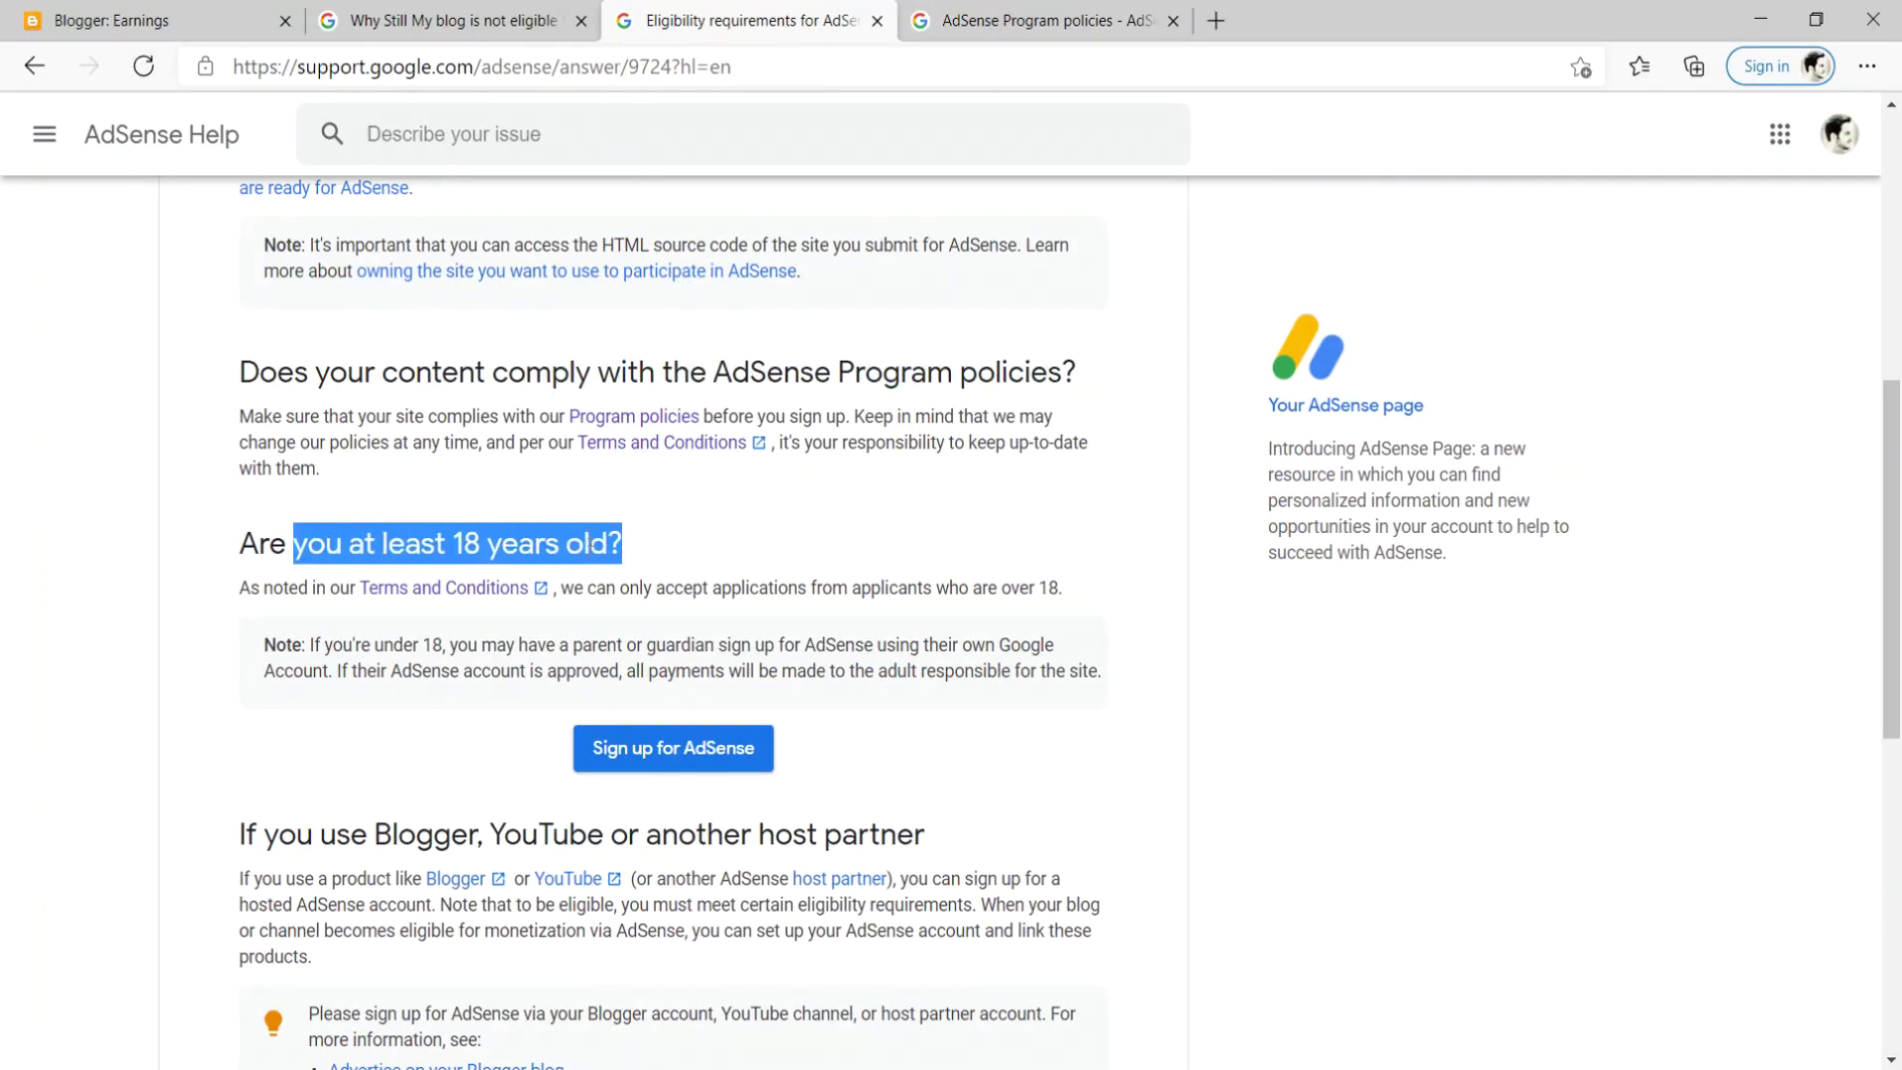
scroll(792, 507, "down", 3)
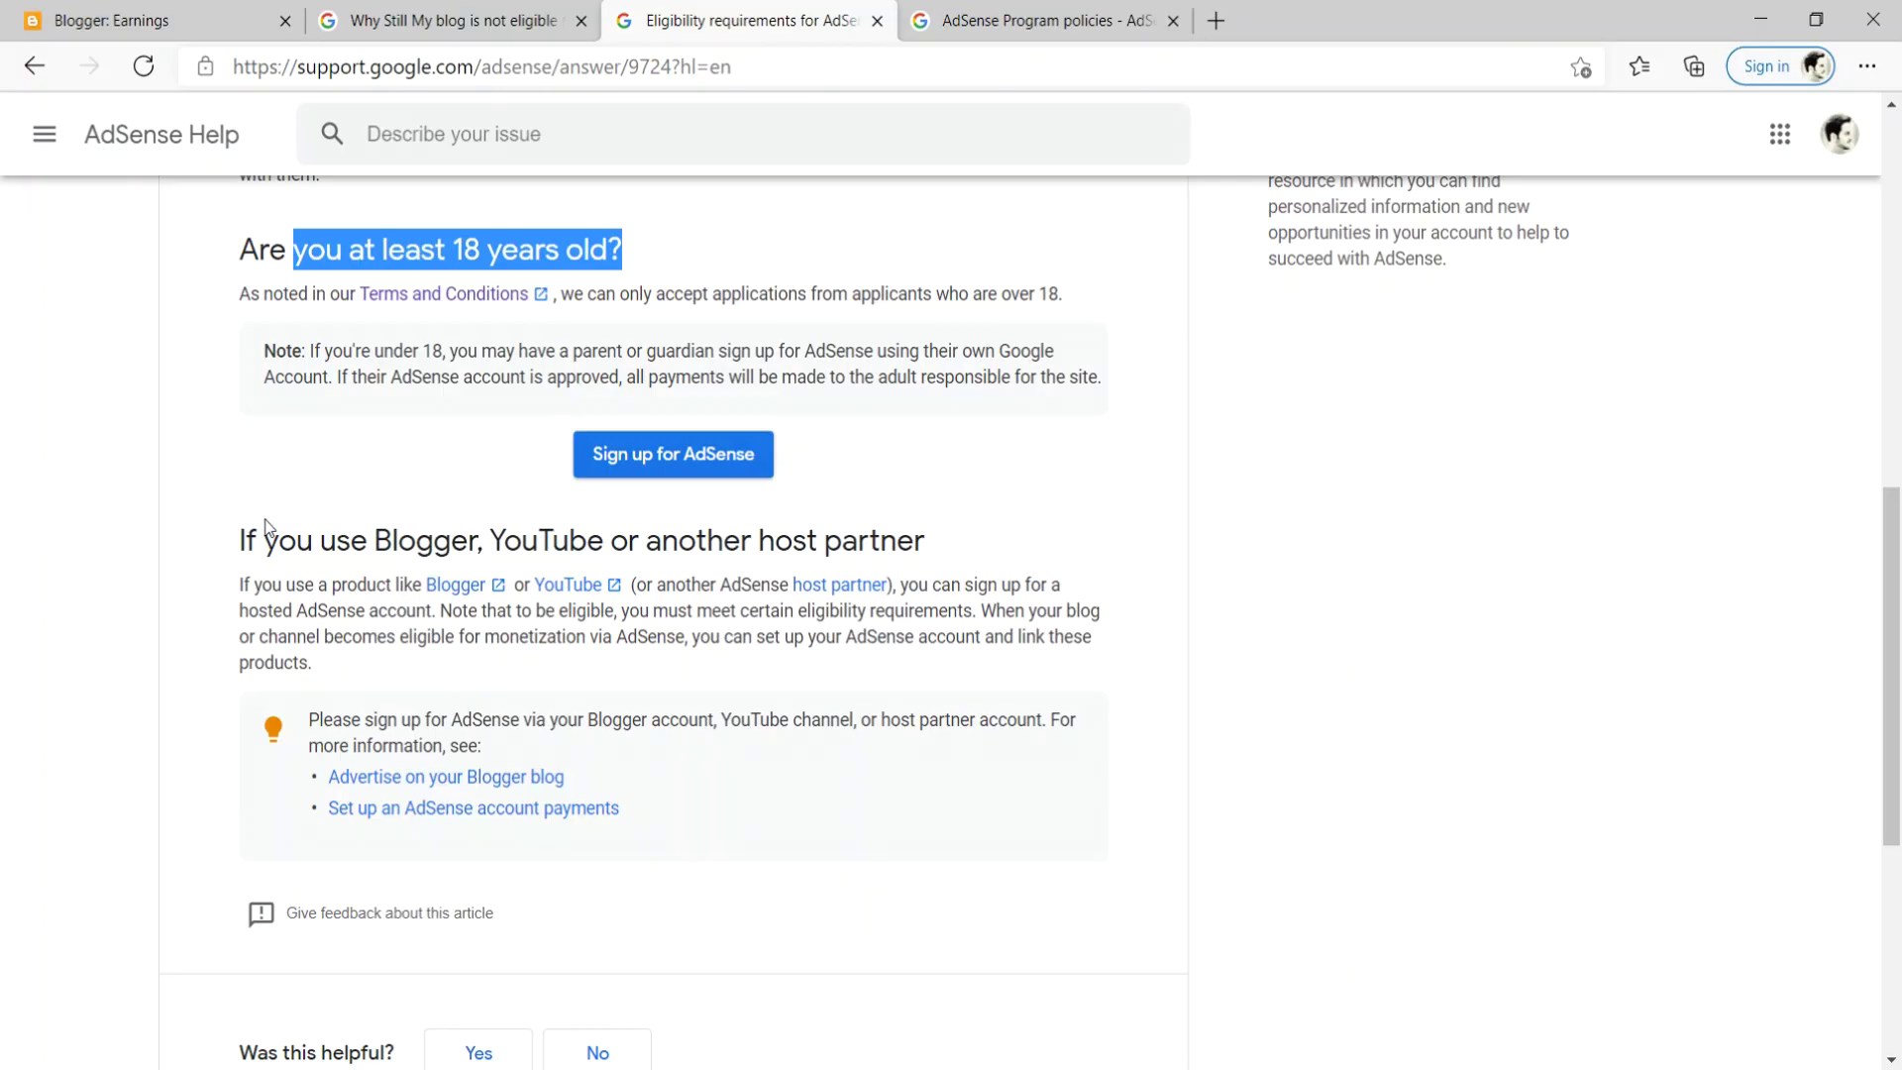
scroll(266, 525, "up", 15)
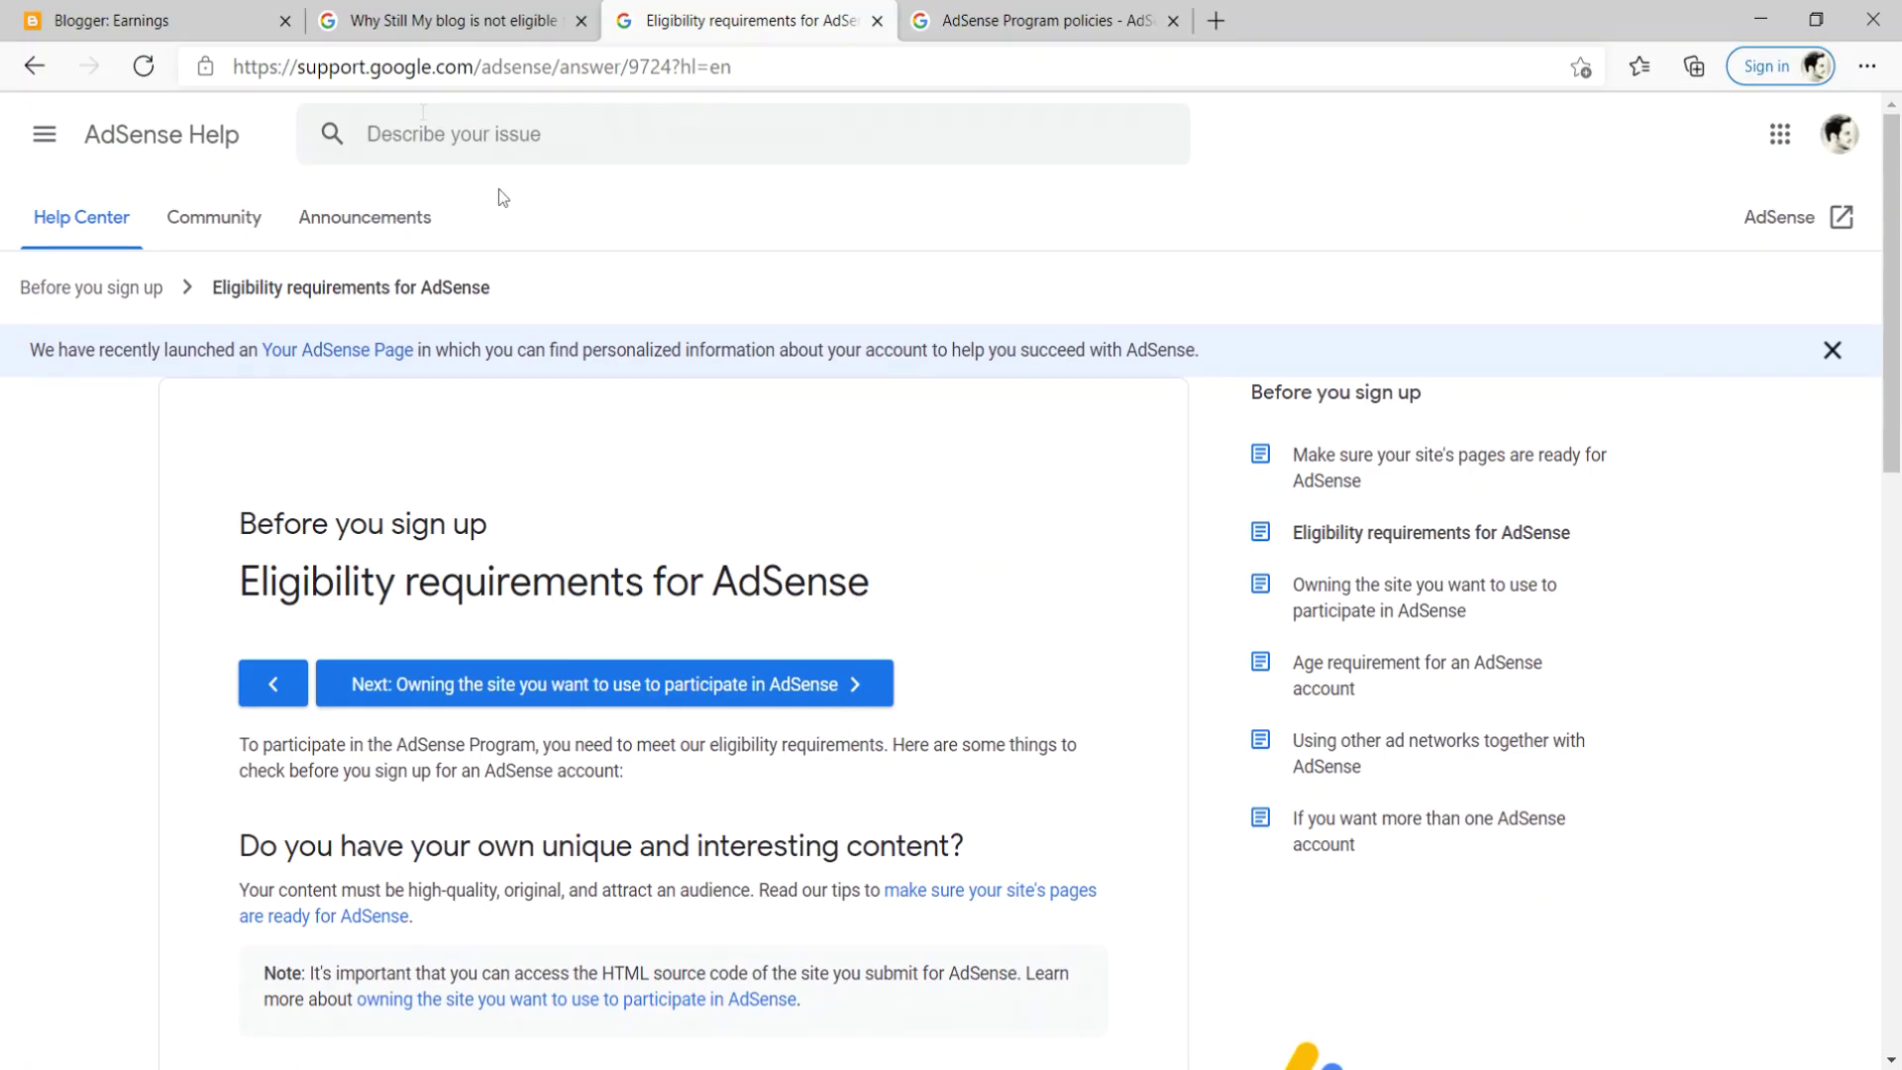
Check Blogger's Earnings page against the not-eligible thread, ending back on Earnings.
left_click(134, 25)
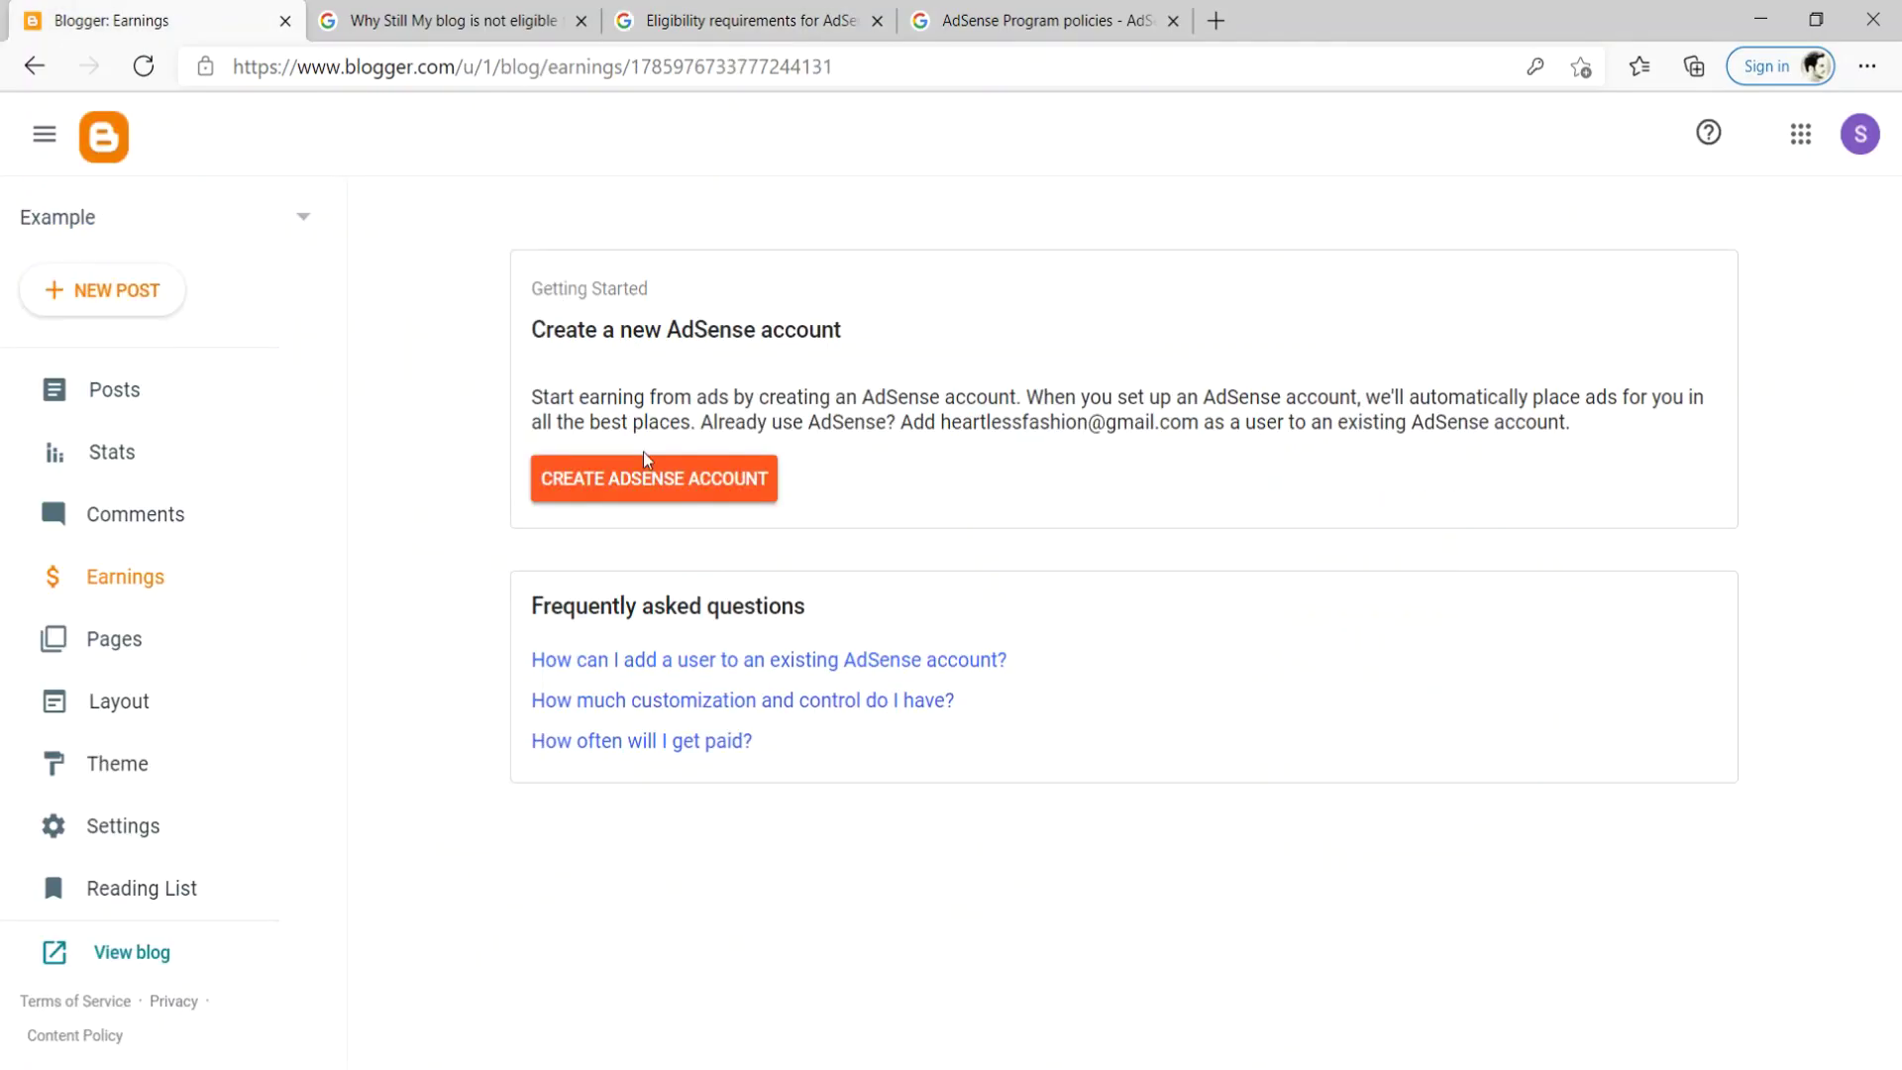
left_click(454, 21)
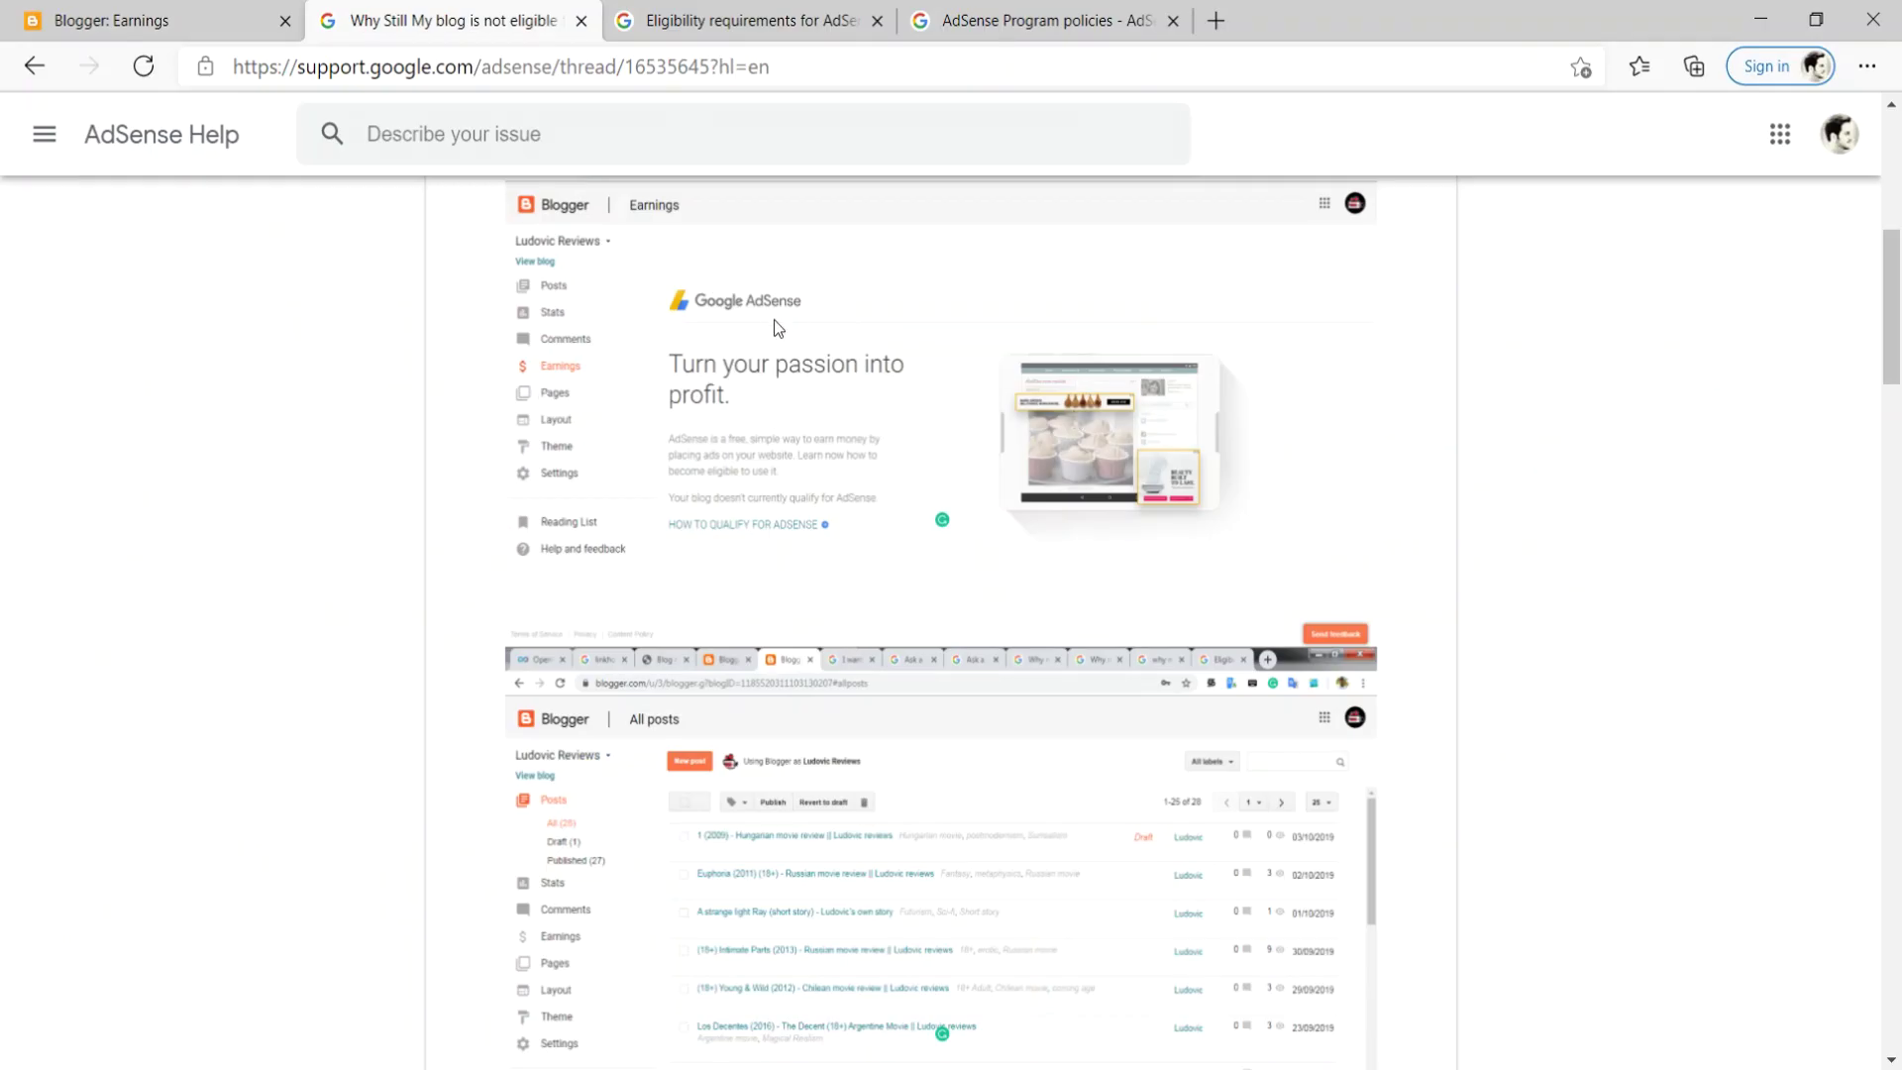
key("ctrl+shift+Tab")
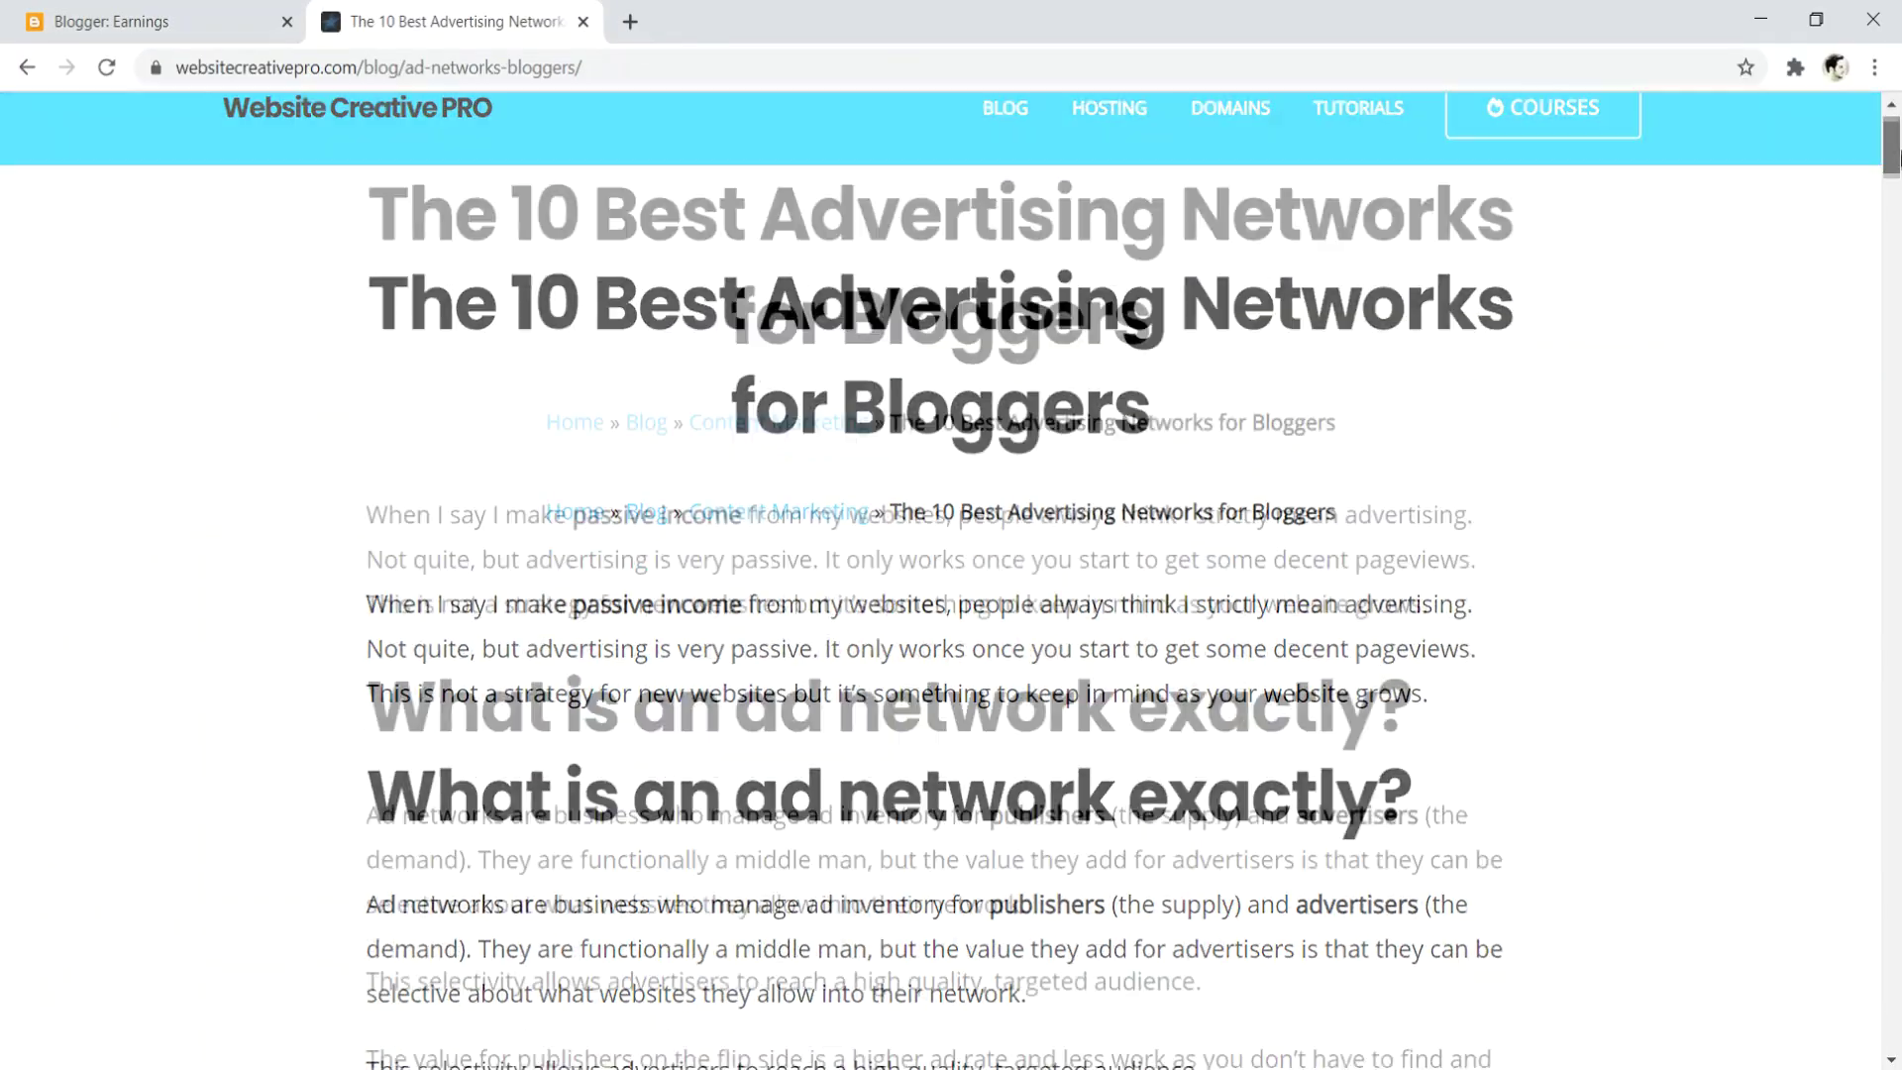
Highlight the AdSense content, age and traffic, and terms-of-service requirements in the article.
left_click_drag(1894, 157, 1893, 389)
left_click_drag(422, 546, 751, 553)
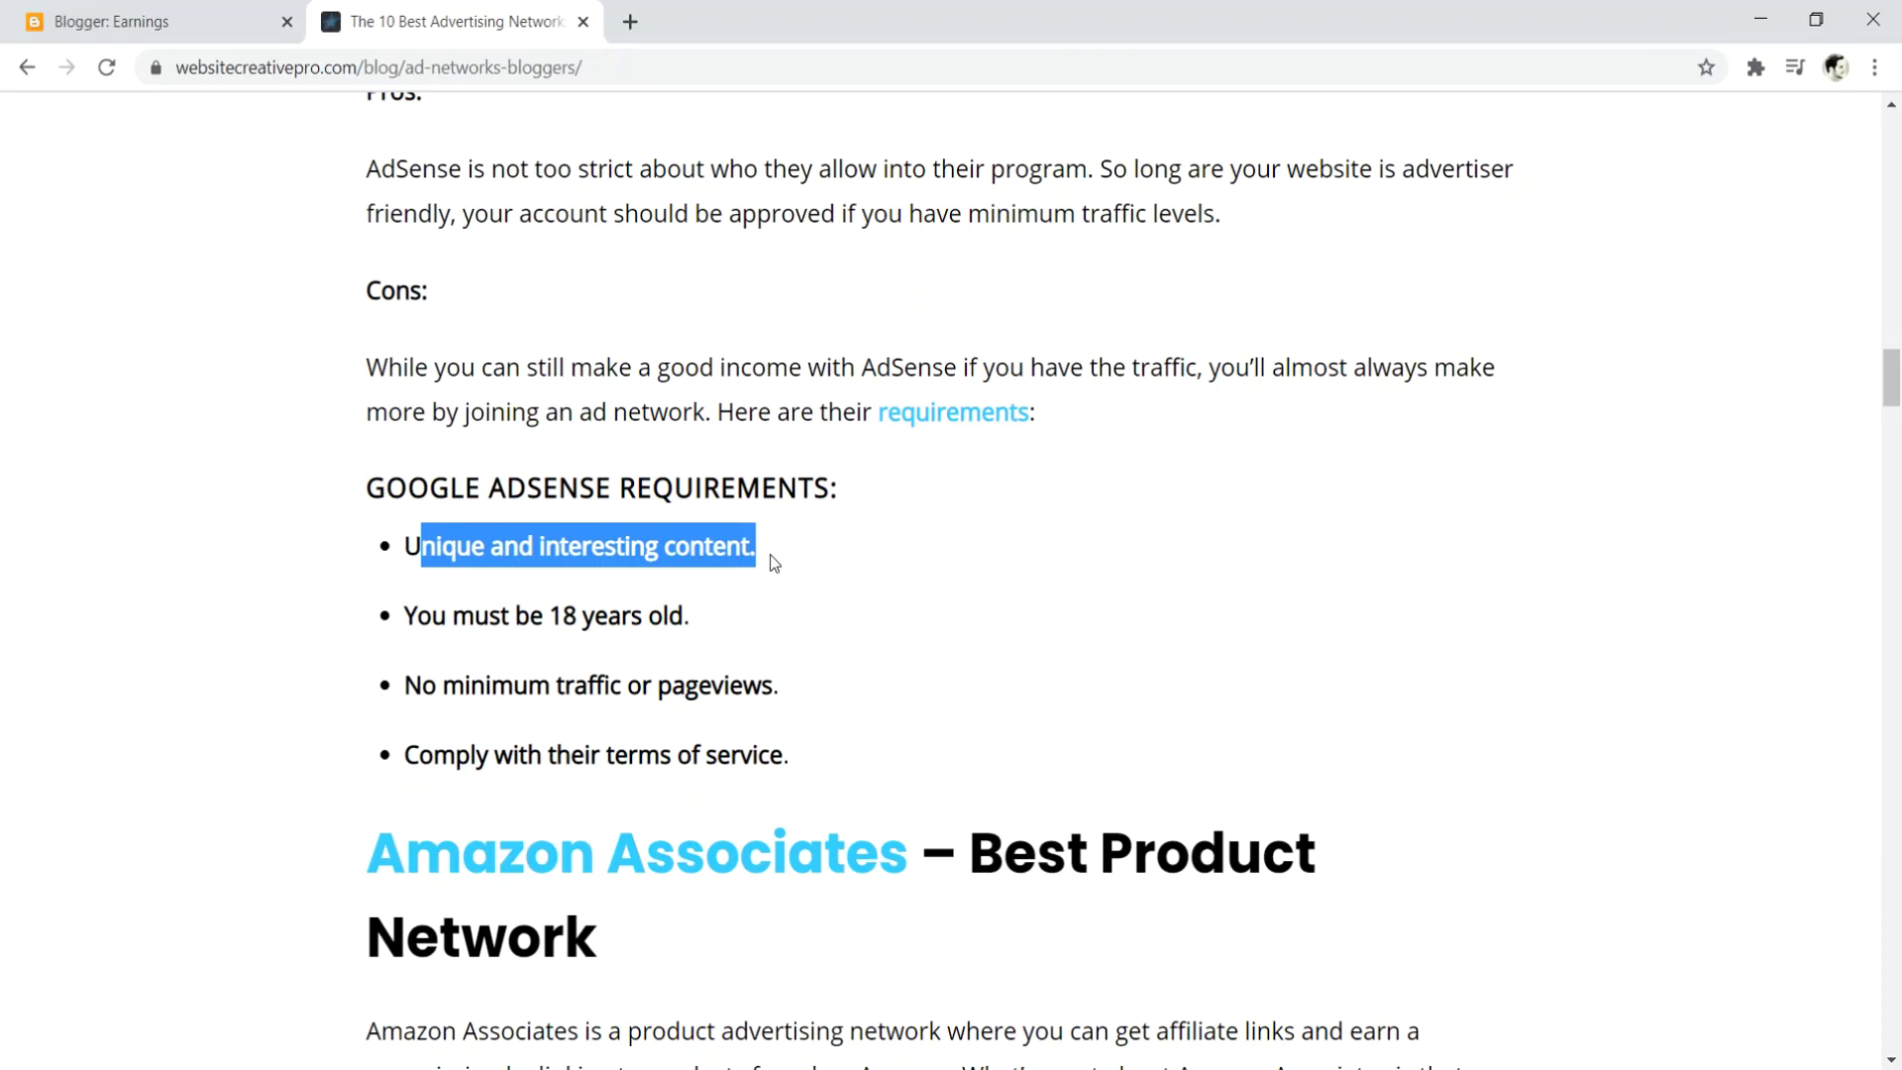
left_click_drag(501, 616, 620, 662)
left_click(567, 715)
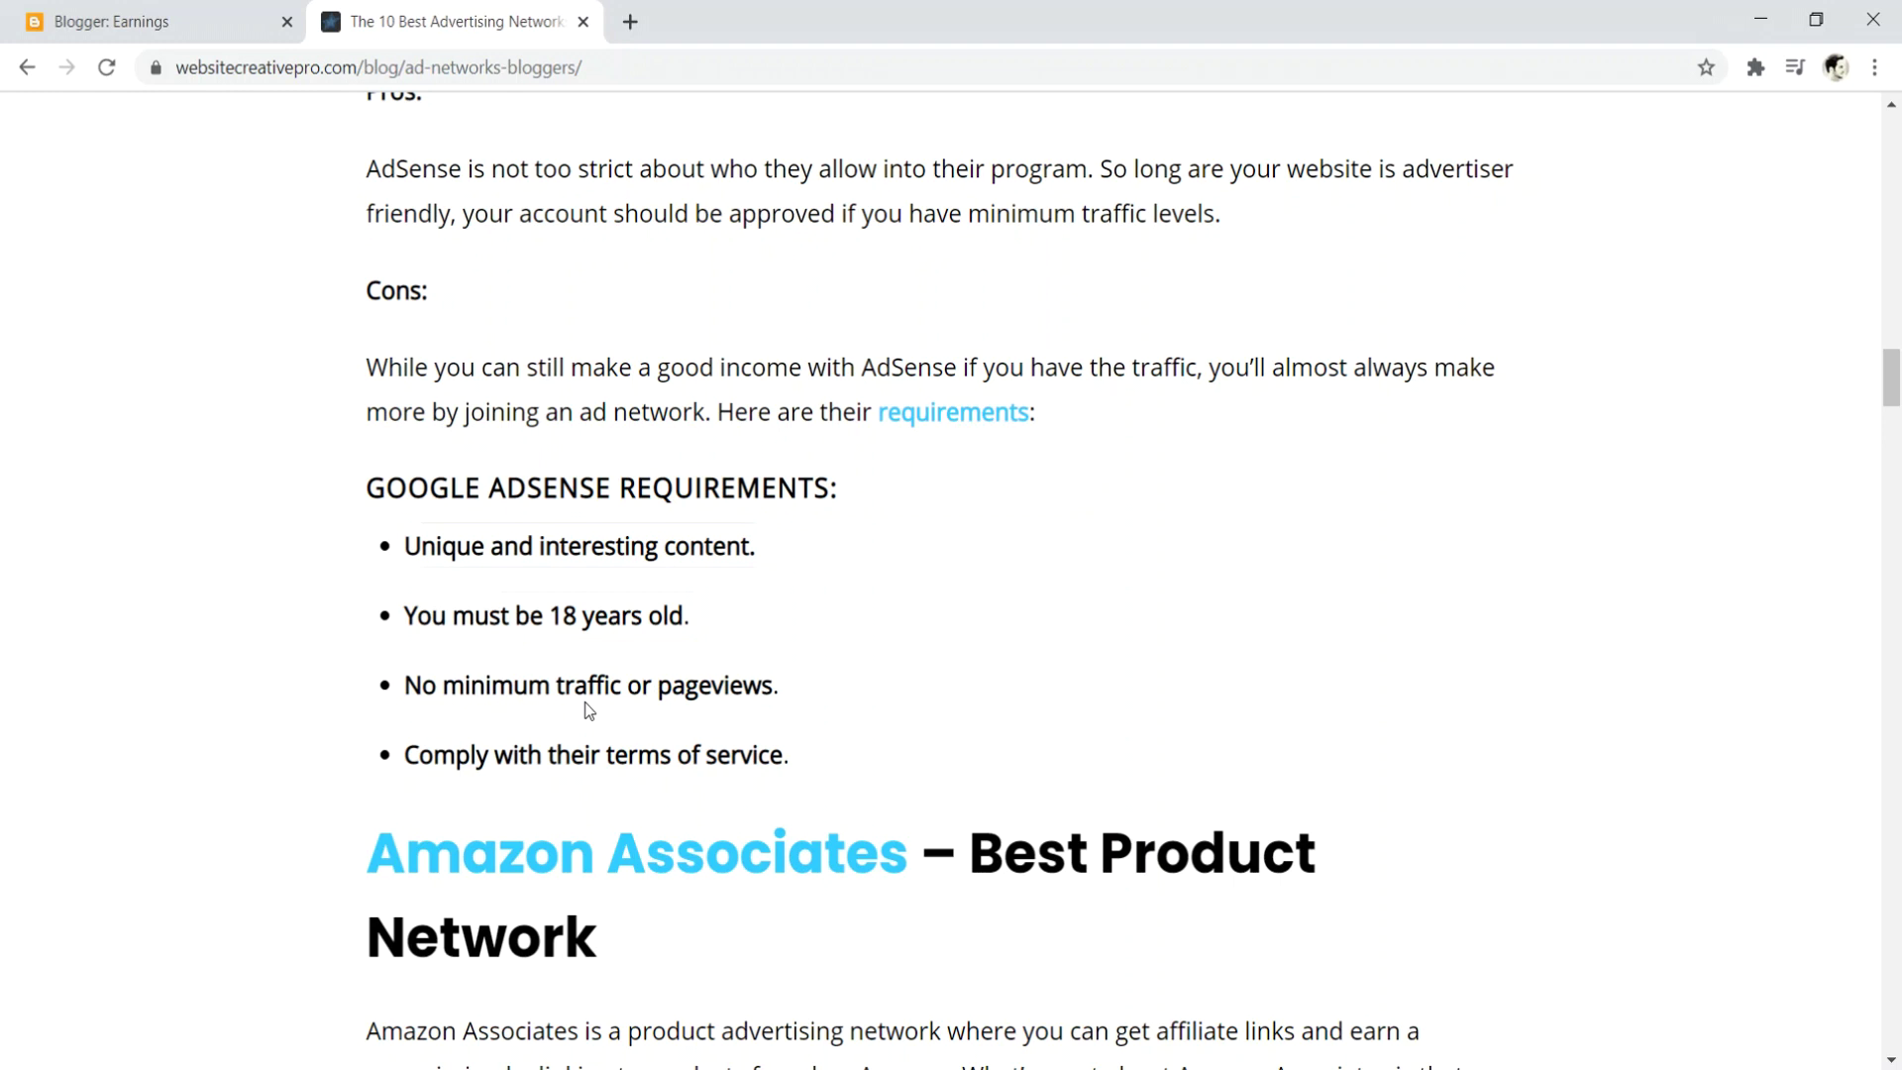
left_click_drag(494, 758, 730, 754)
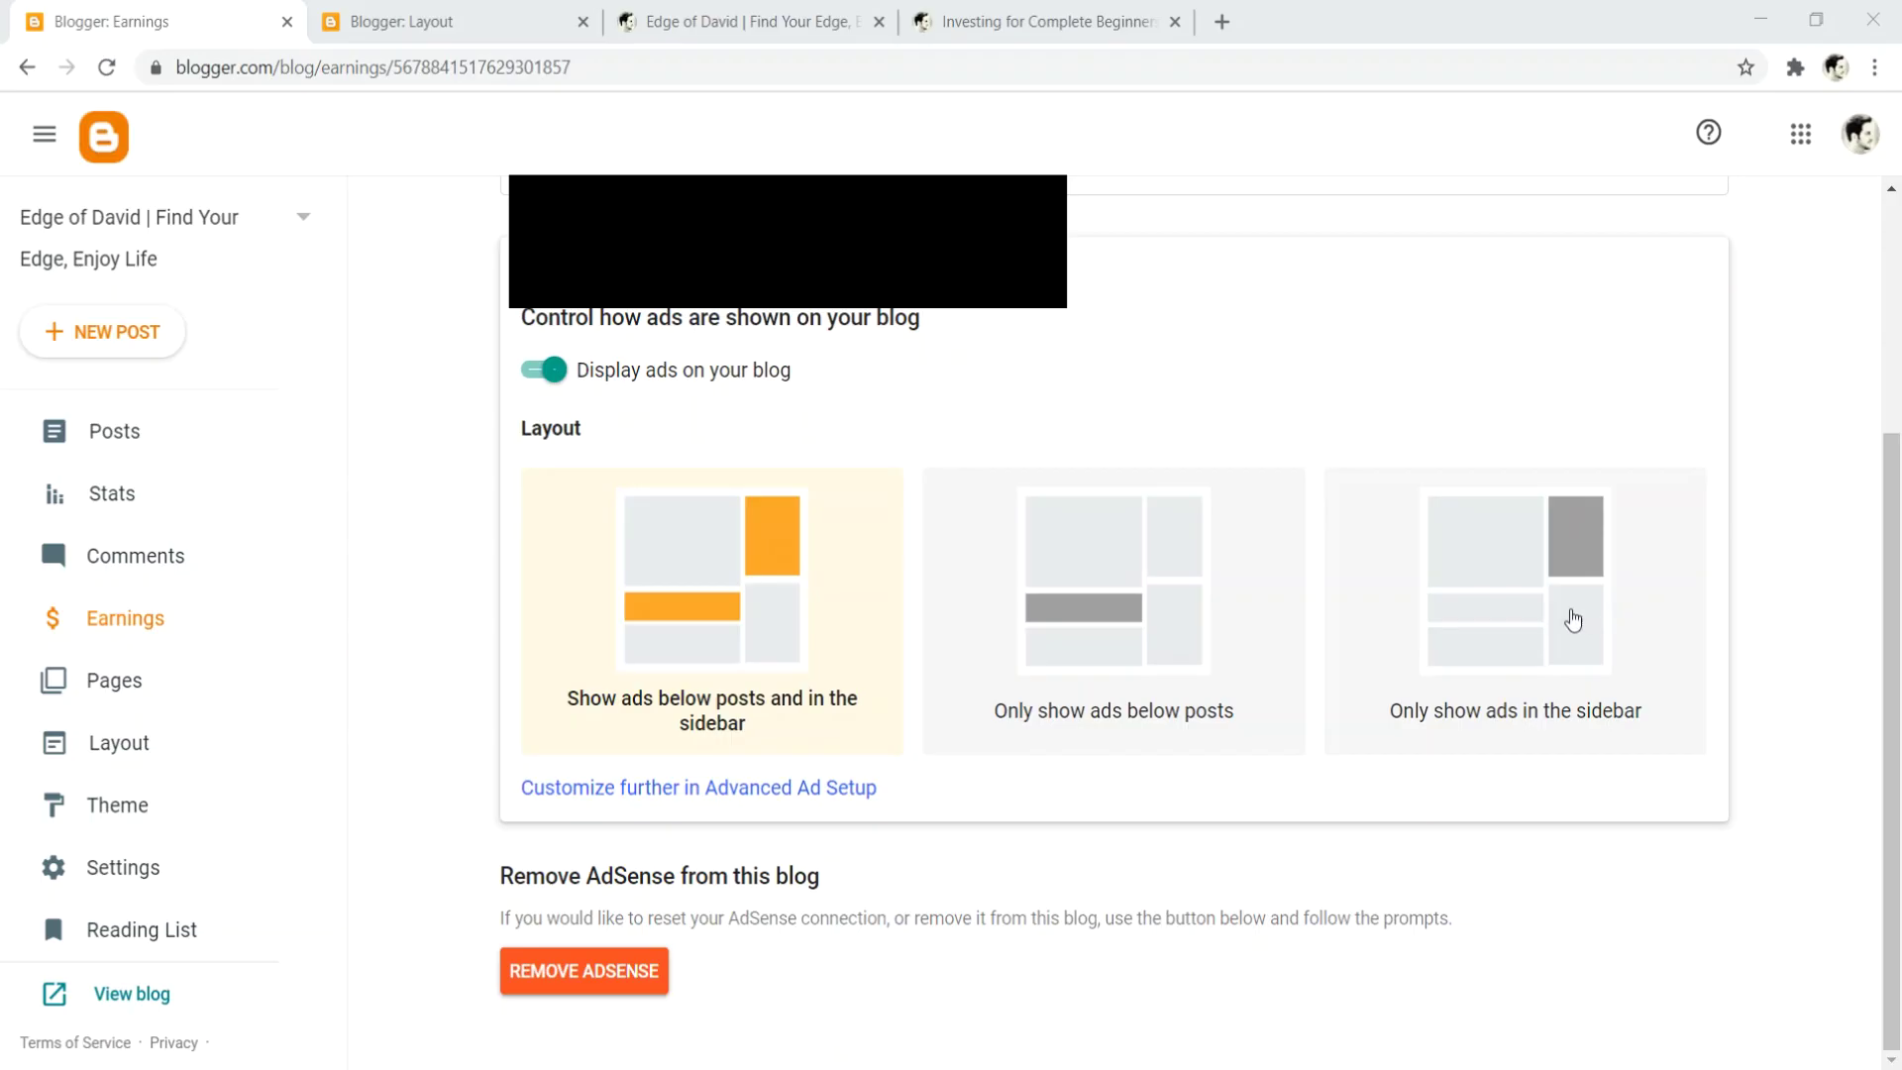
Check the ad on the live blog post, then return to the blog's Layout page.
key("ctrl+3")
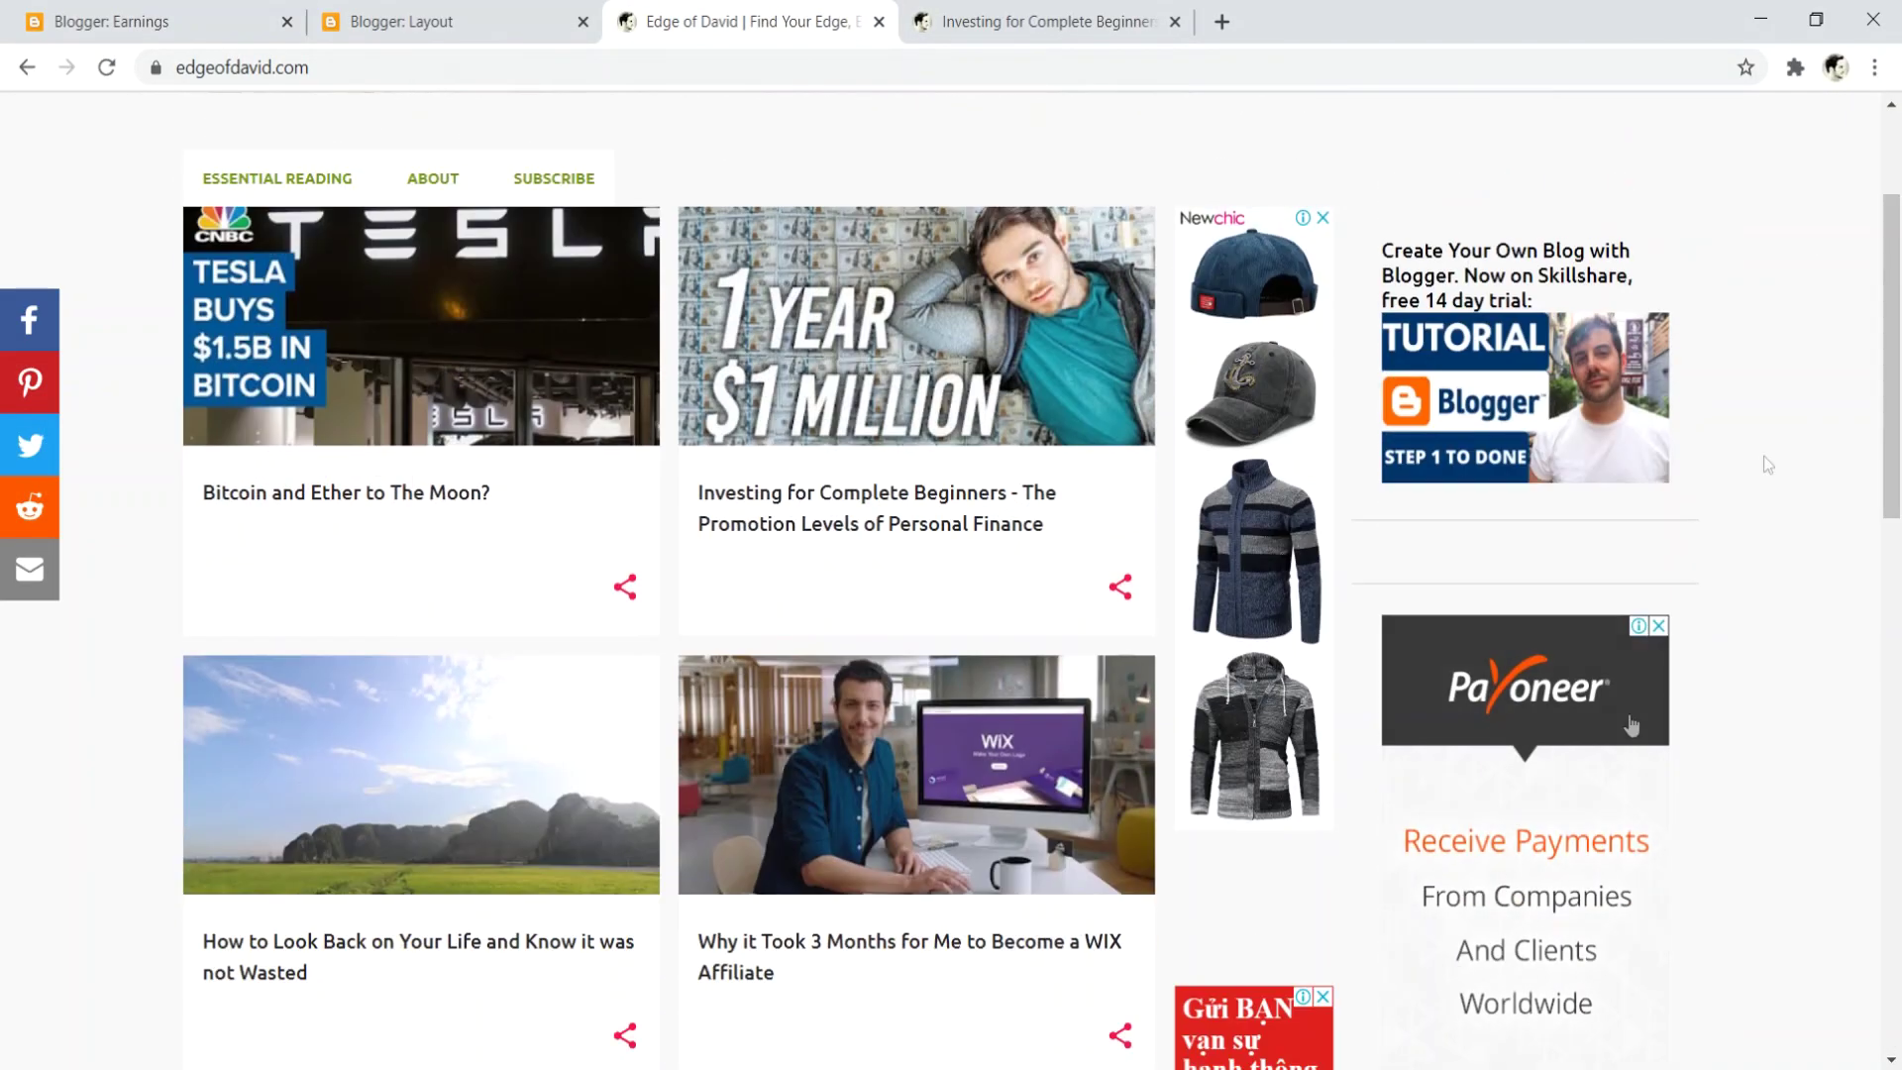
key("ctrl+Tab")
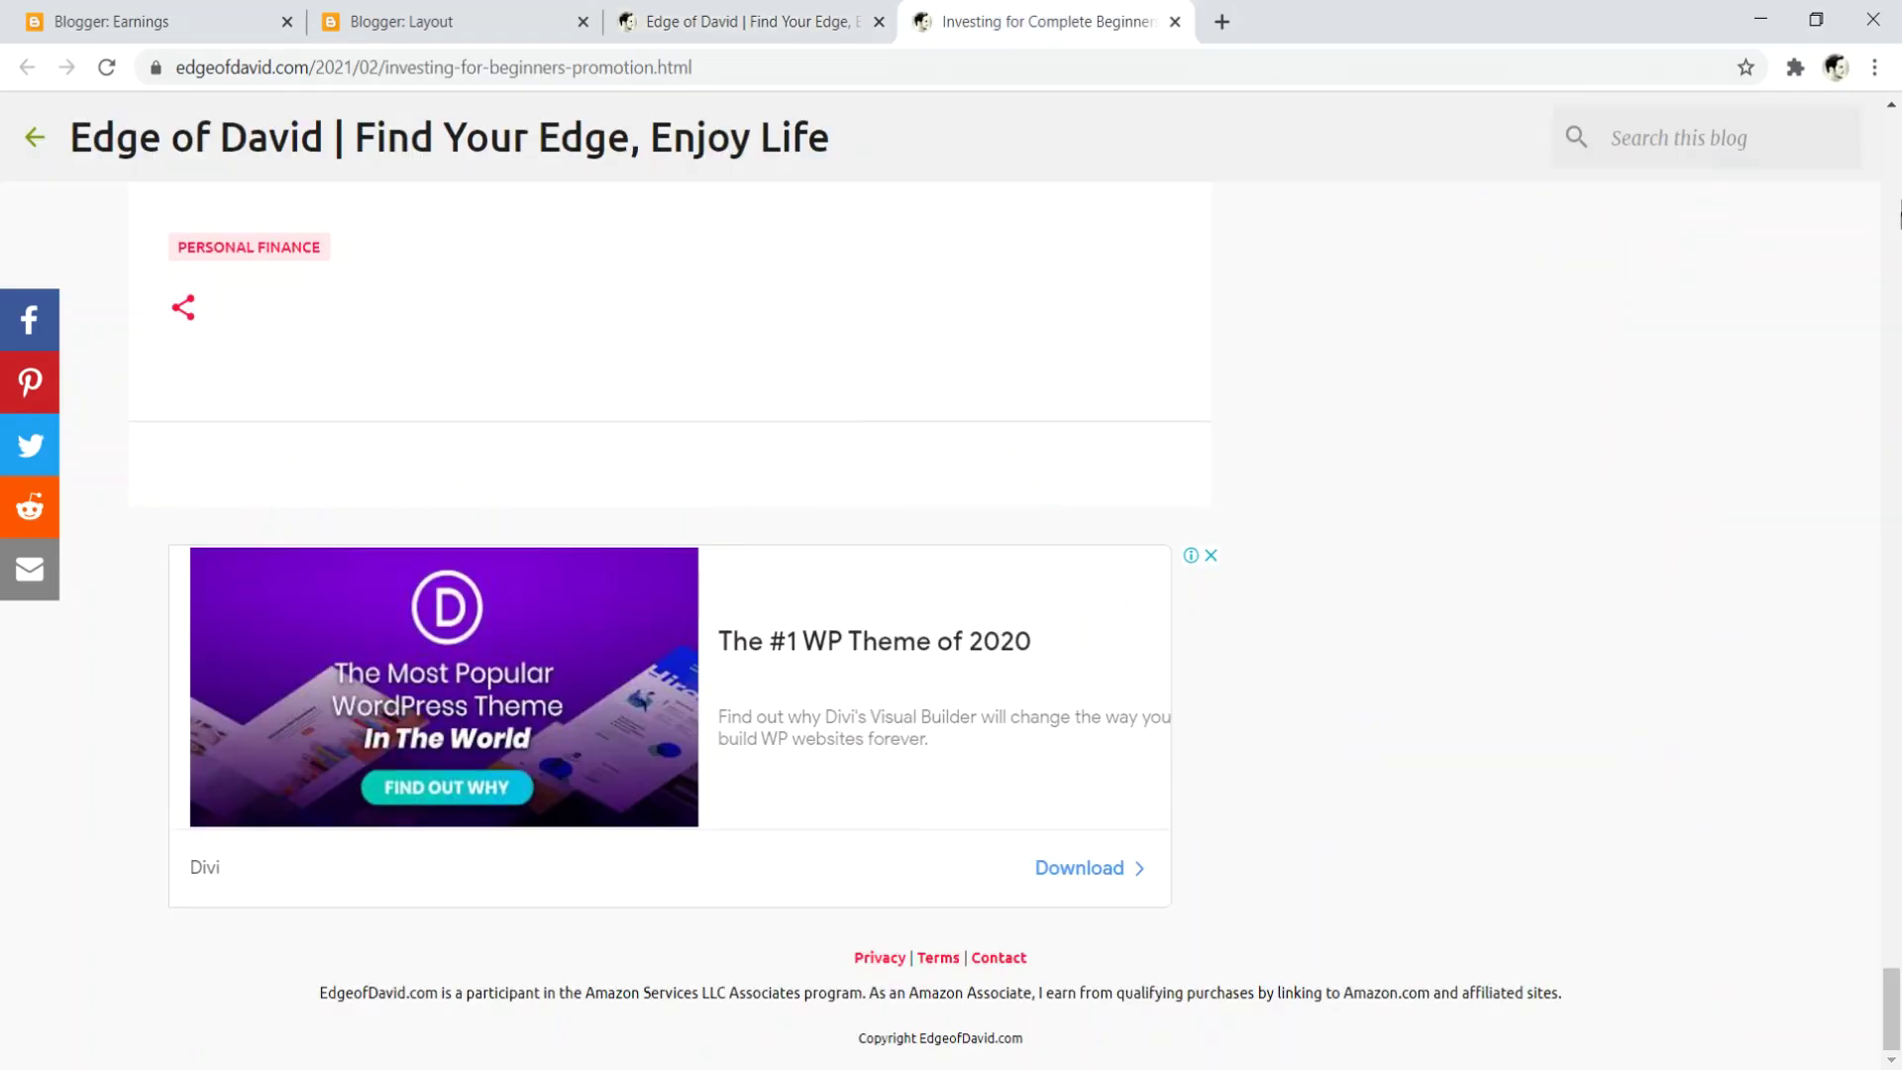
mouse_move(1895, 994)
left_mouse_down()
mouse_move(1897, 966)
mouse_move(1896, 994)
left_mouse_up()
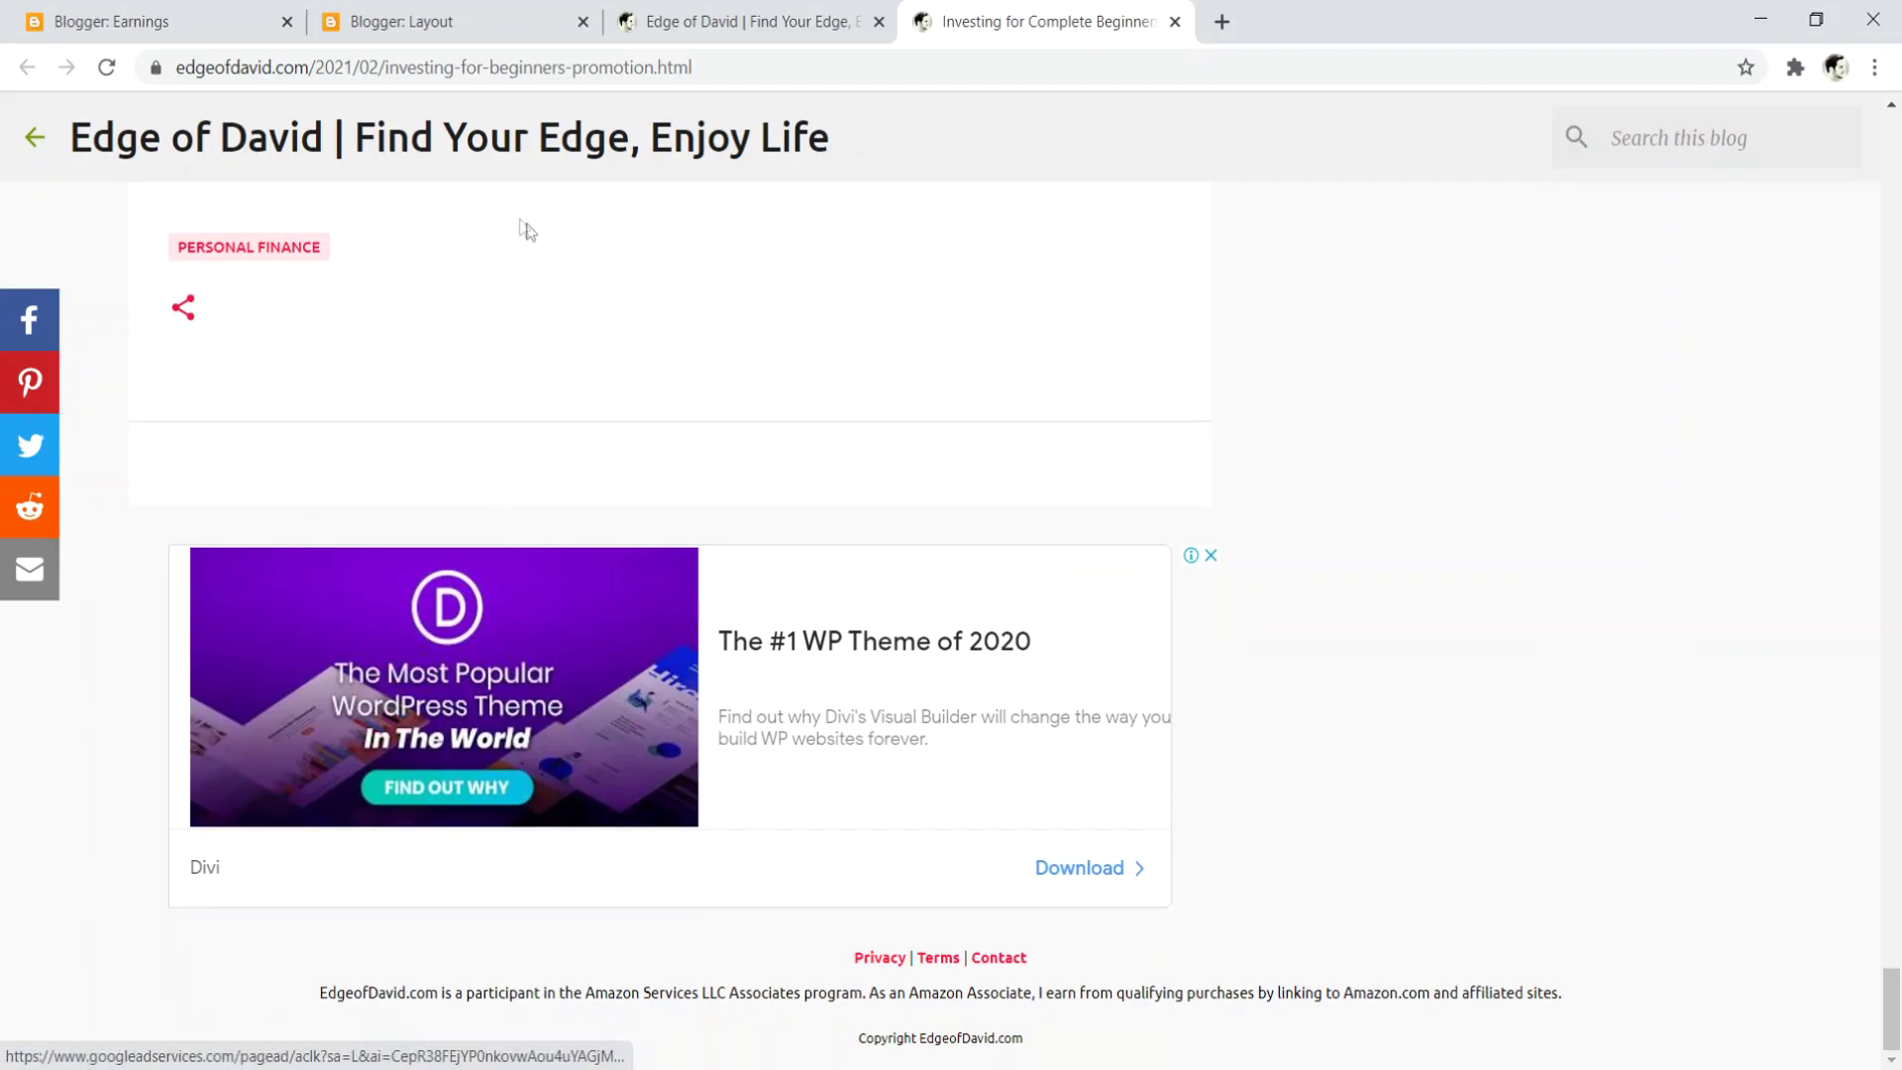
key("ctrl+shift+Tab")
key("ctrl+shift+Tab")
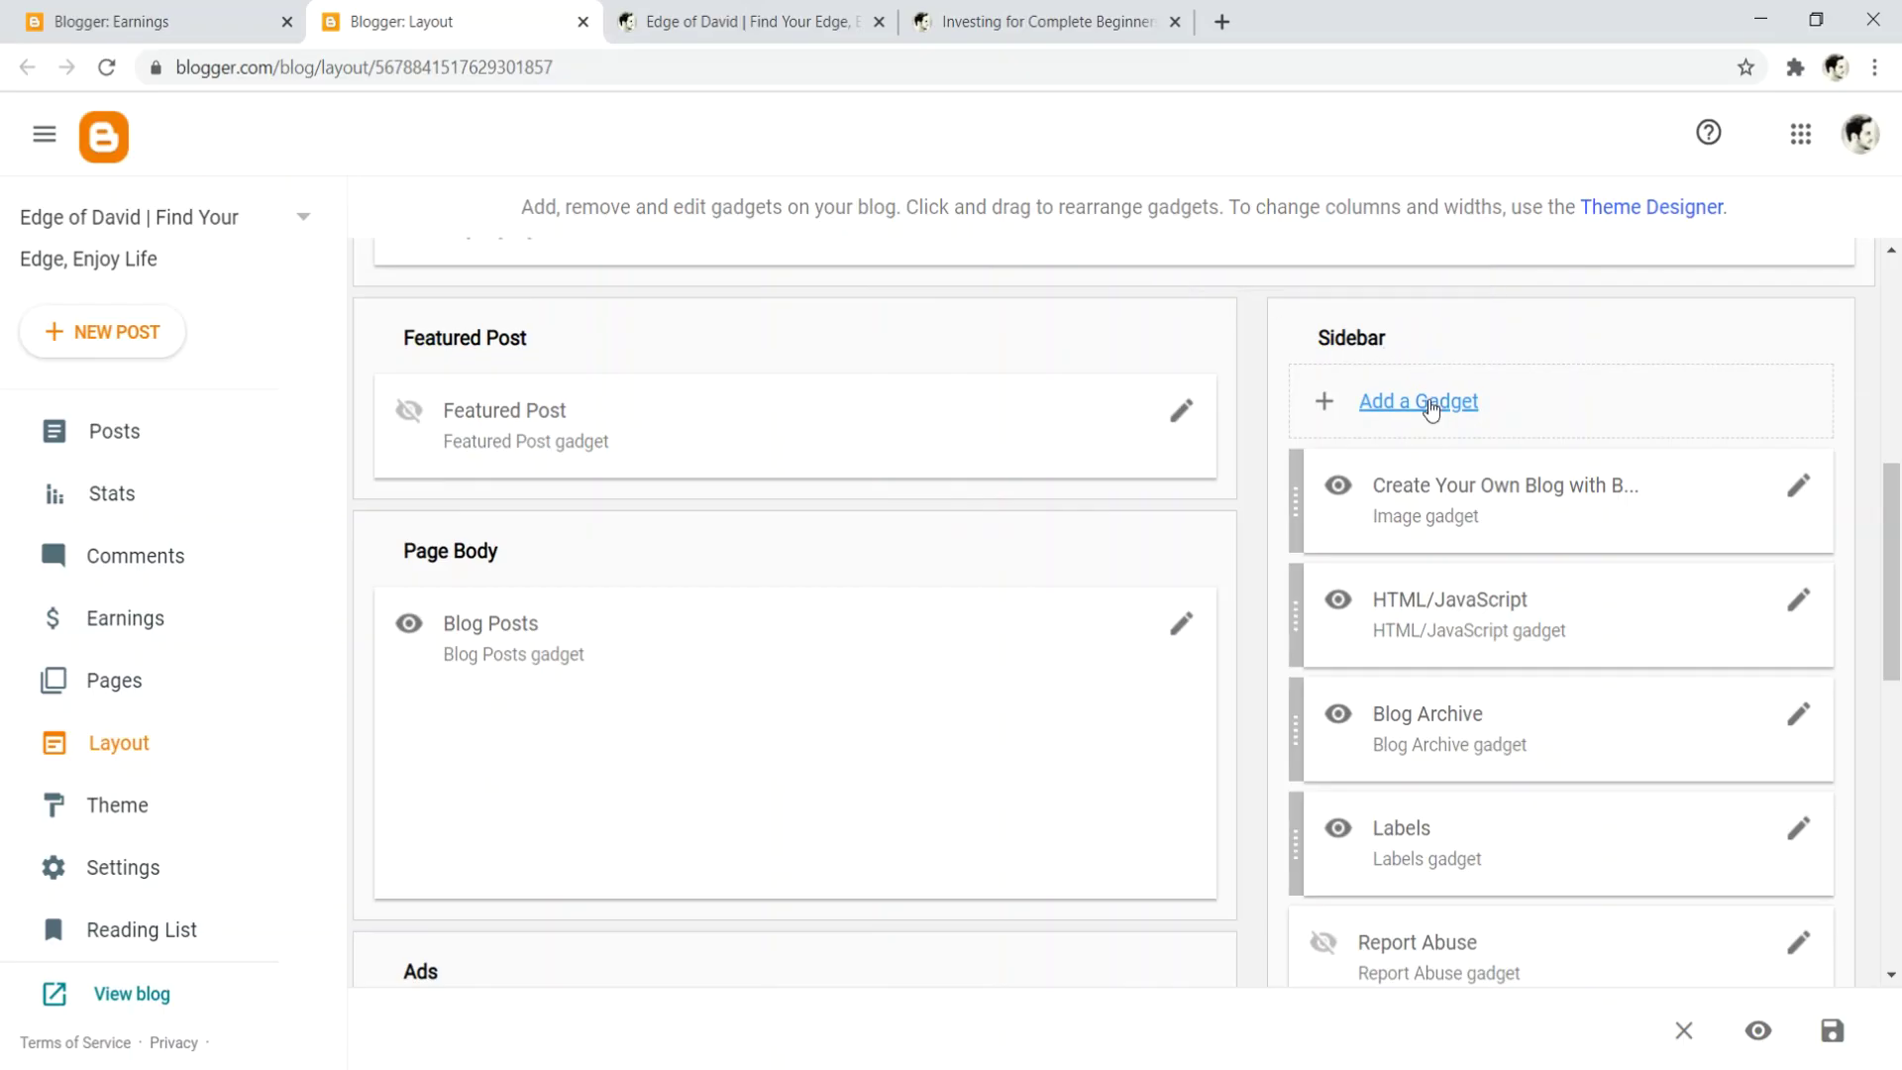
Begin adding a new gadget to the Sidebar section of the Layout.
left_click(1427, 405)
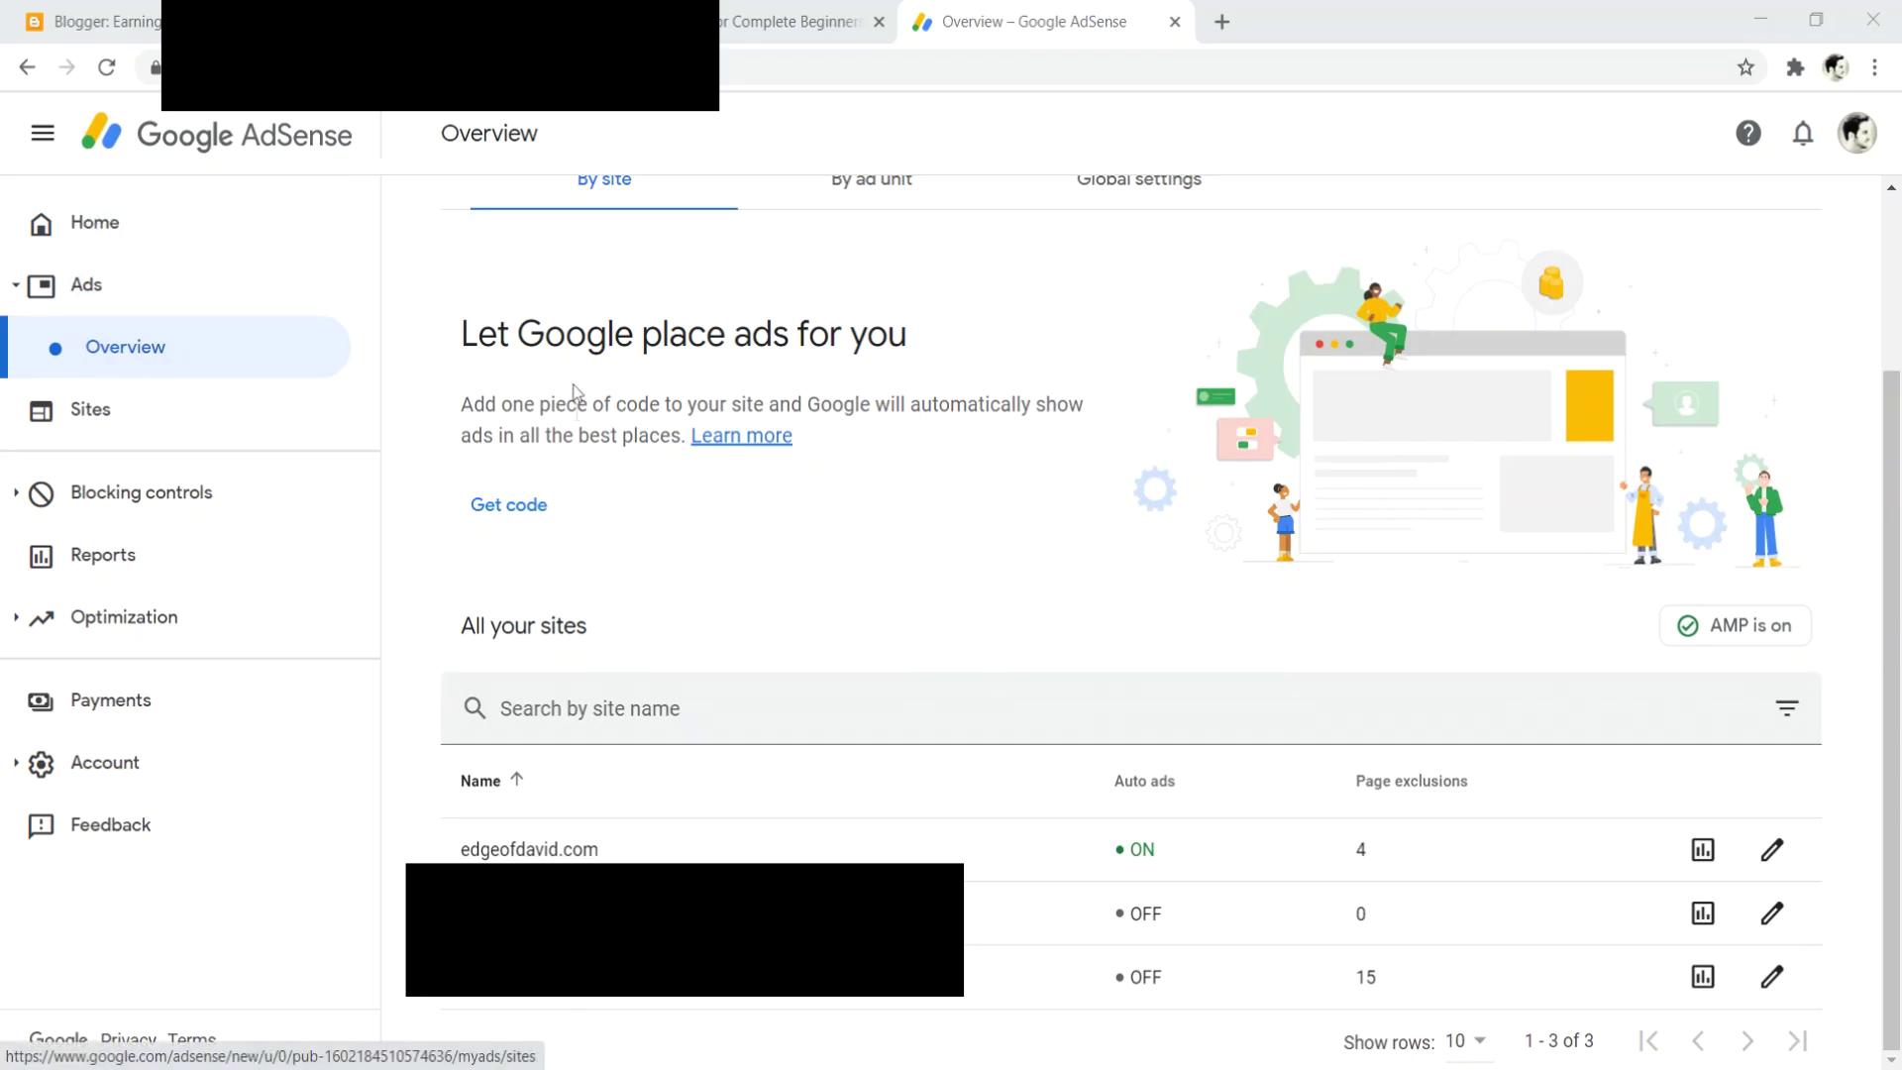
View the edgeofdavid.com AdSense preview, then return to the published blog post.
left_click(1892, 570)
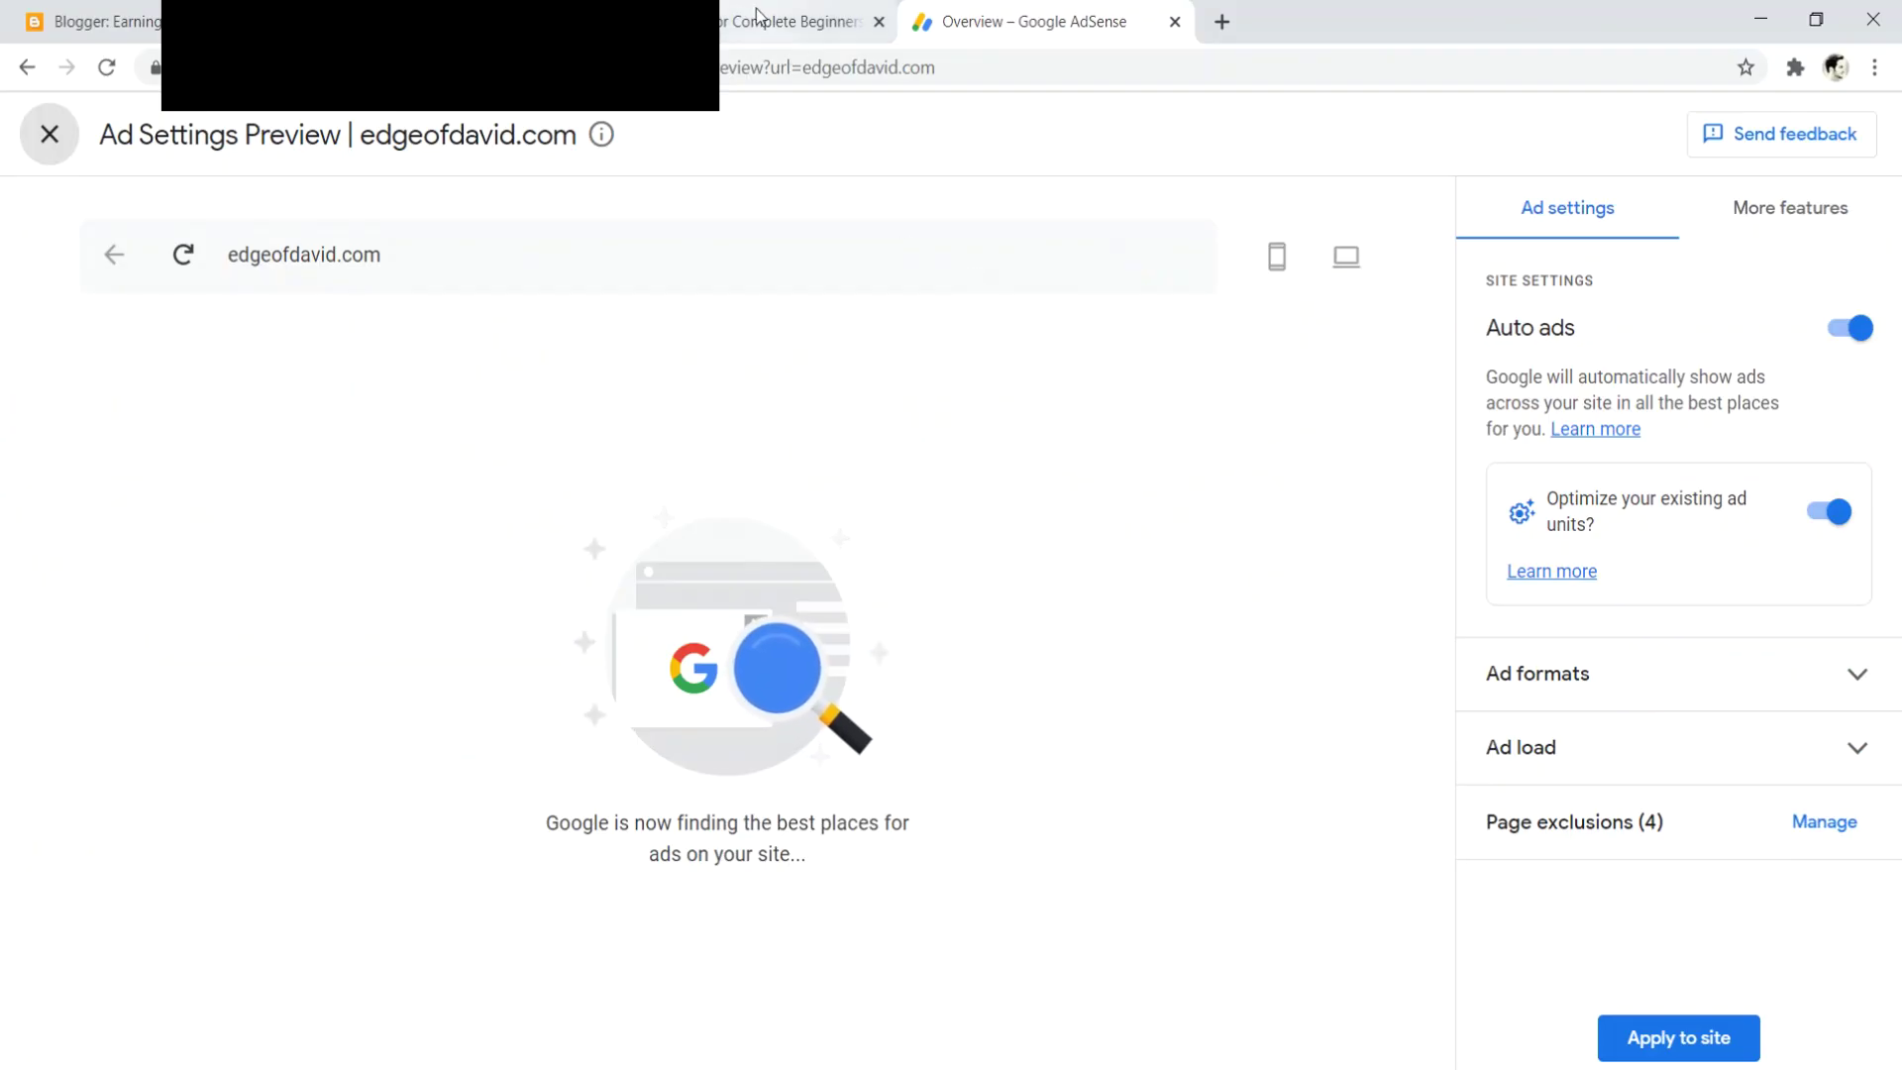
key("ctrl+shift+Tab")
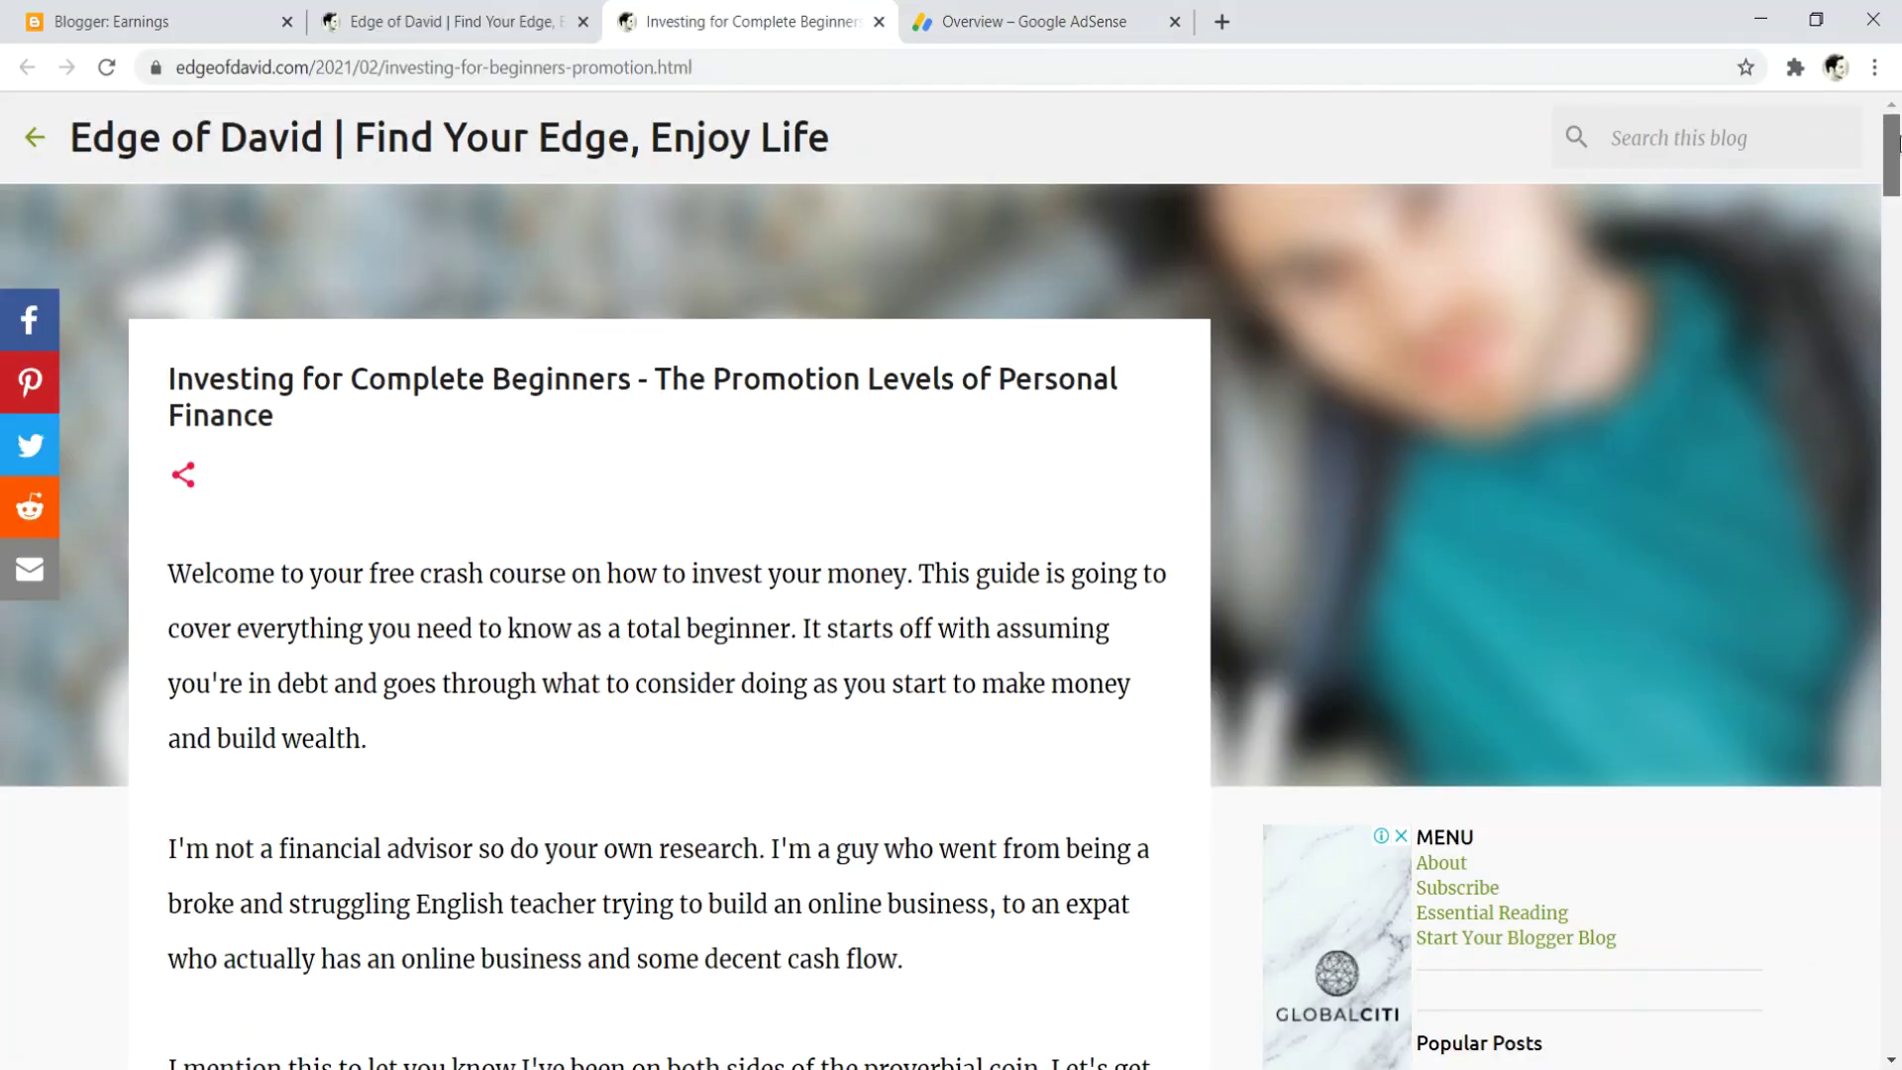
Review the blog post's in-content and sidebar ads, then return to the AdSense preview.
scroll(771, 545, "down", 6)
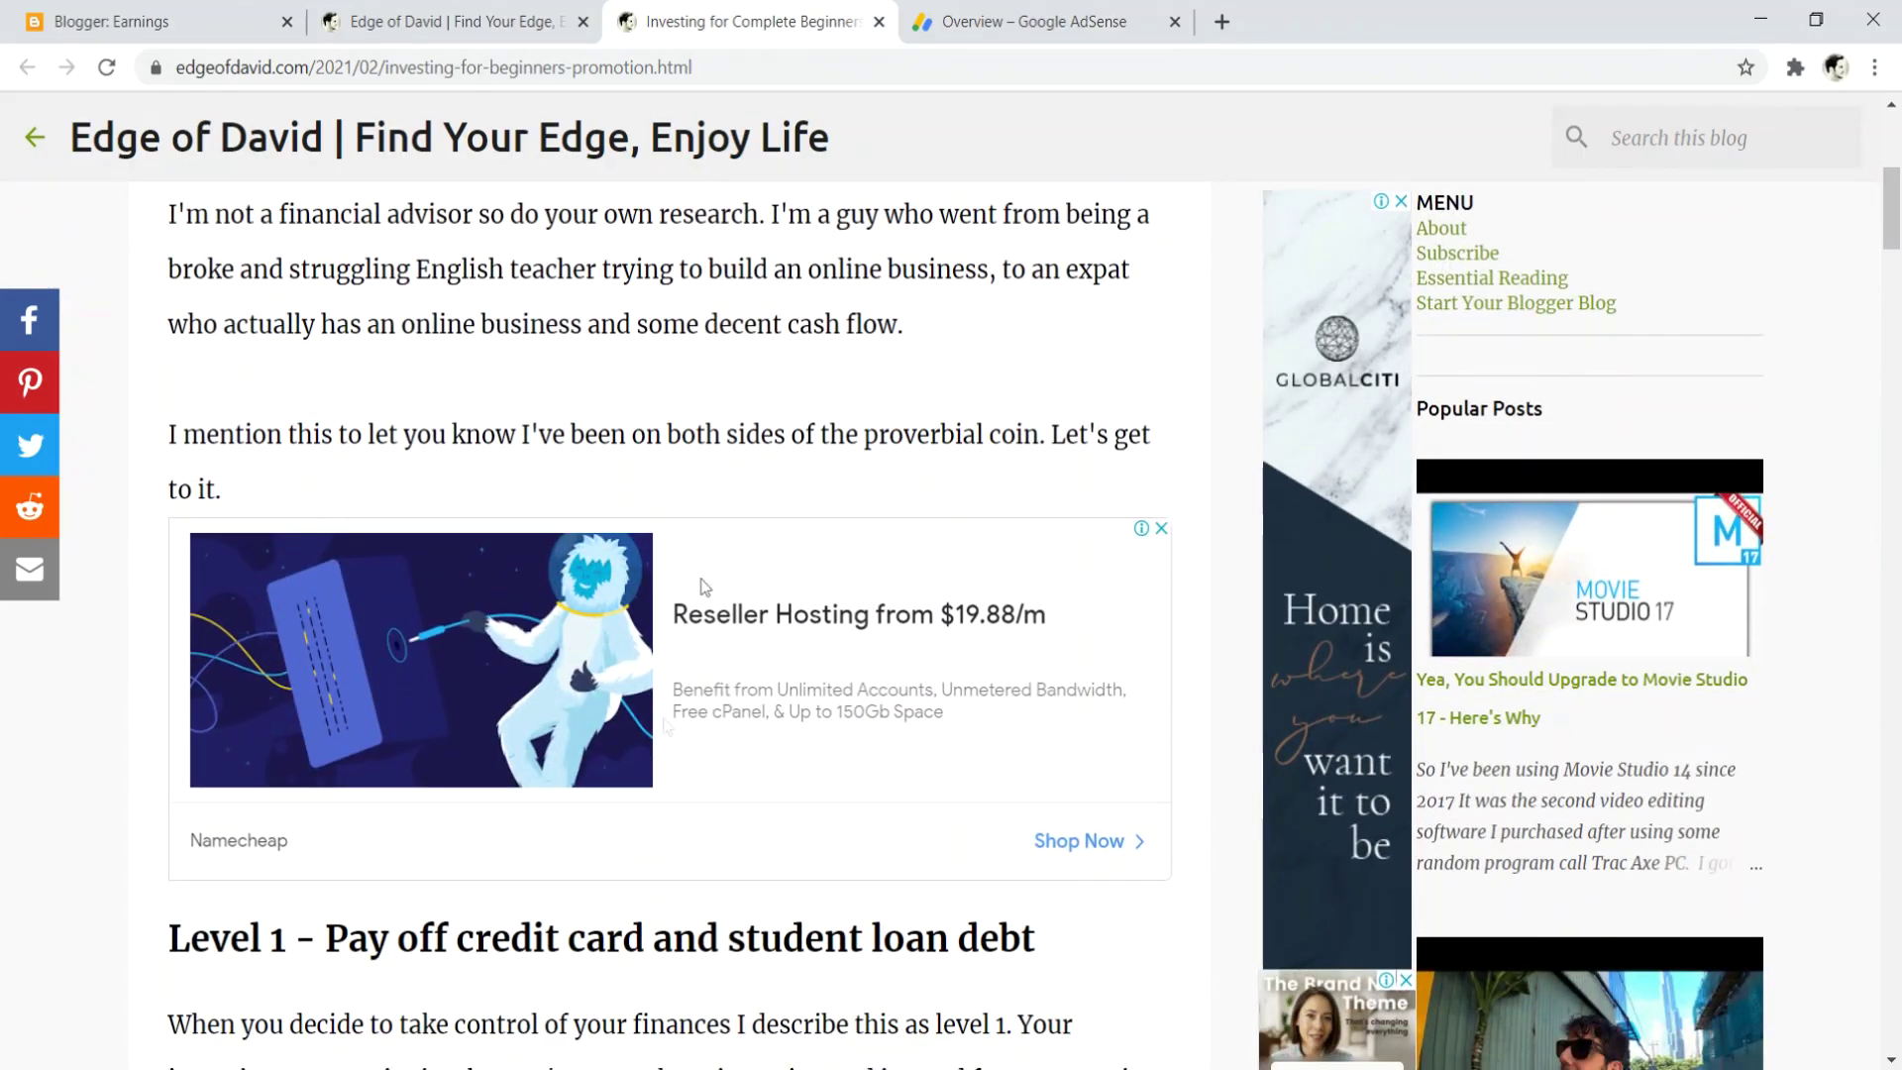
left_click_drag(1893, 238, 1894, 389)
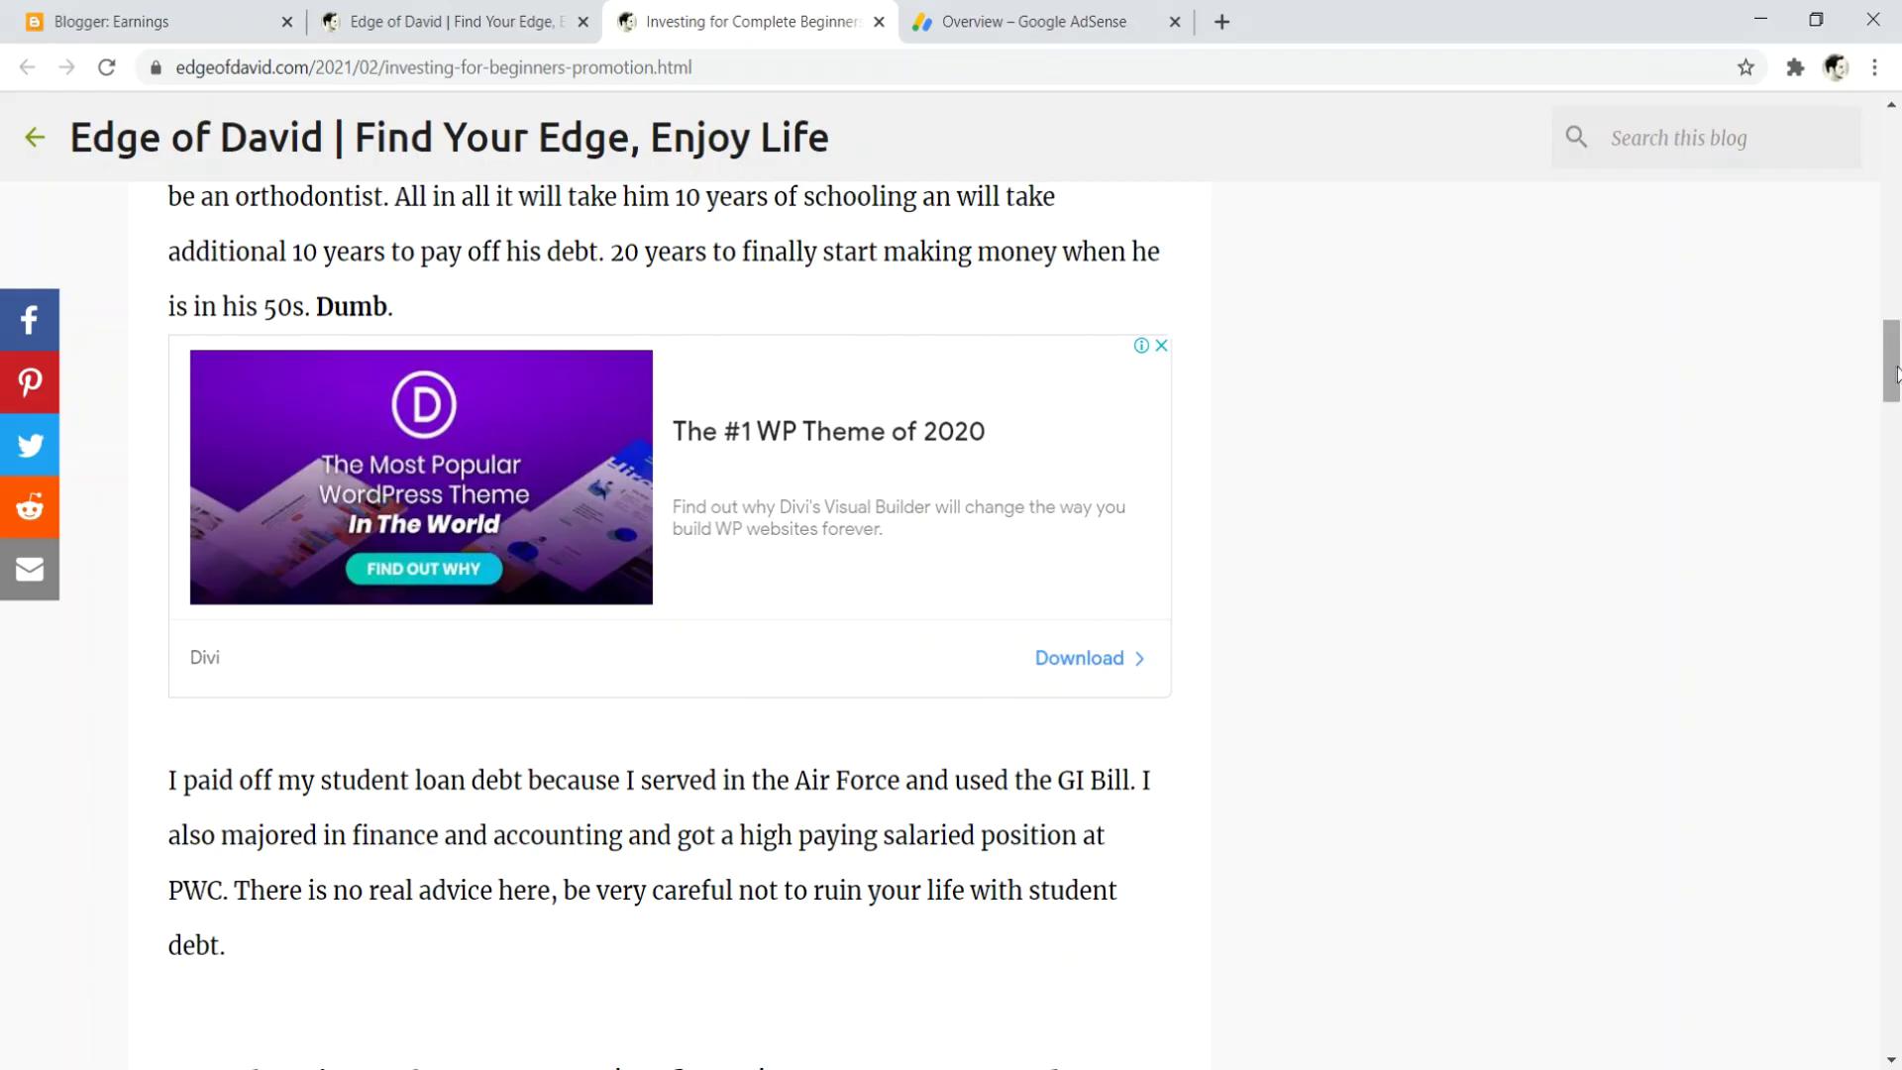
left_click_drag(1892, 358, 1896, 986)
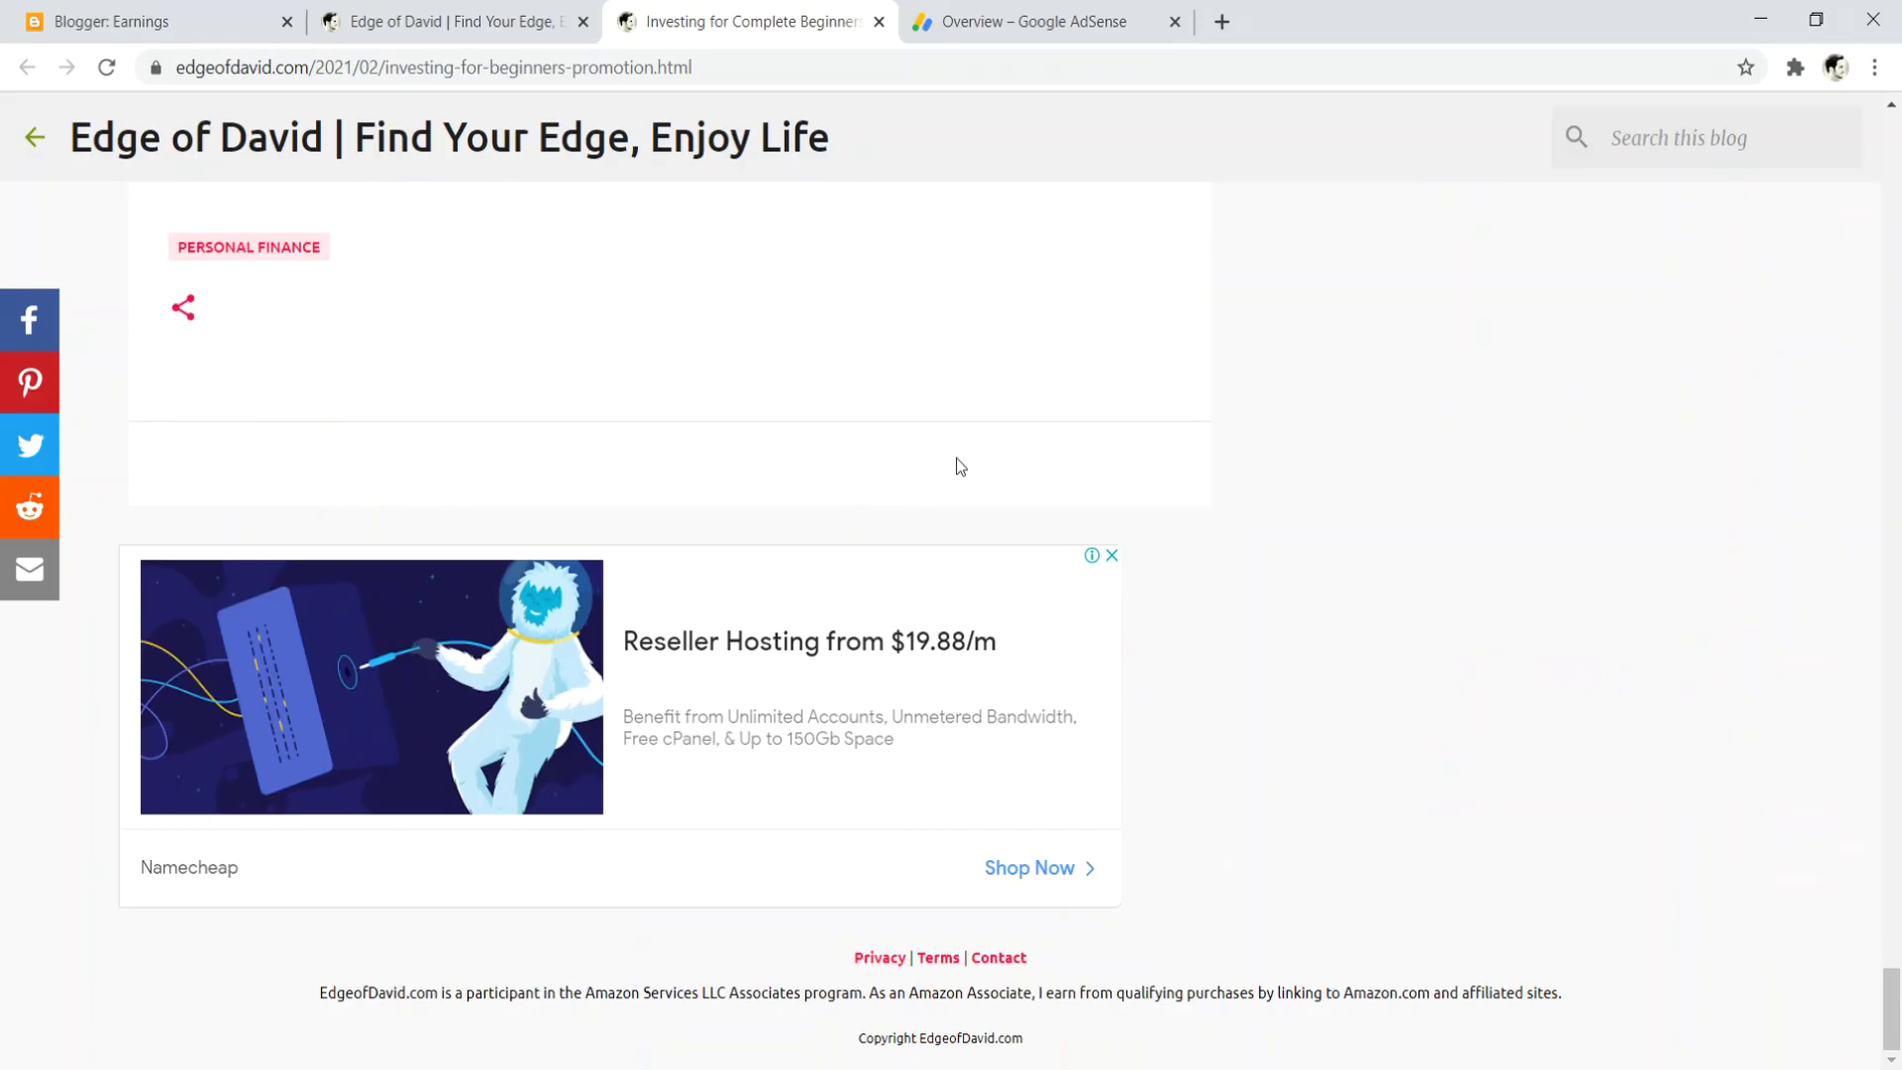
left_click_drag(1893, 1002, 1894, 778)
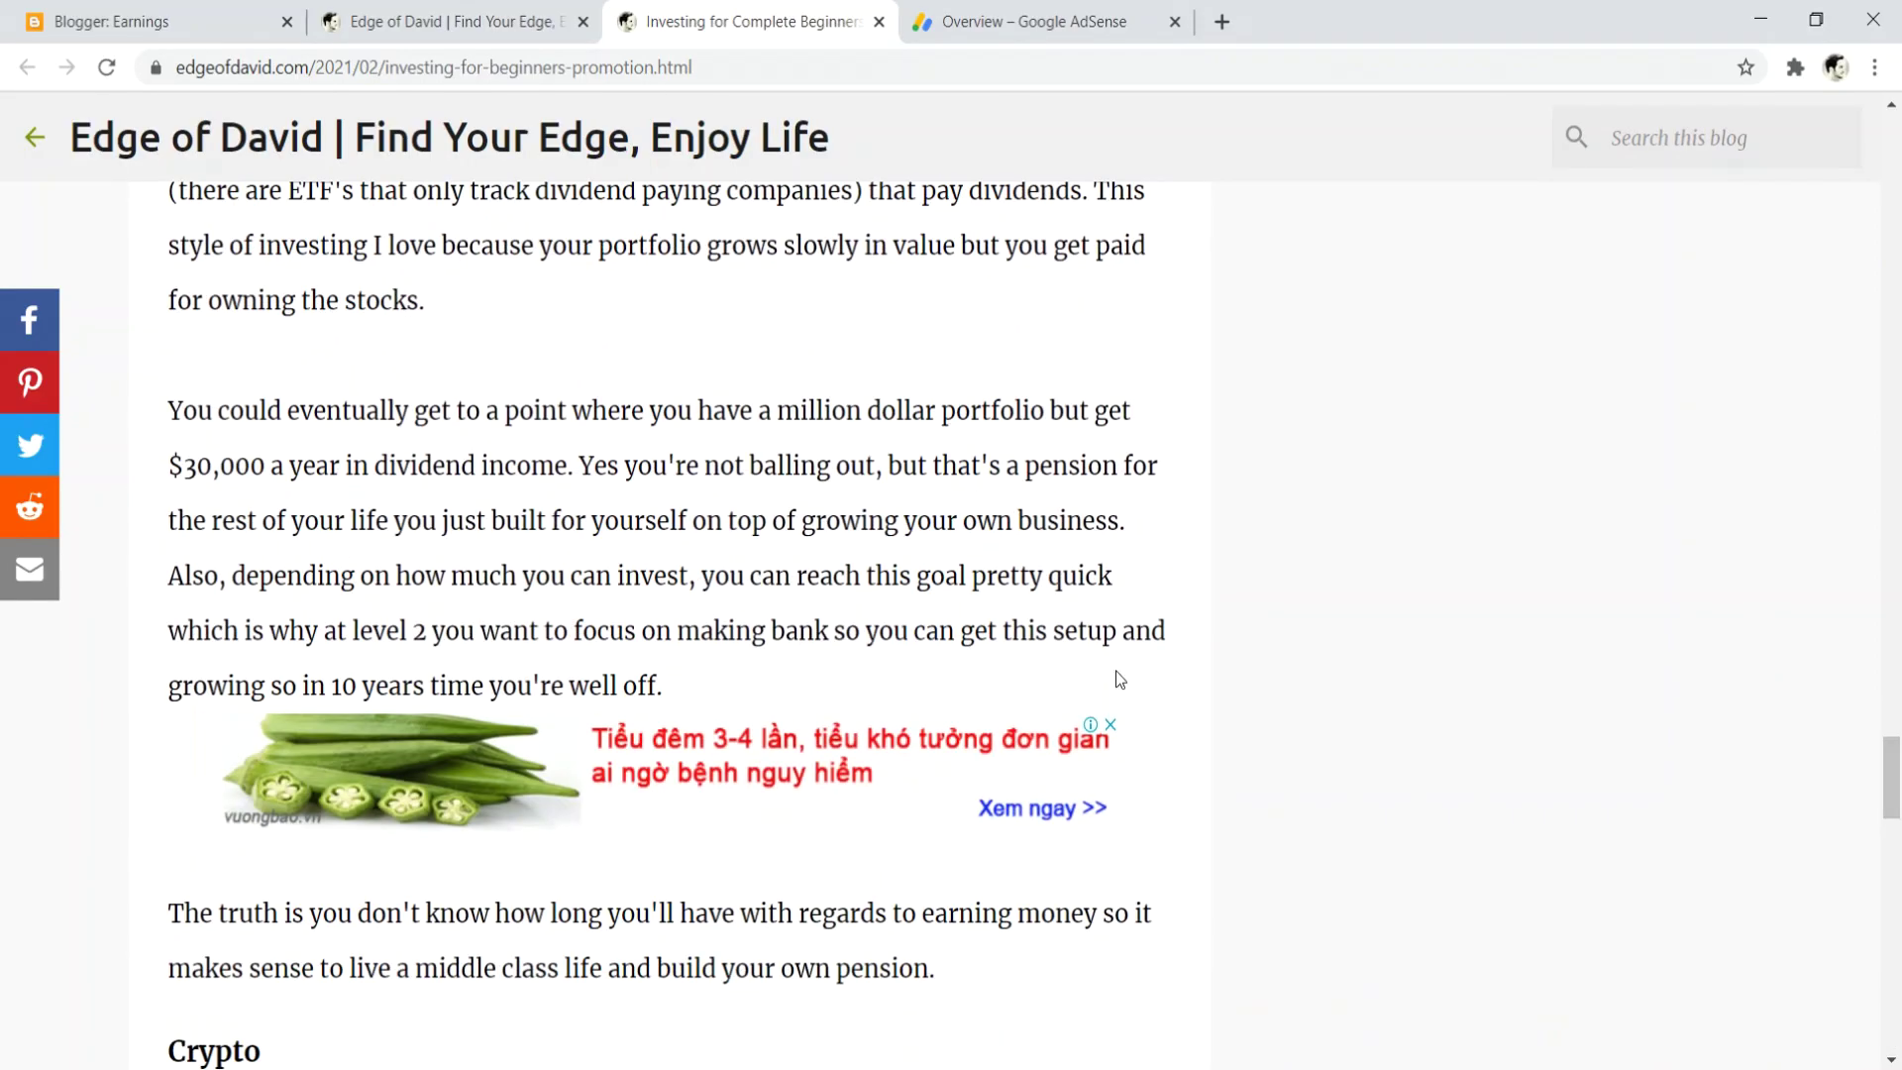
left_click_drag(1894, 771, 1894, 194)
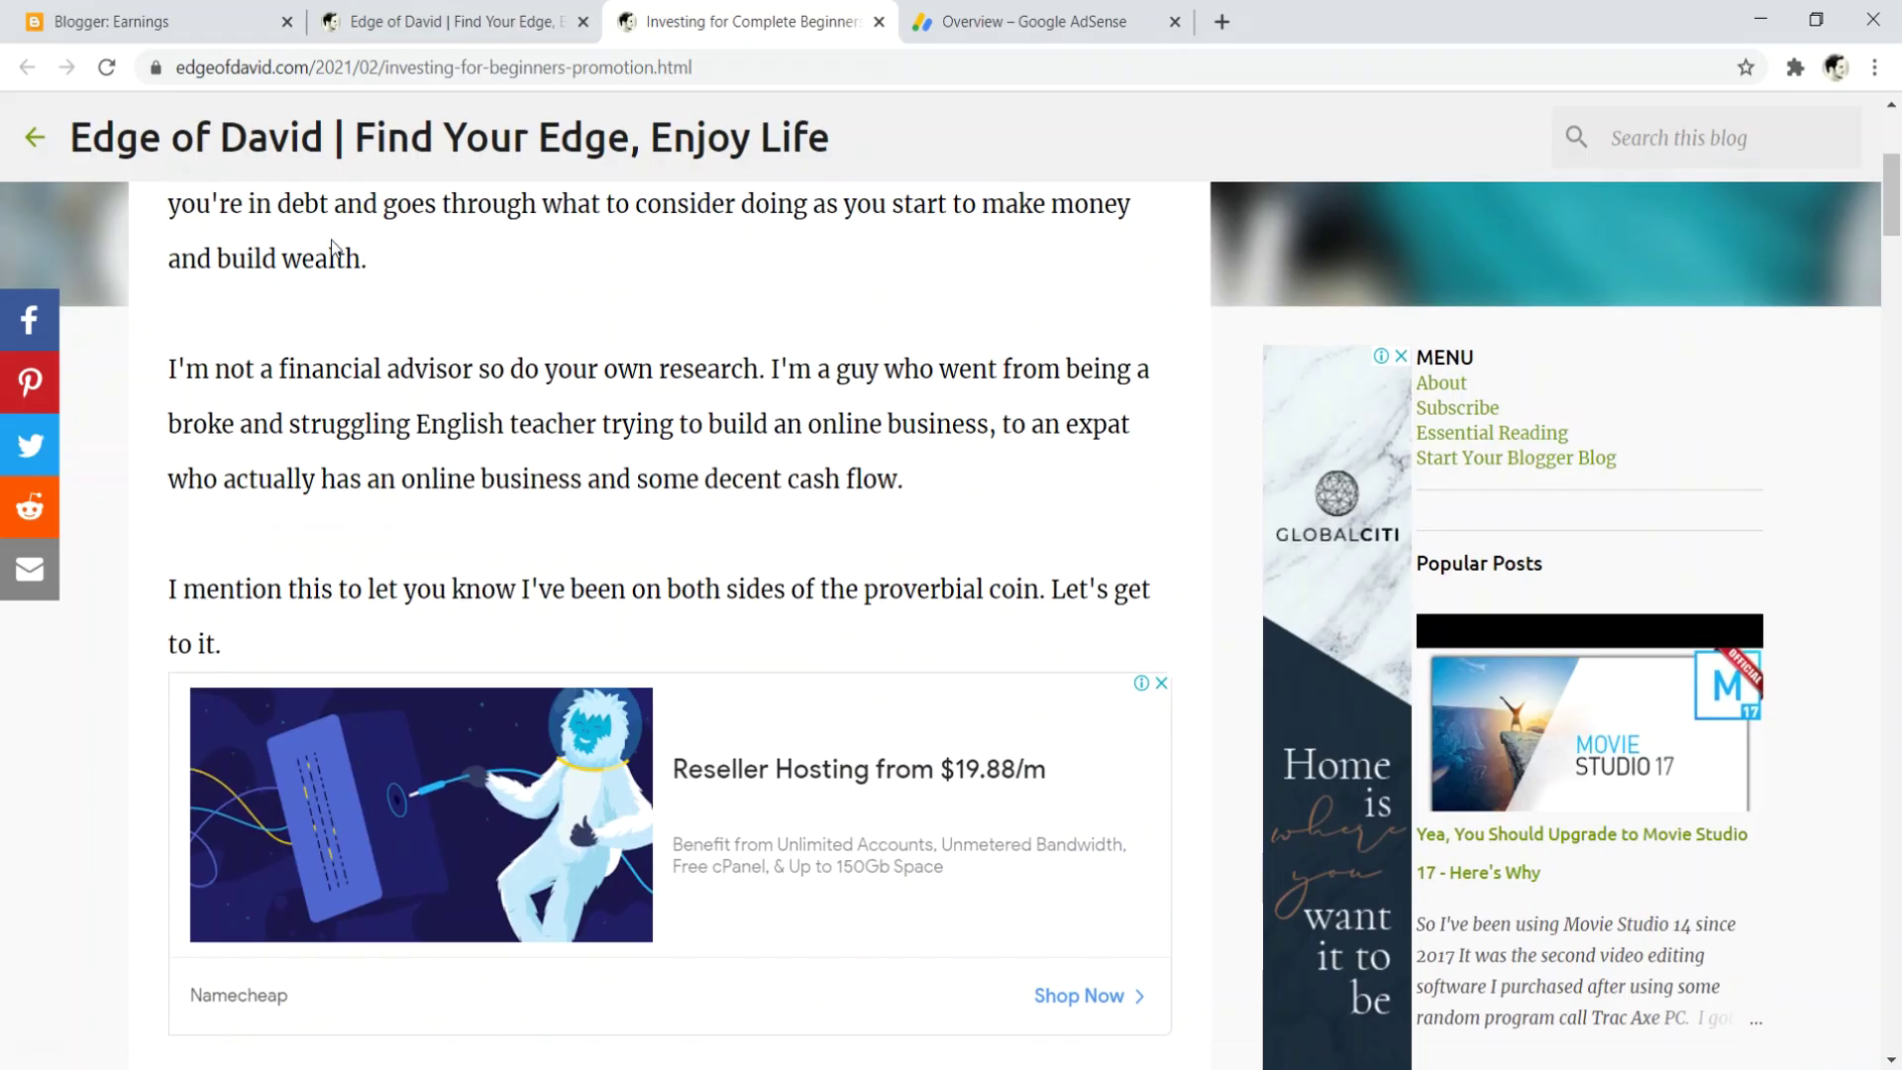
key("ctrl+Tab")
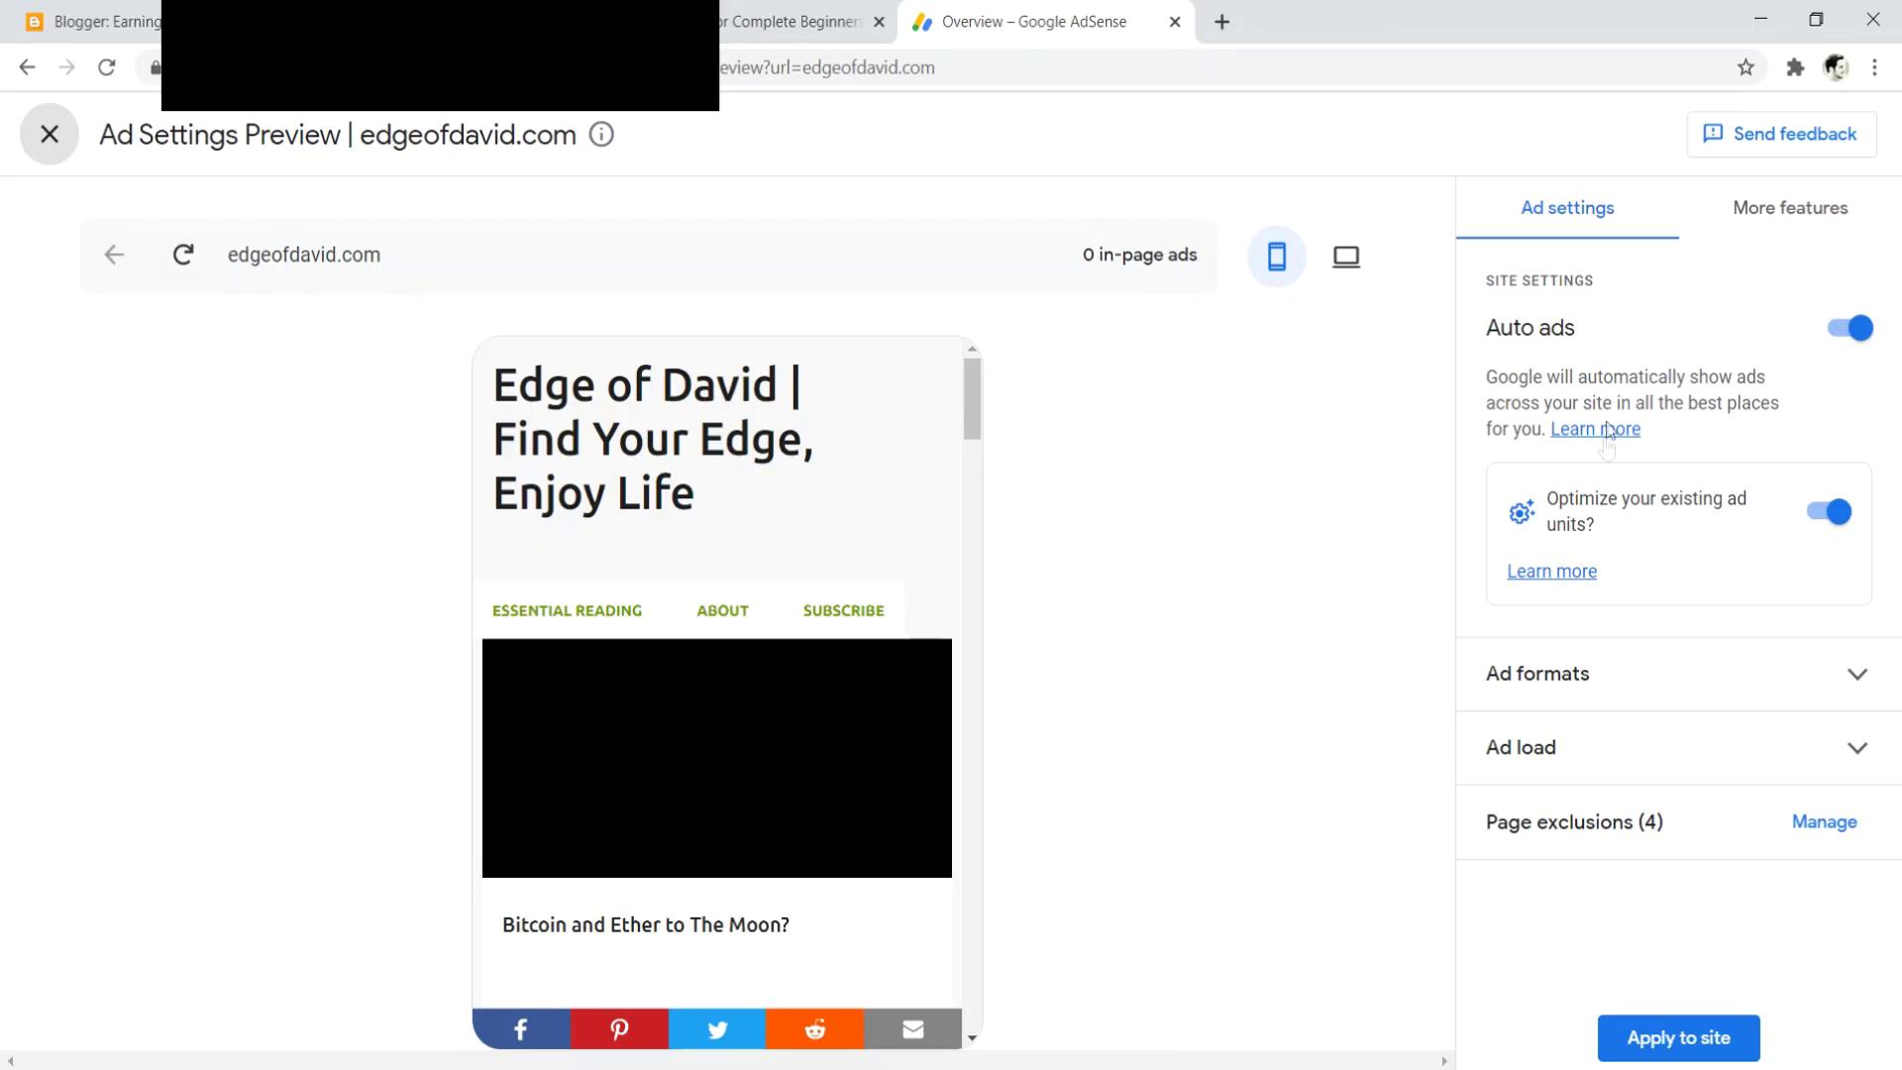
Review the In-page, Matched content and Anchor ad formats and the 4 page exclusions.
left_click(1624, 680)
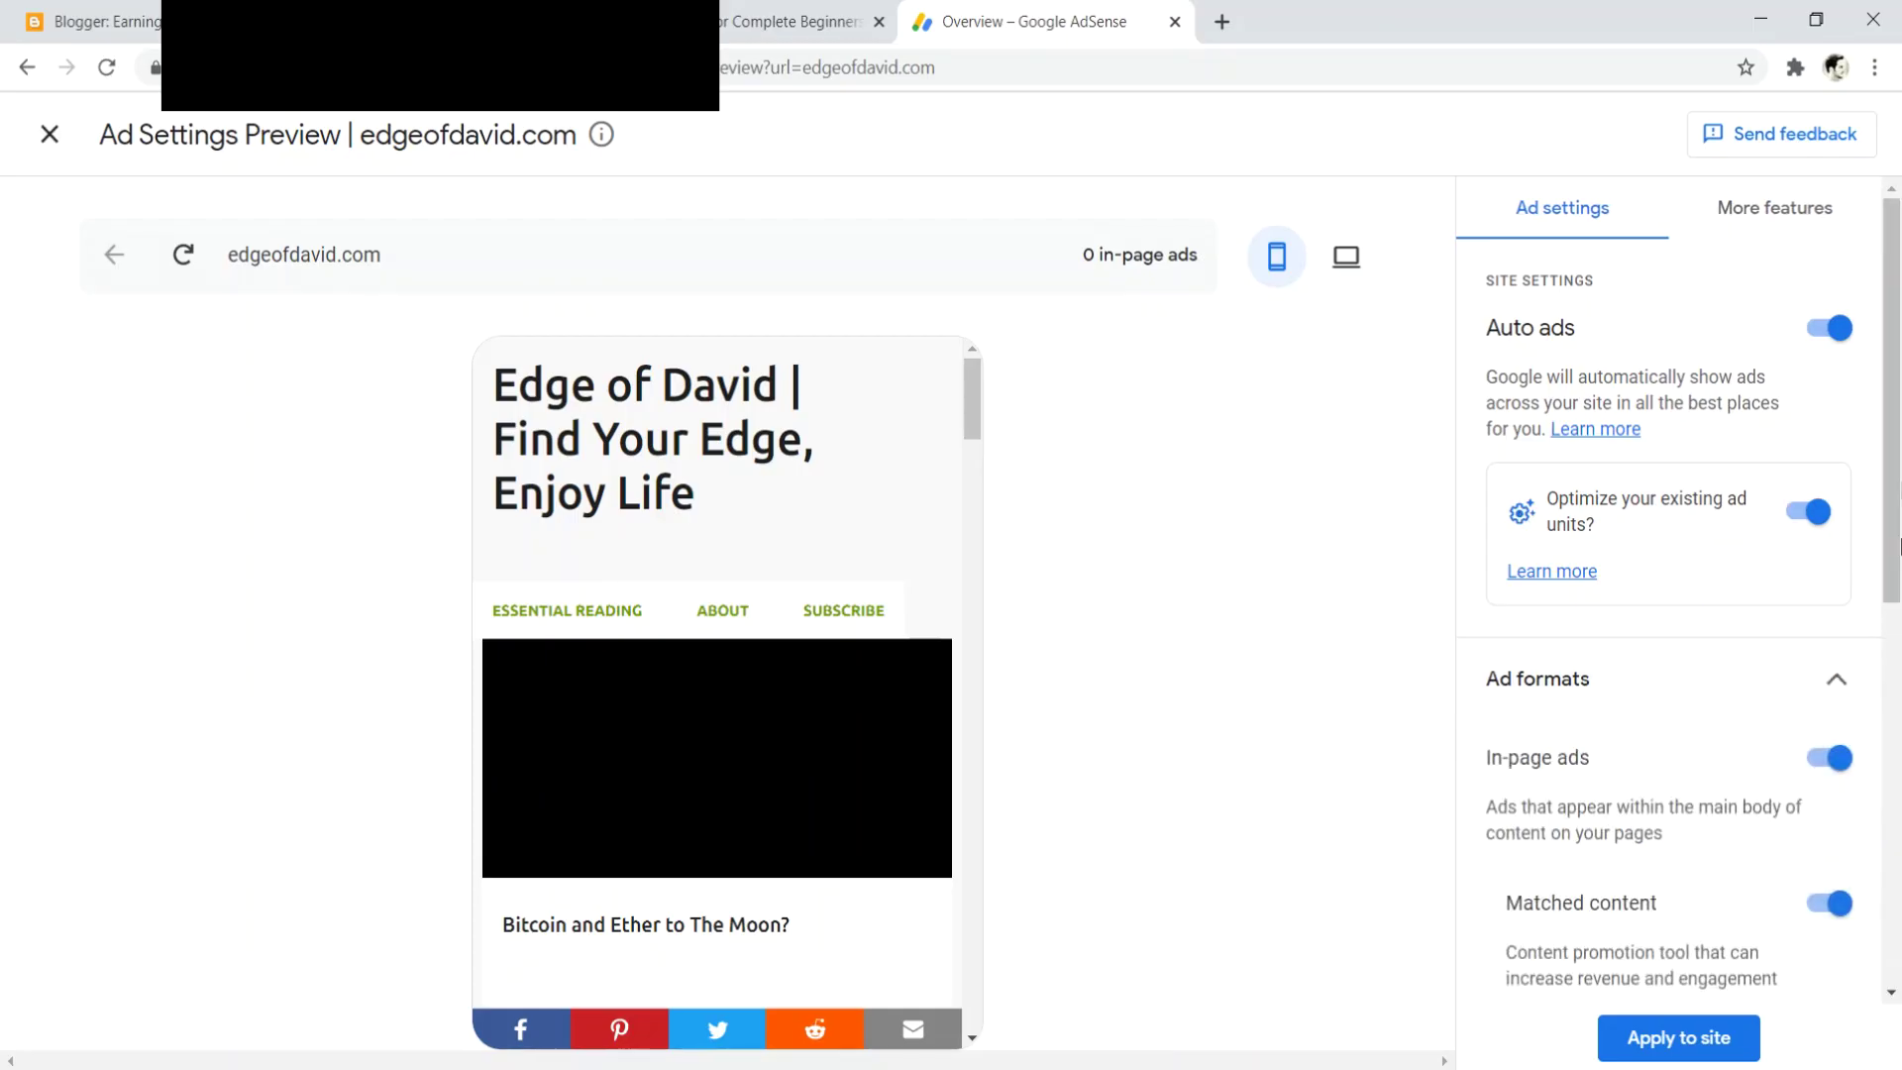
left_click_drag(1894, 450, 1886, 595)
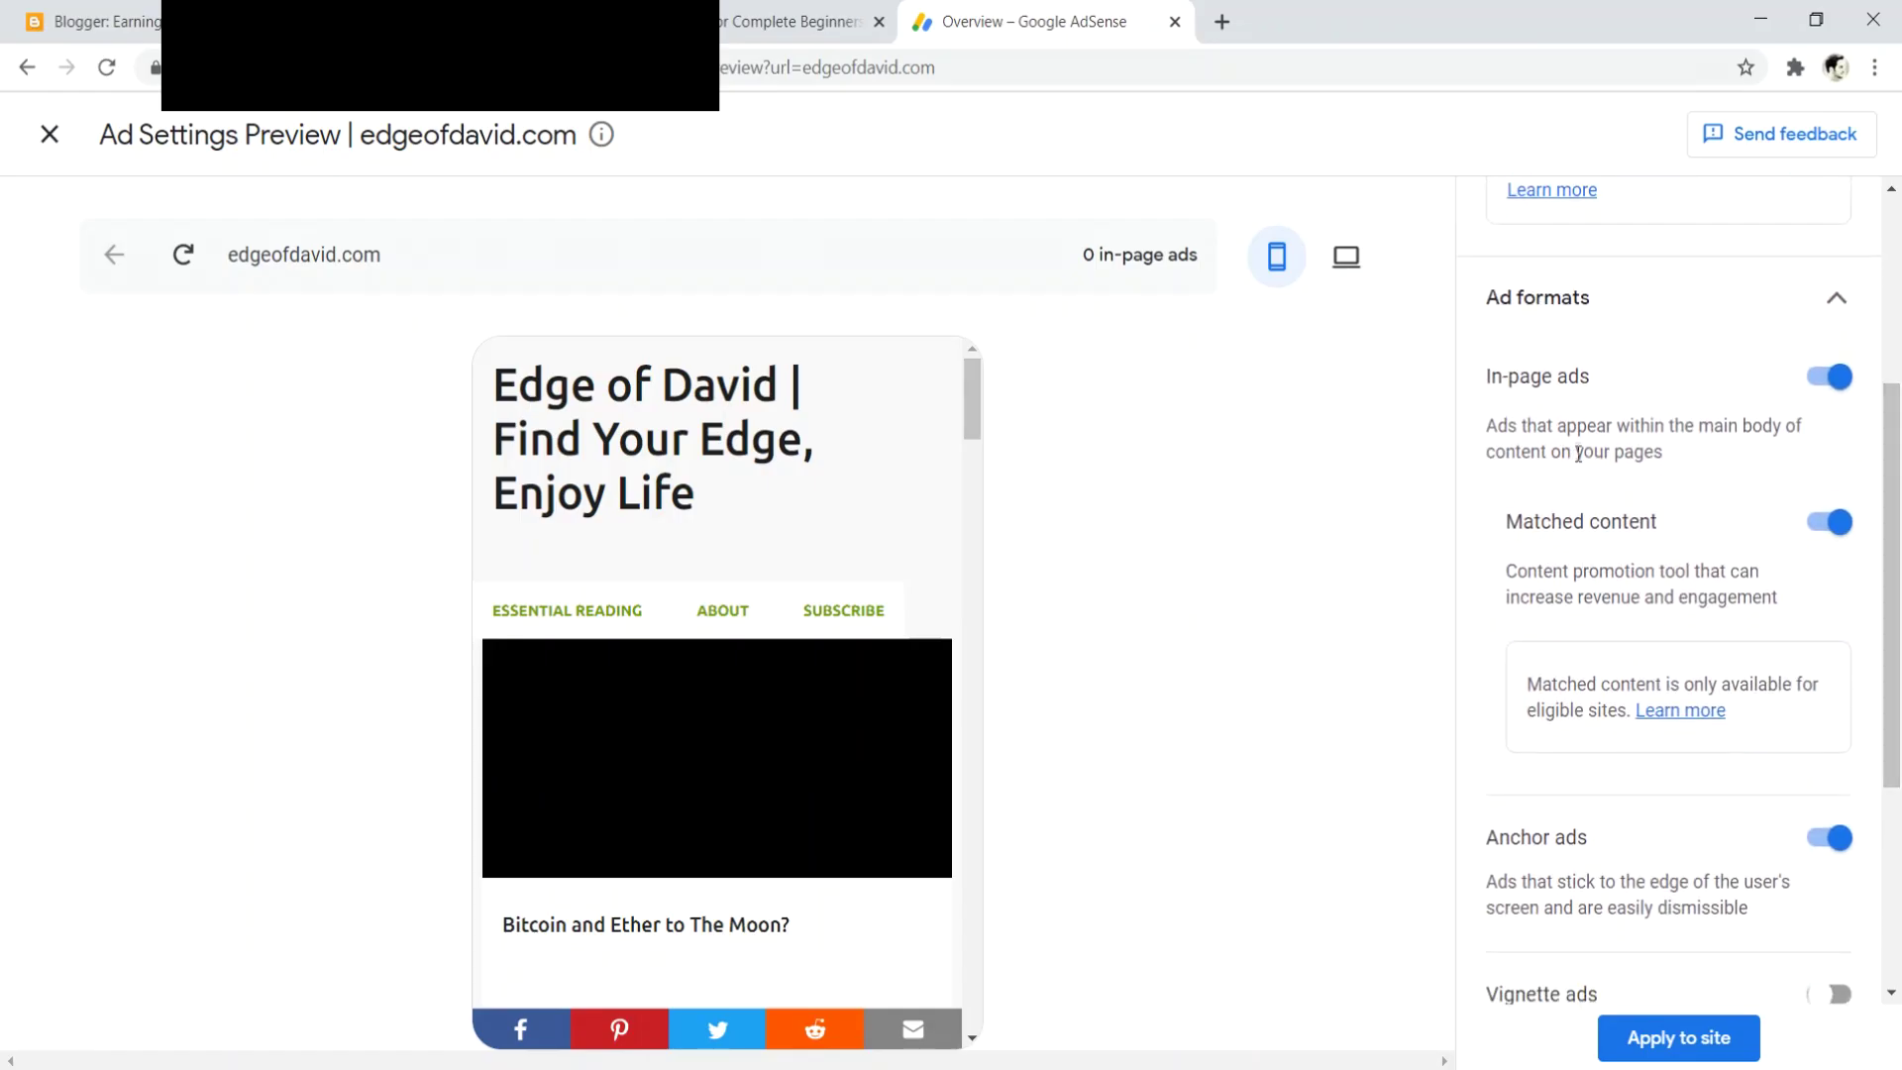
scroll(1580, 455, "down", 3)
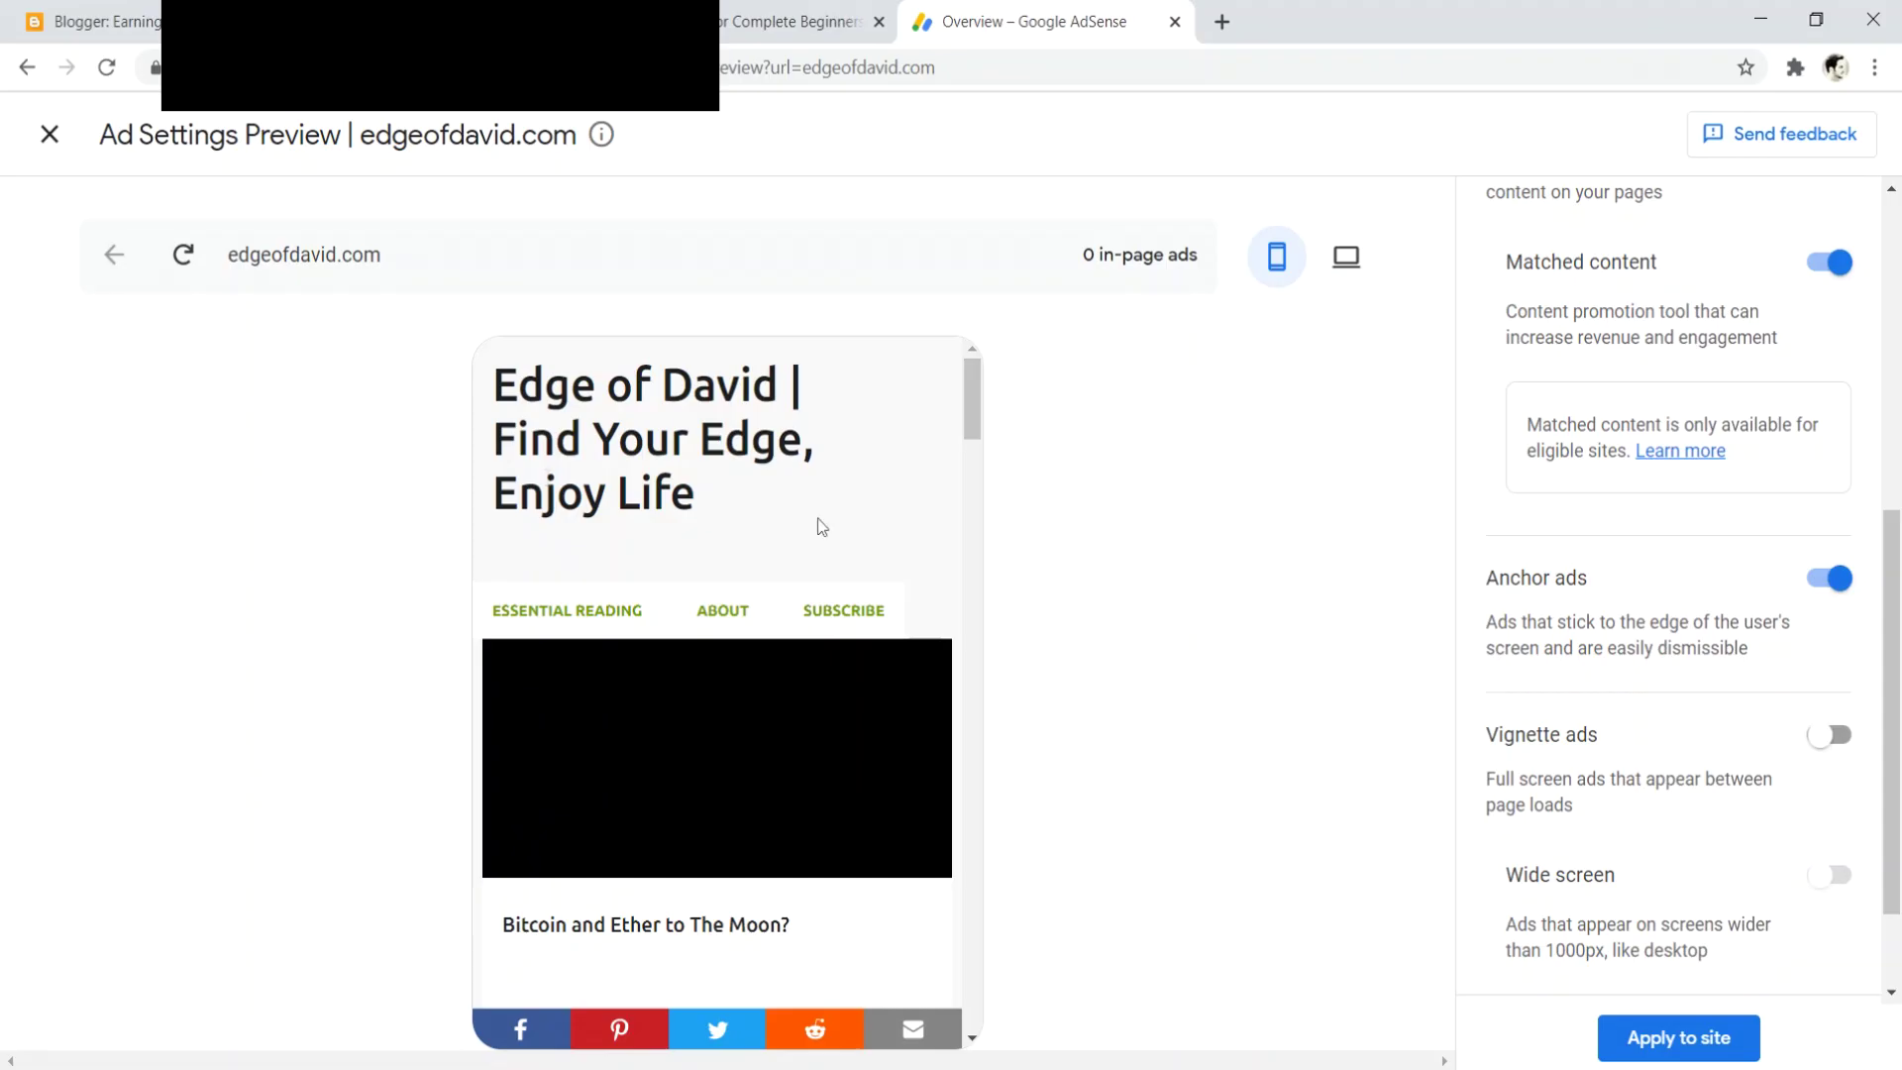
scroll(972, 395, "down", 5)
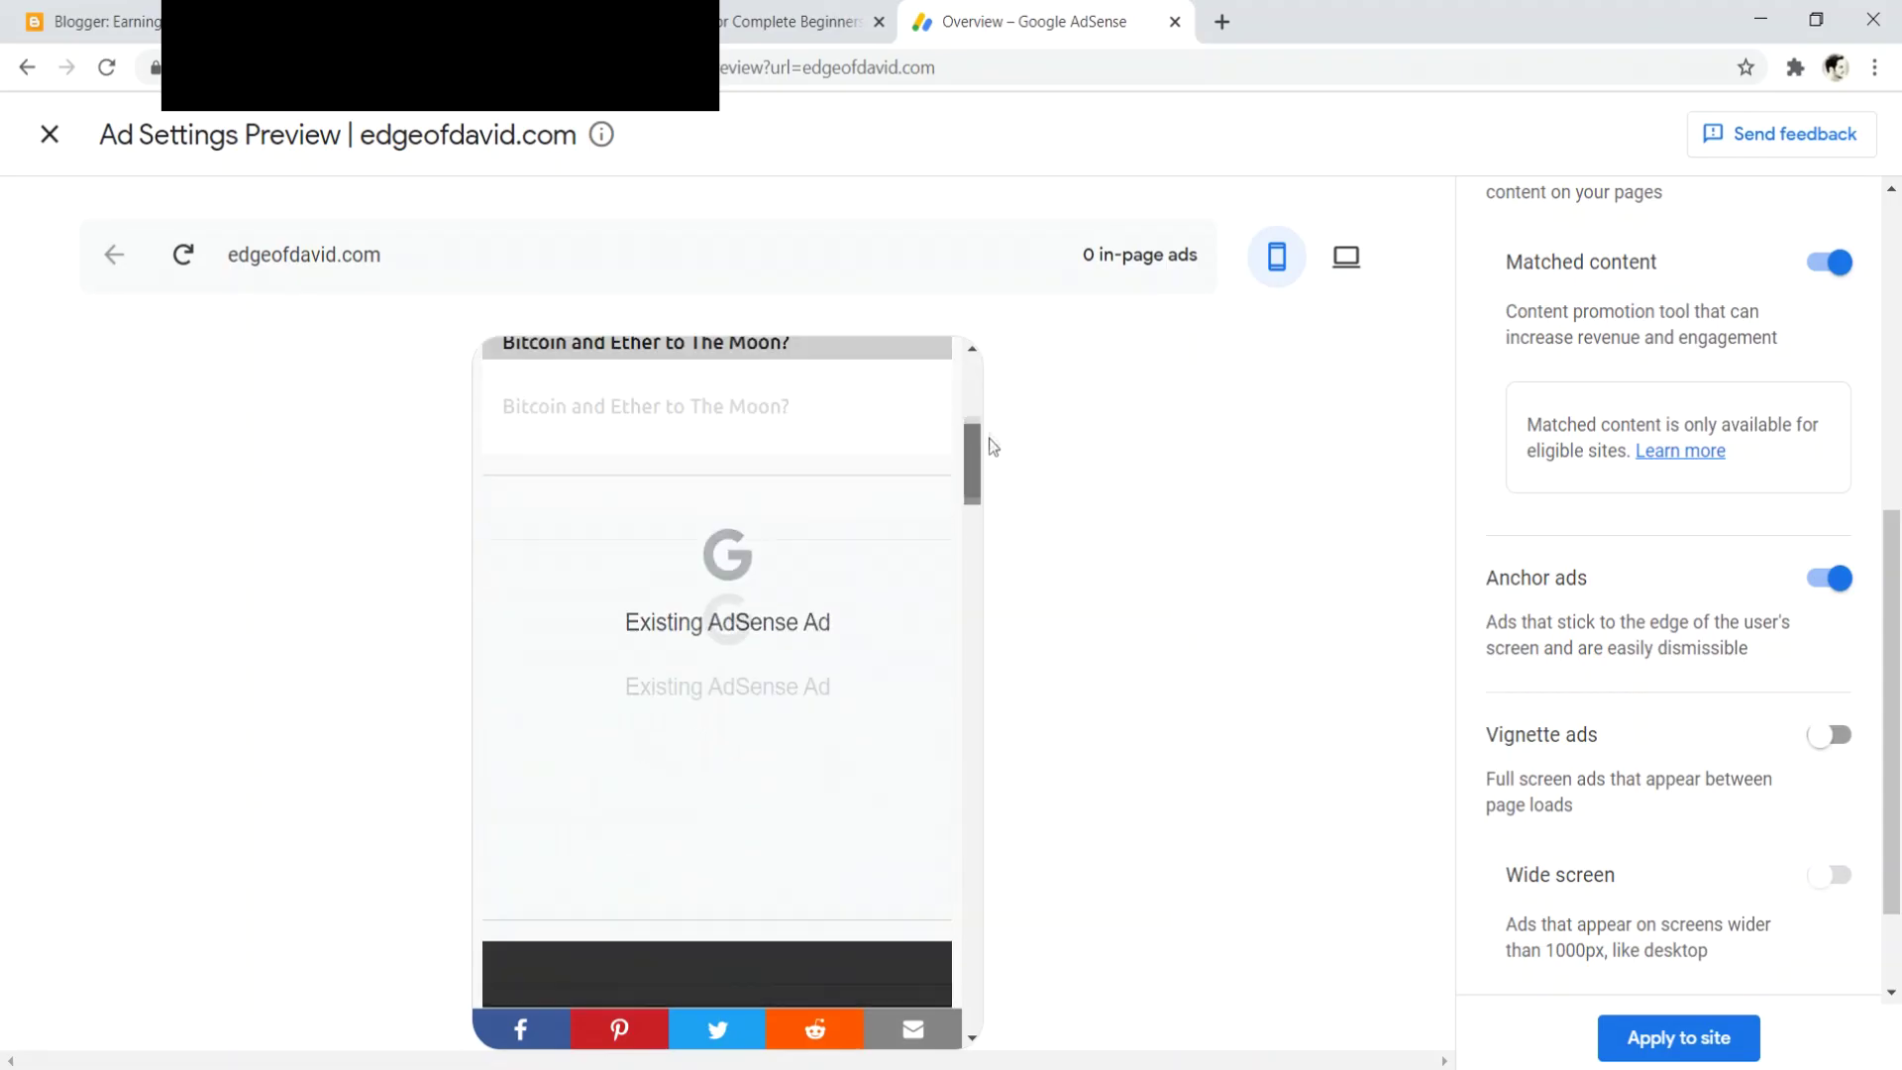
scroll(989, 416, "up", 5)
scroll(1597, 569, "down", 2)
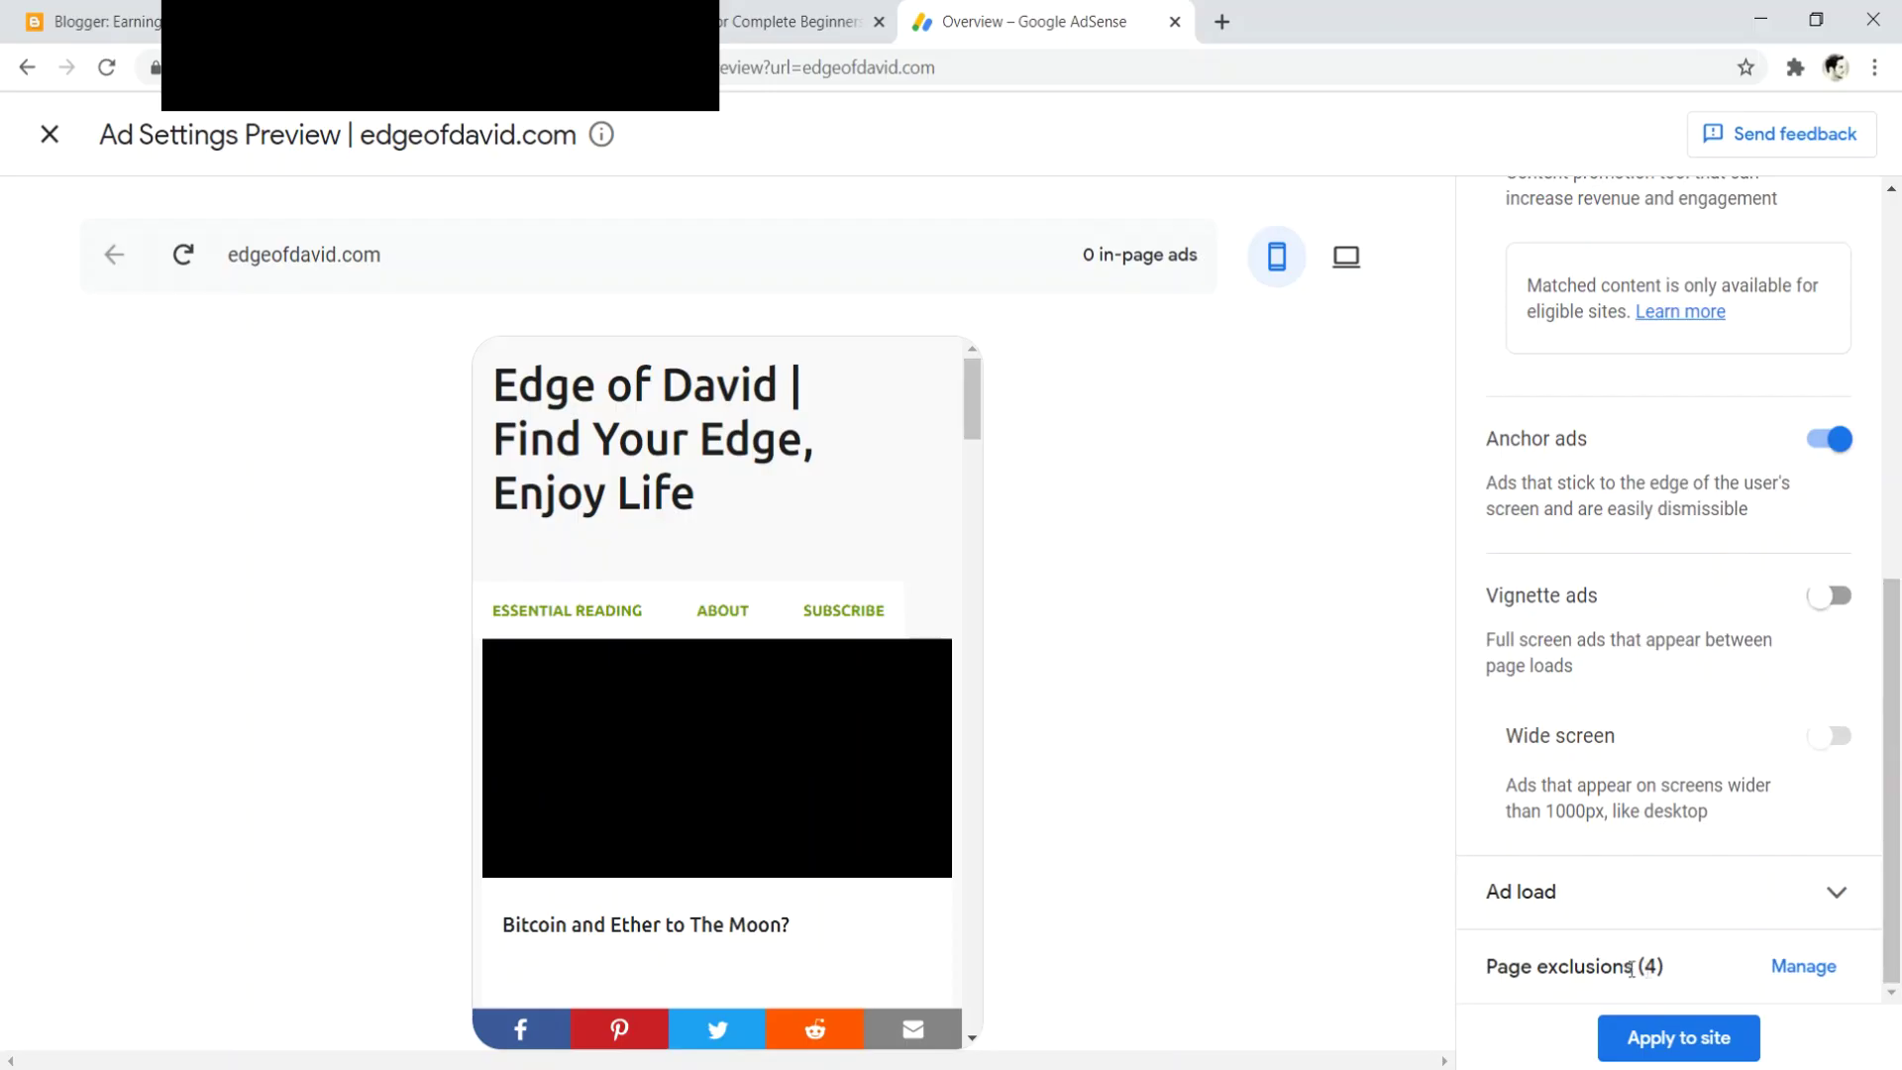
left_click_drag(1486, 967, 1670, 976)
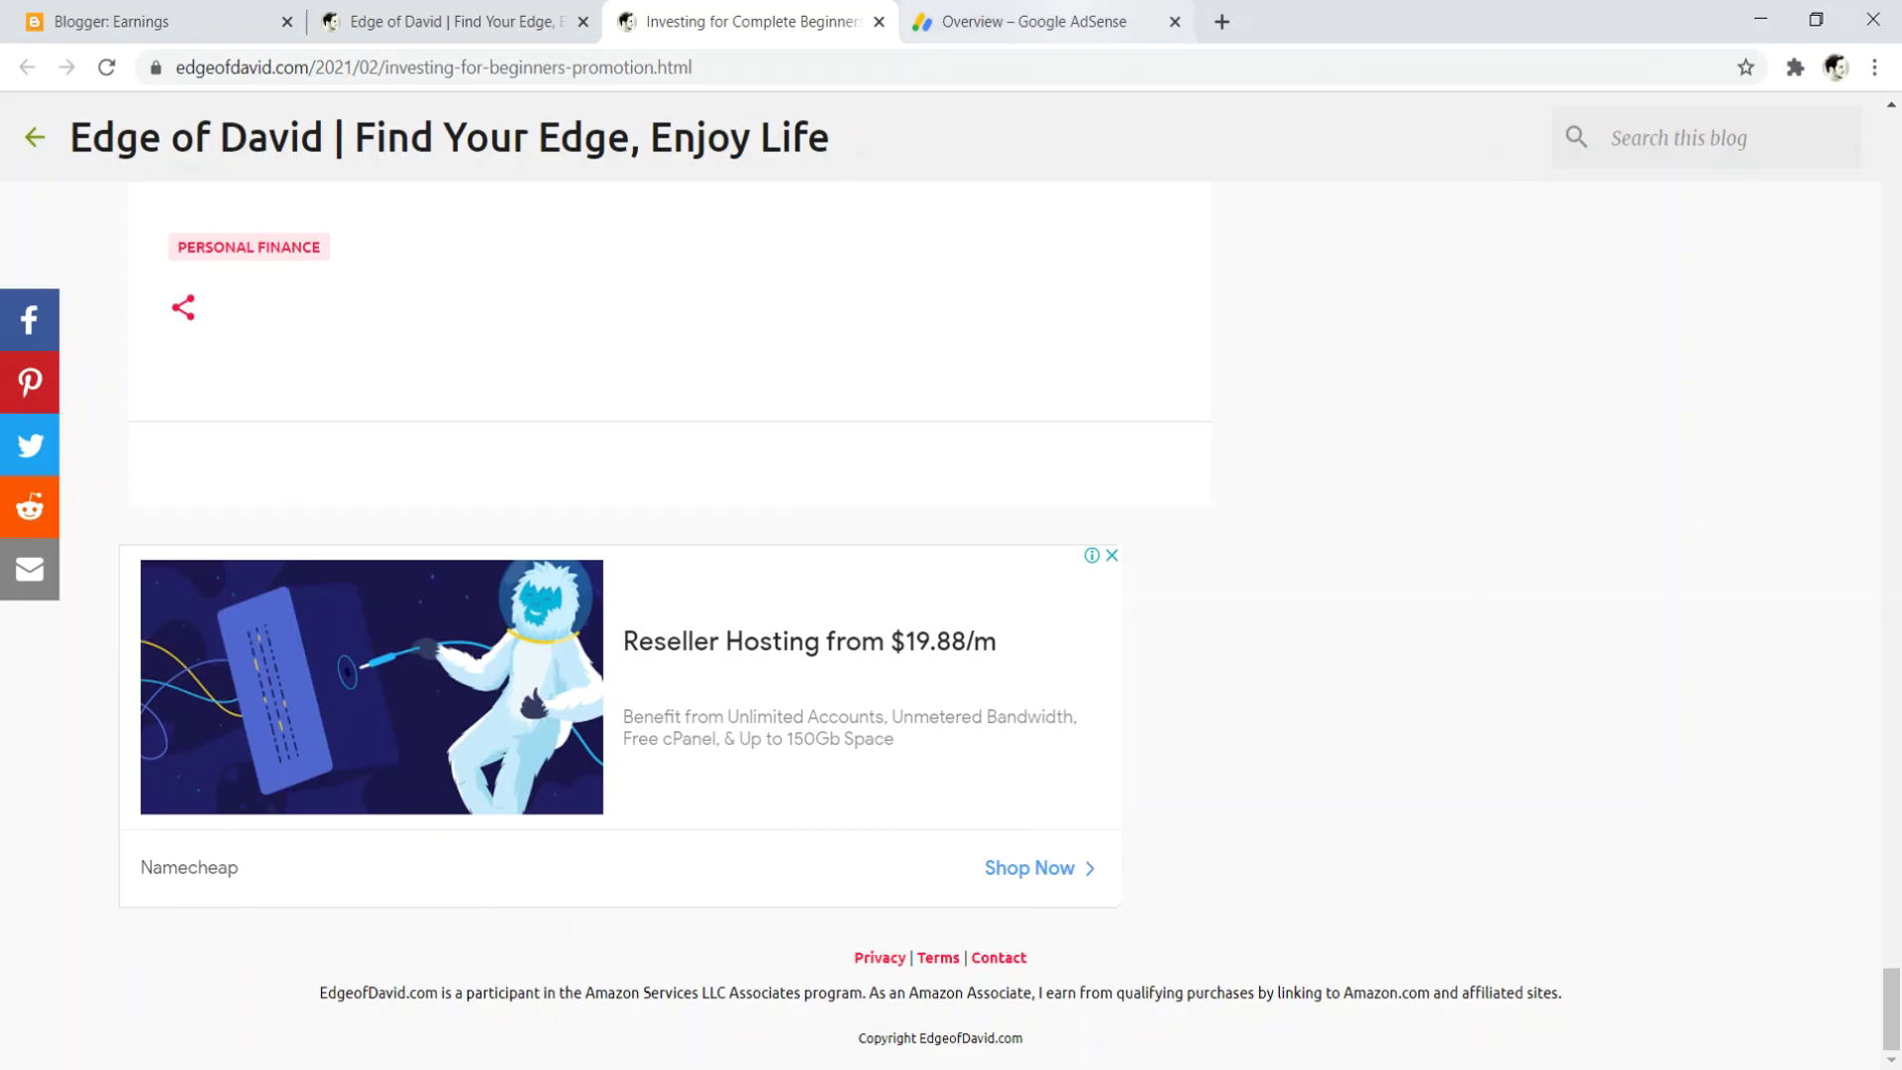
left_click(1030, 21)
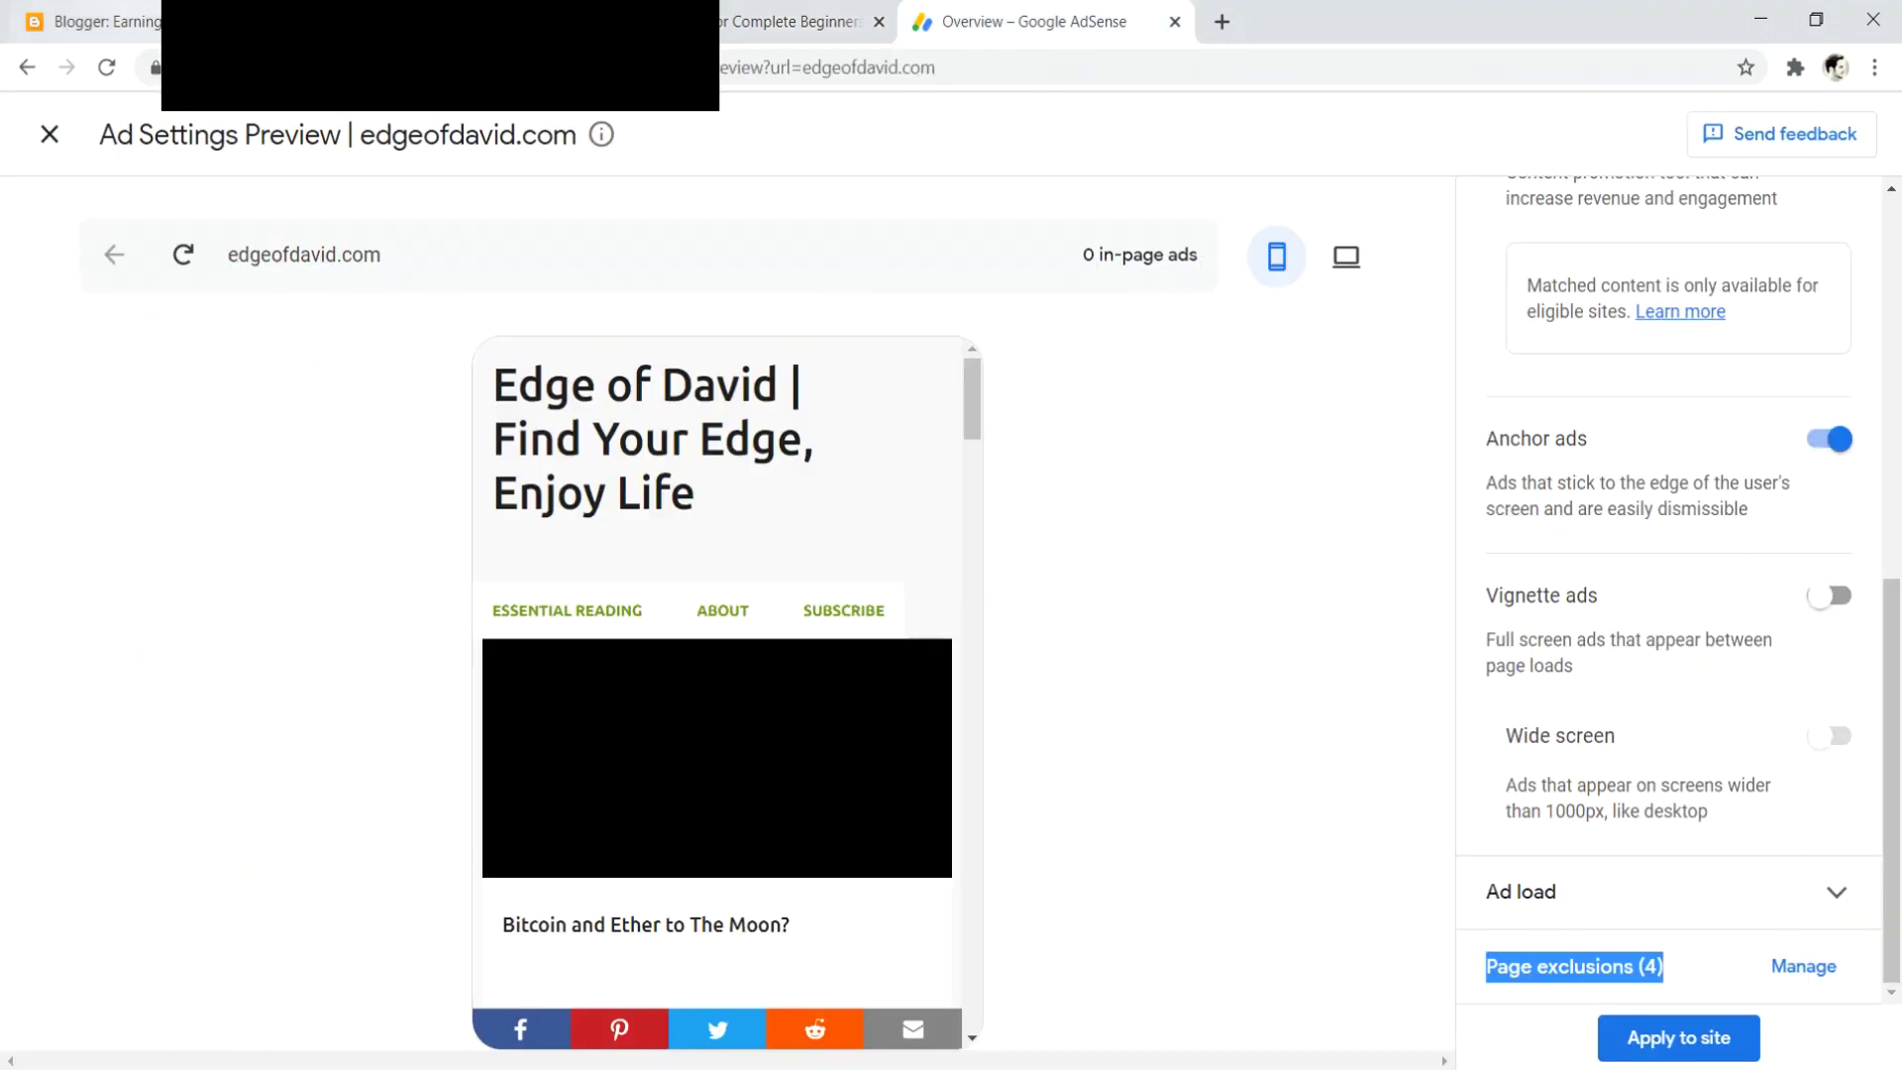
left_click(109, 21)
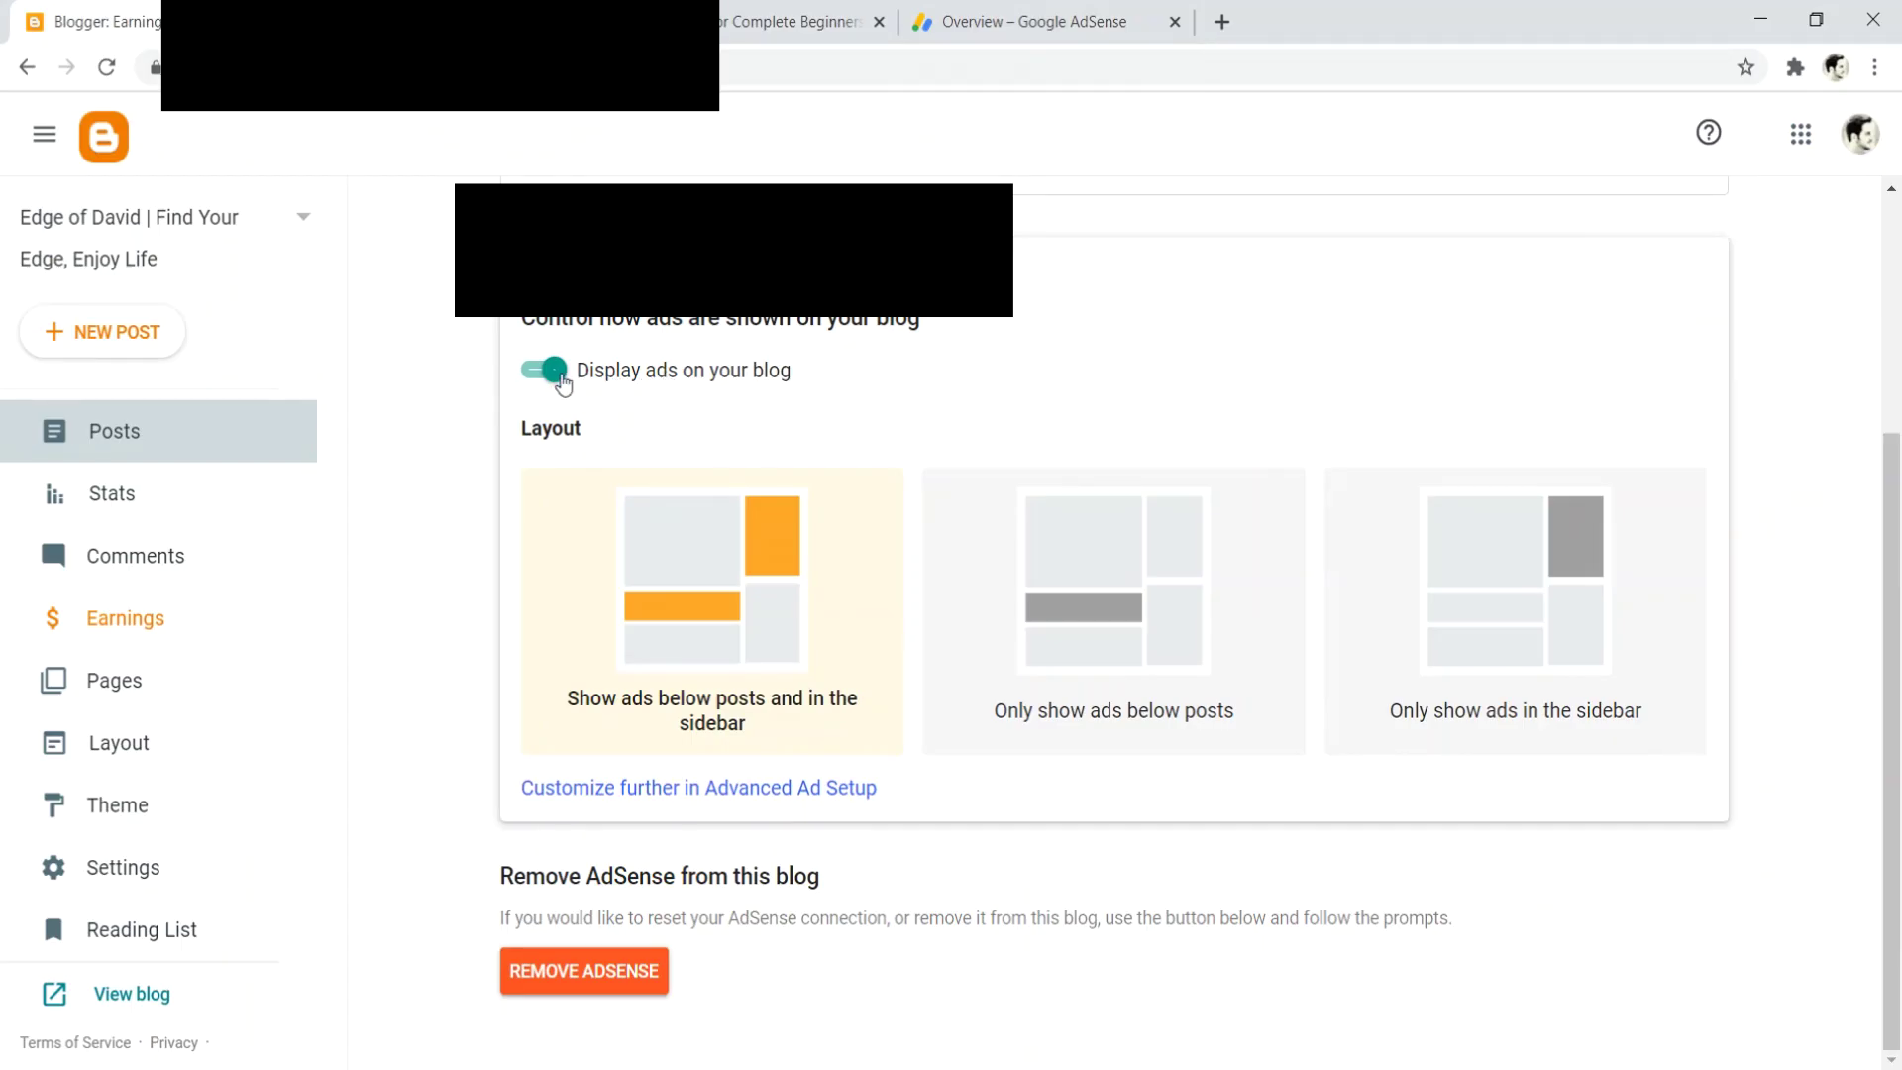
Confirm blog ads below posts and in sidebar, then return to AdSense Overview.
left_click(1041, 21)
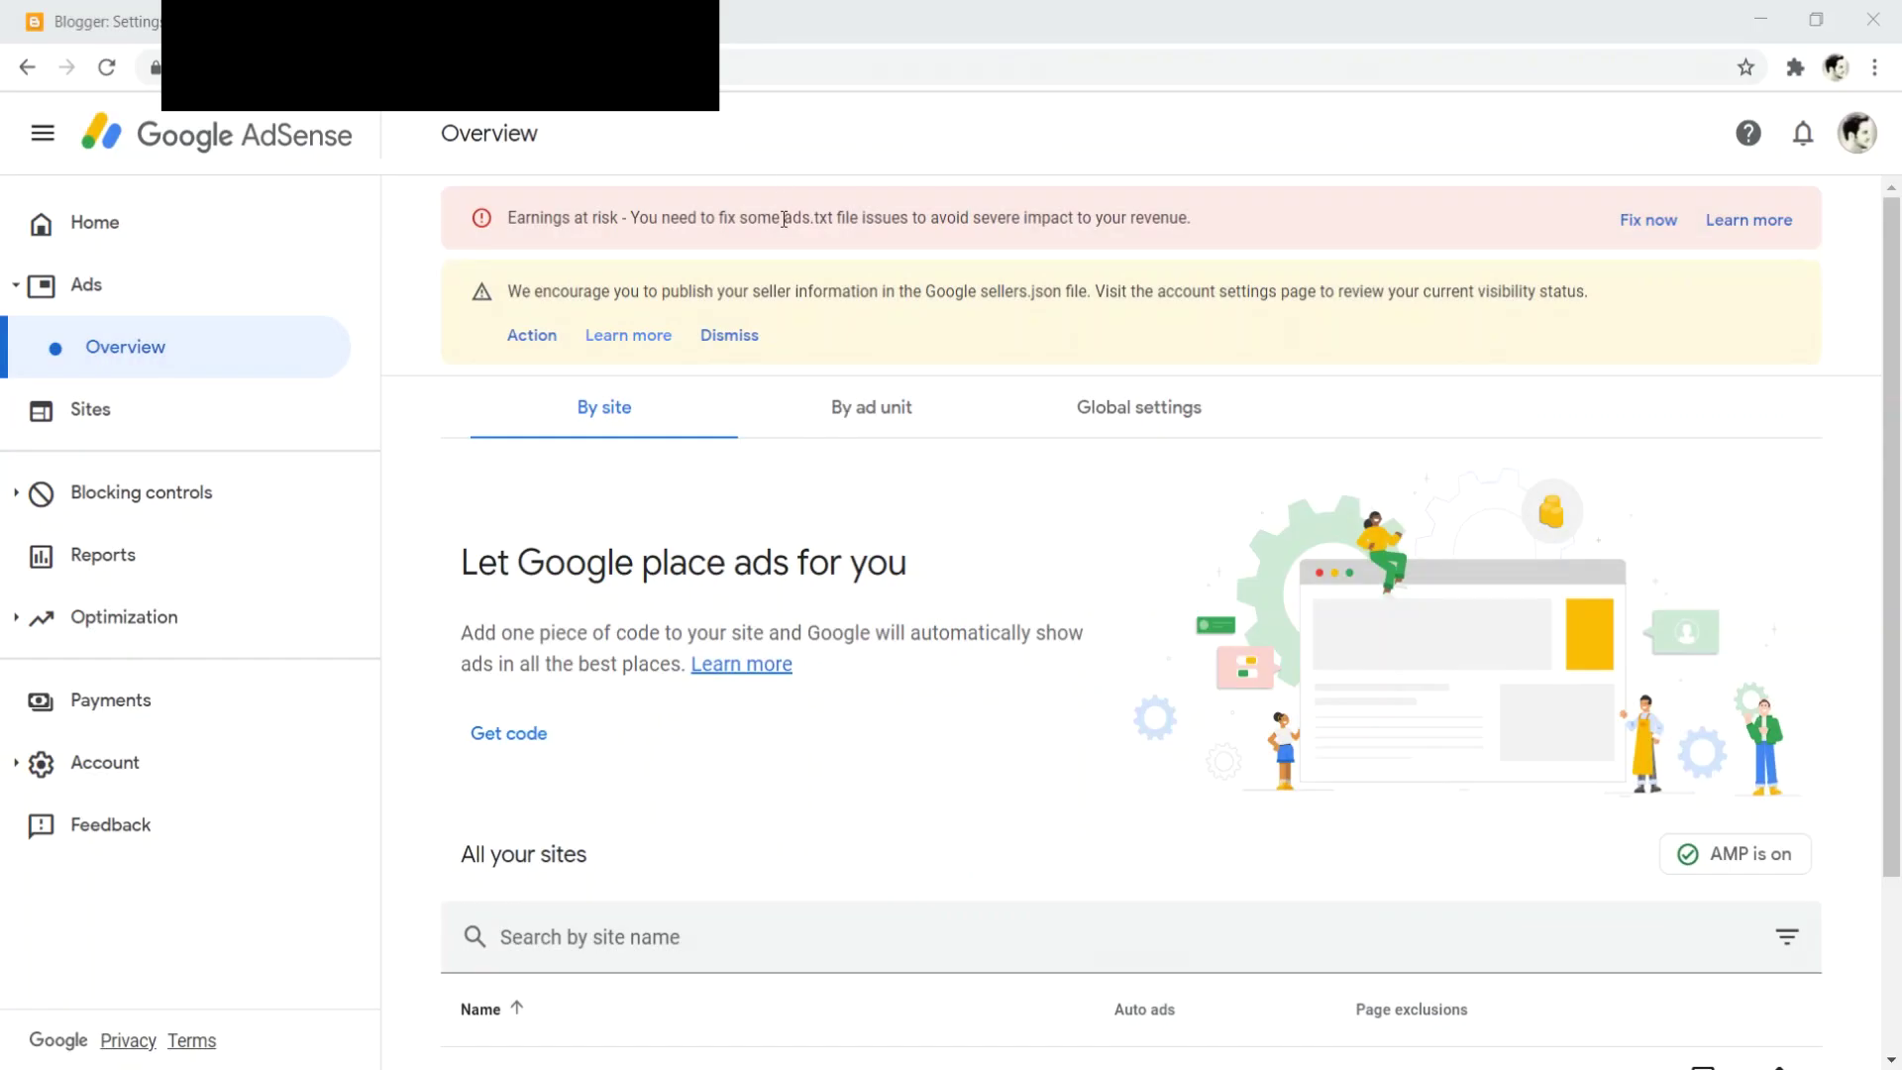
Highlight AdSense's ads.txt 'Earnings at risk' warning, then move to the blog's Settings.
left_click_drag(783, 218, 859, 218)
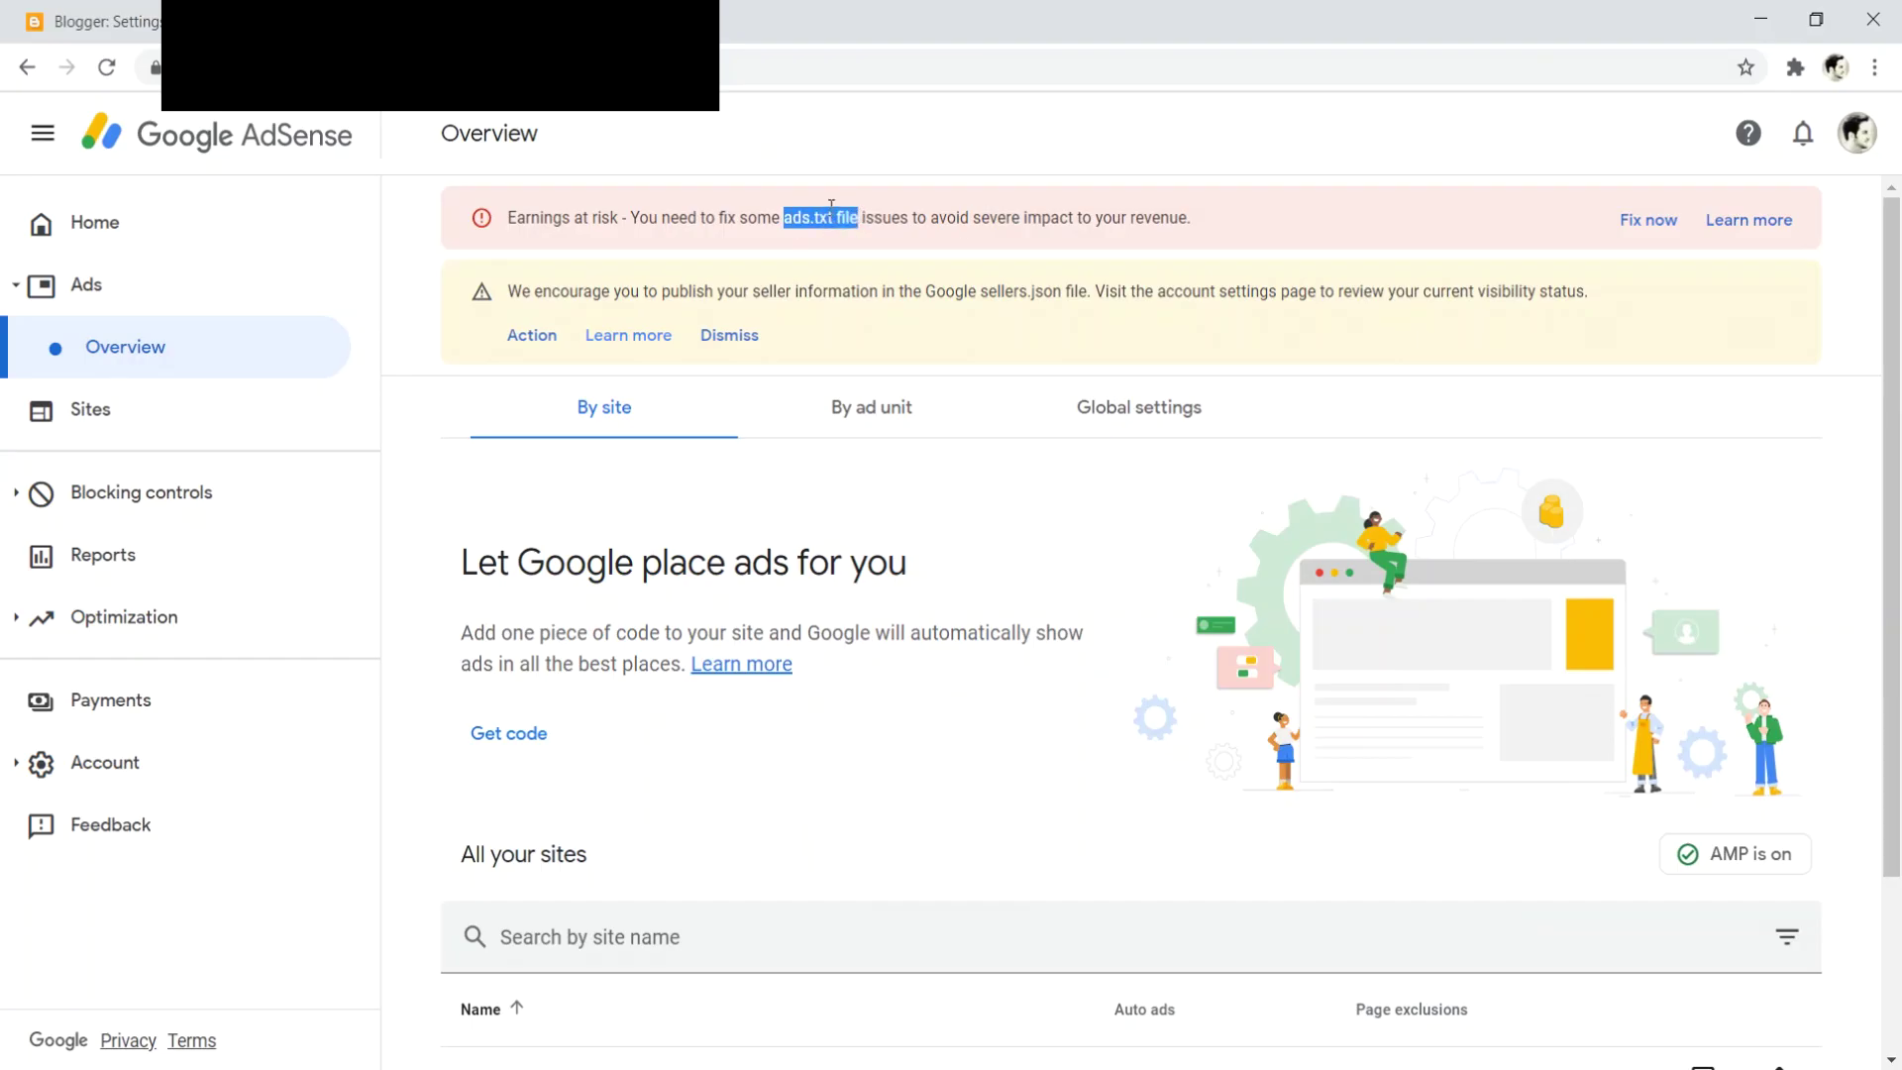
left_click_drag(1191, 213, 626, 195)
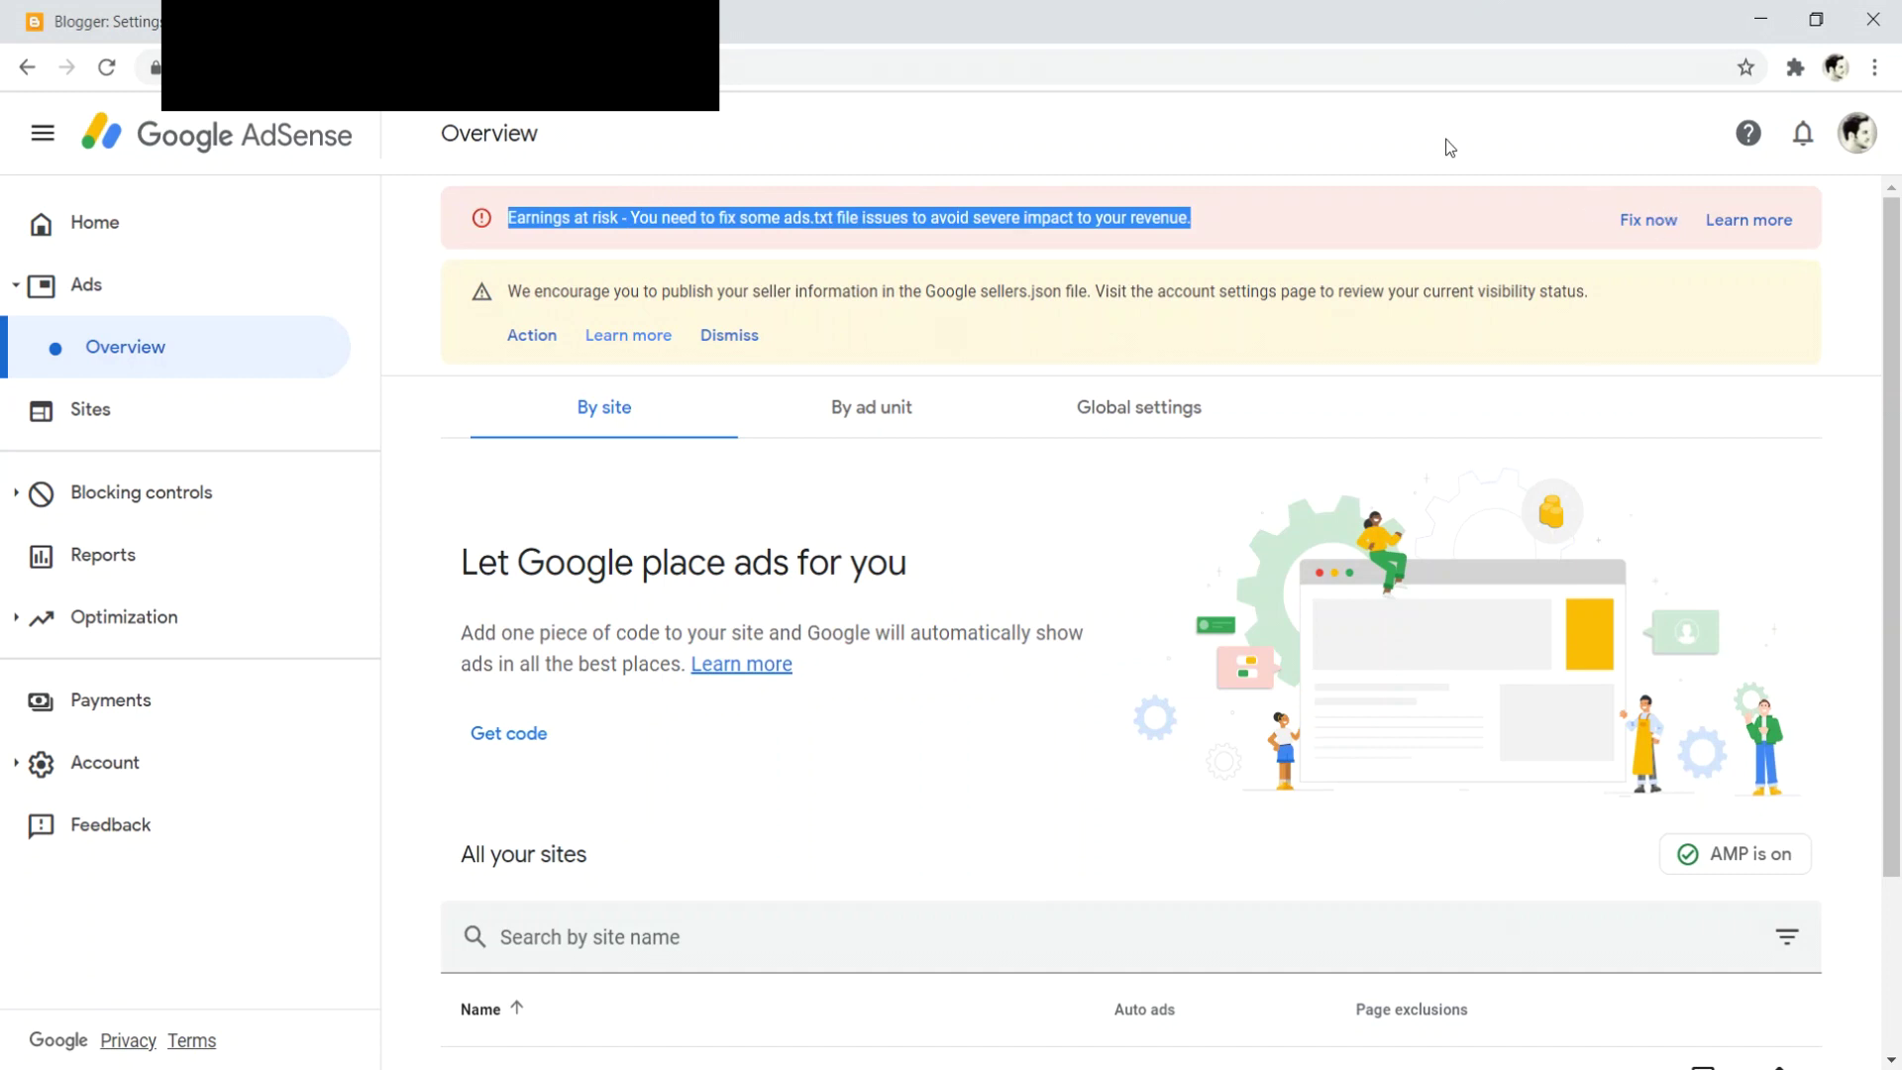
left_click(105, 21)
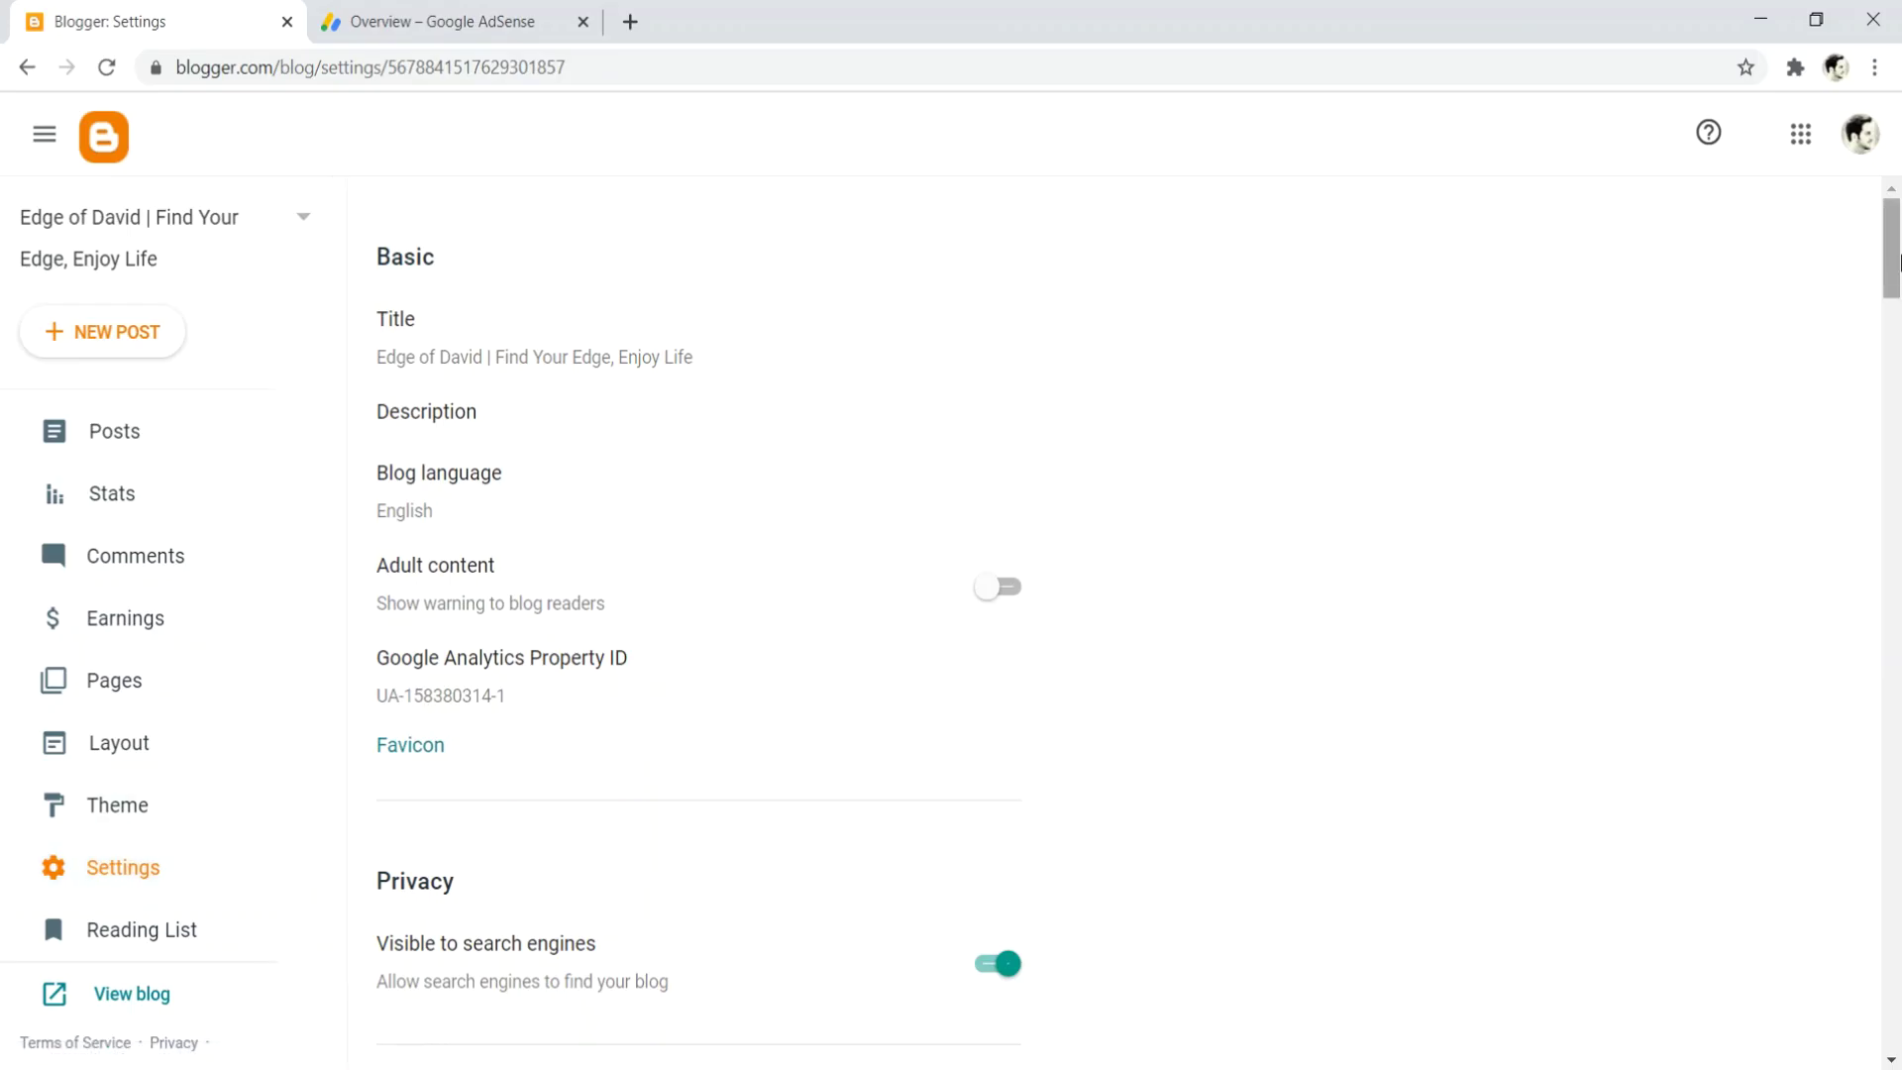
Turn on the Monetization toggle 'Enable custom ads.txt' so the Custom ads.txt entry appears.
scroll(1898, 406, "down", 10)
left_click_drag(1897, 406, 1897, 911)
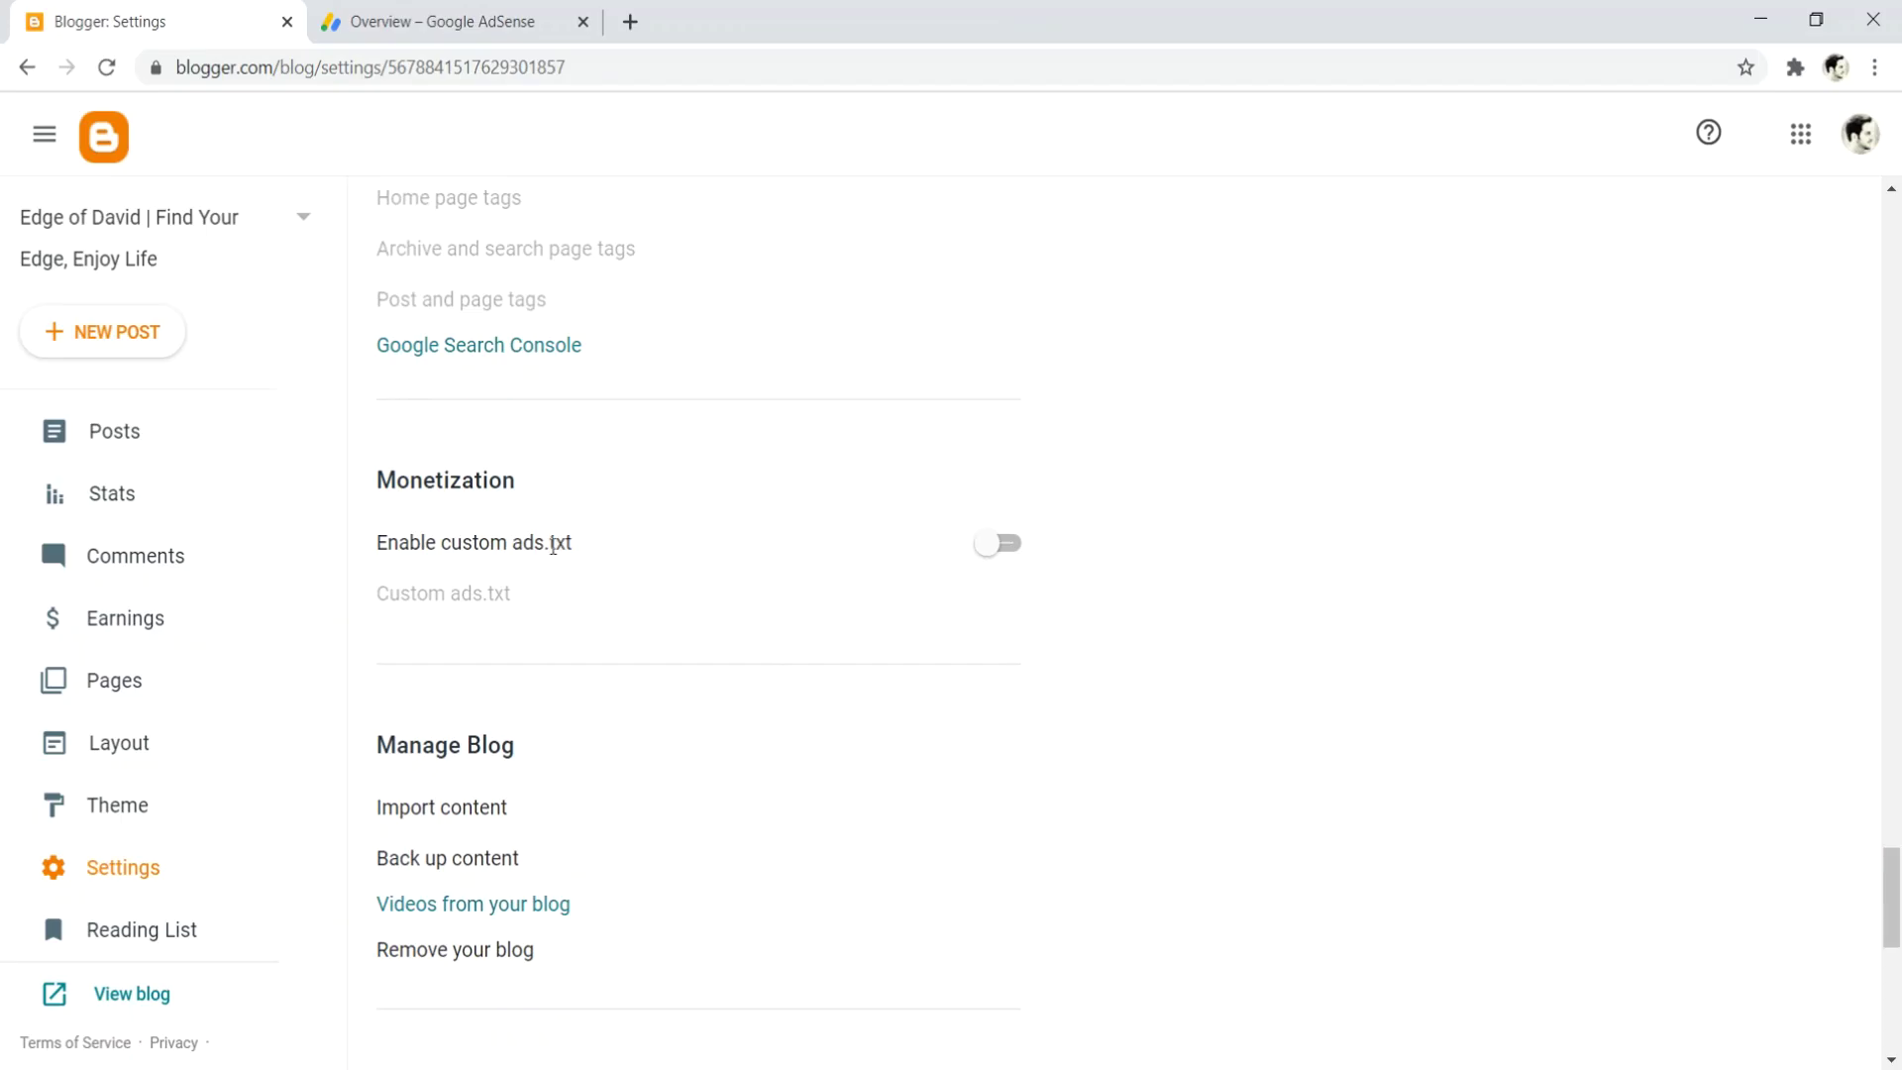
left_click(995, 544)
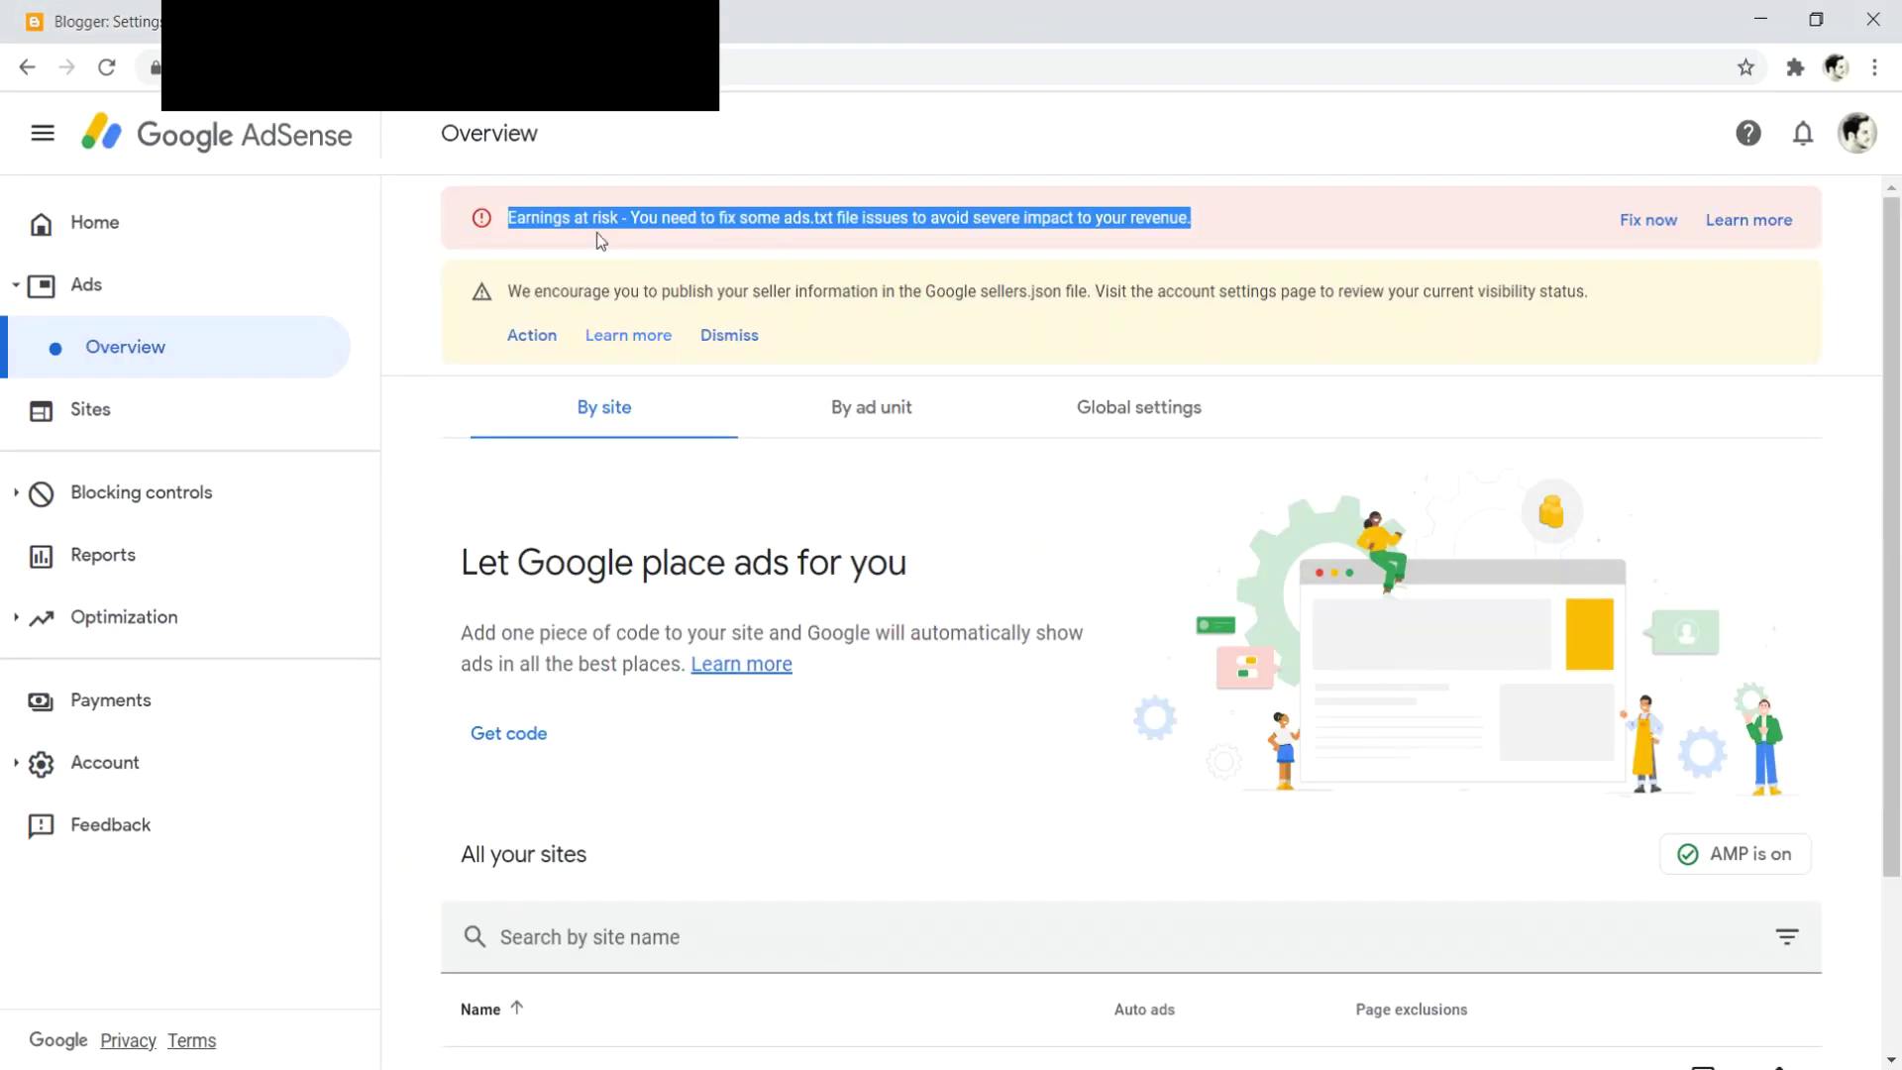
left_click_drag(540, 217, 821, 208)
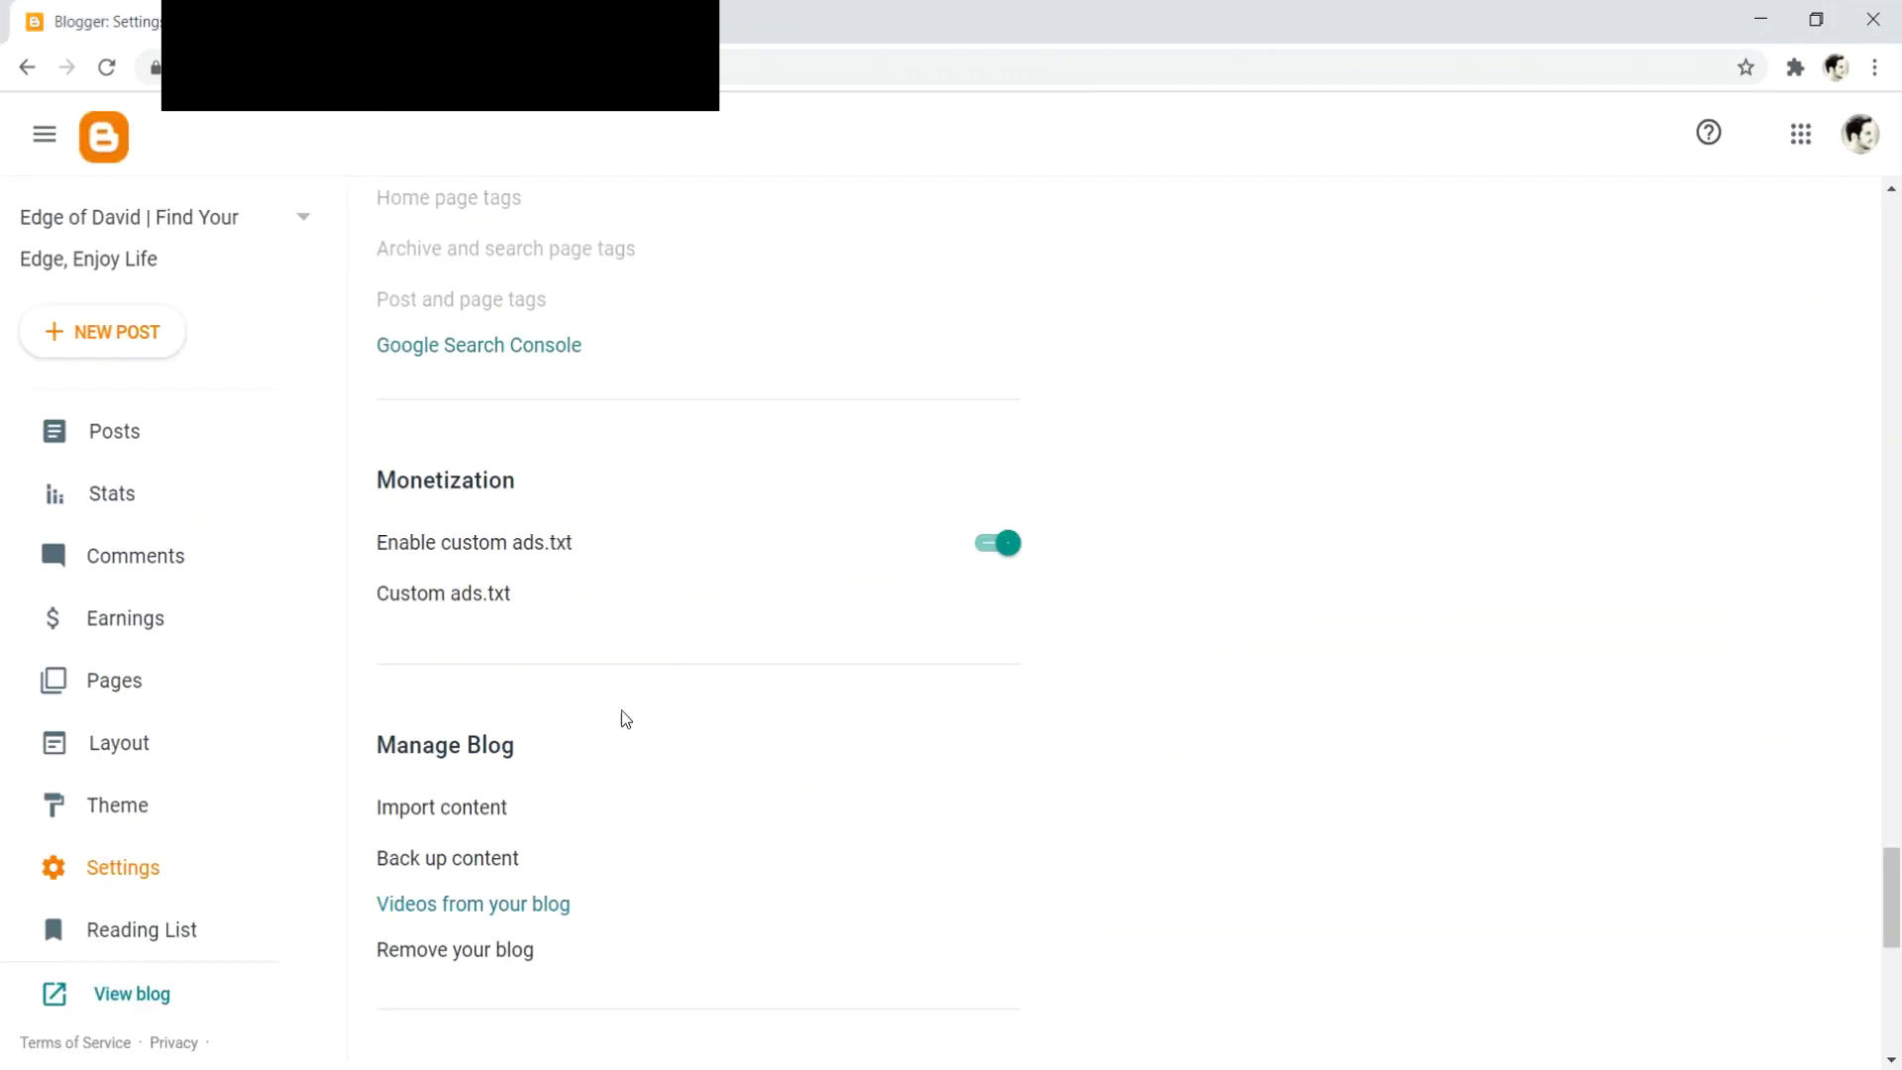
left_click_drag(428, 542, 566, 569)
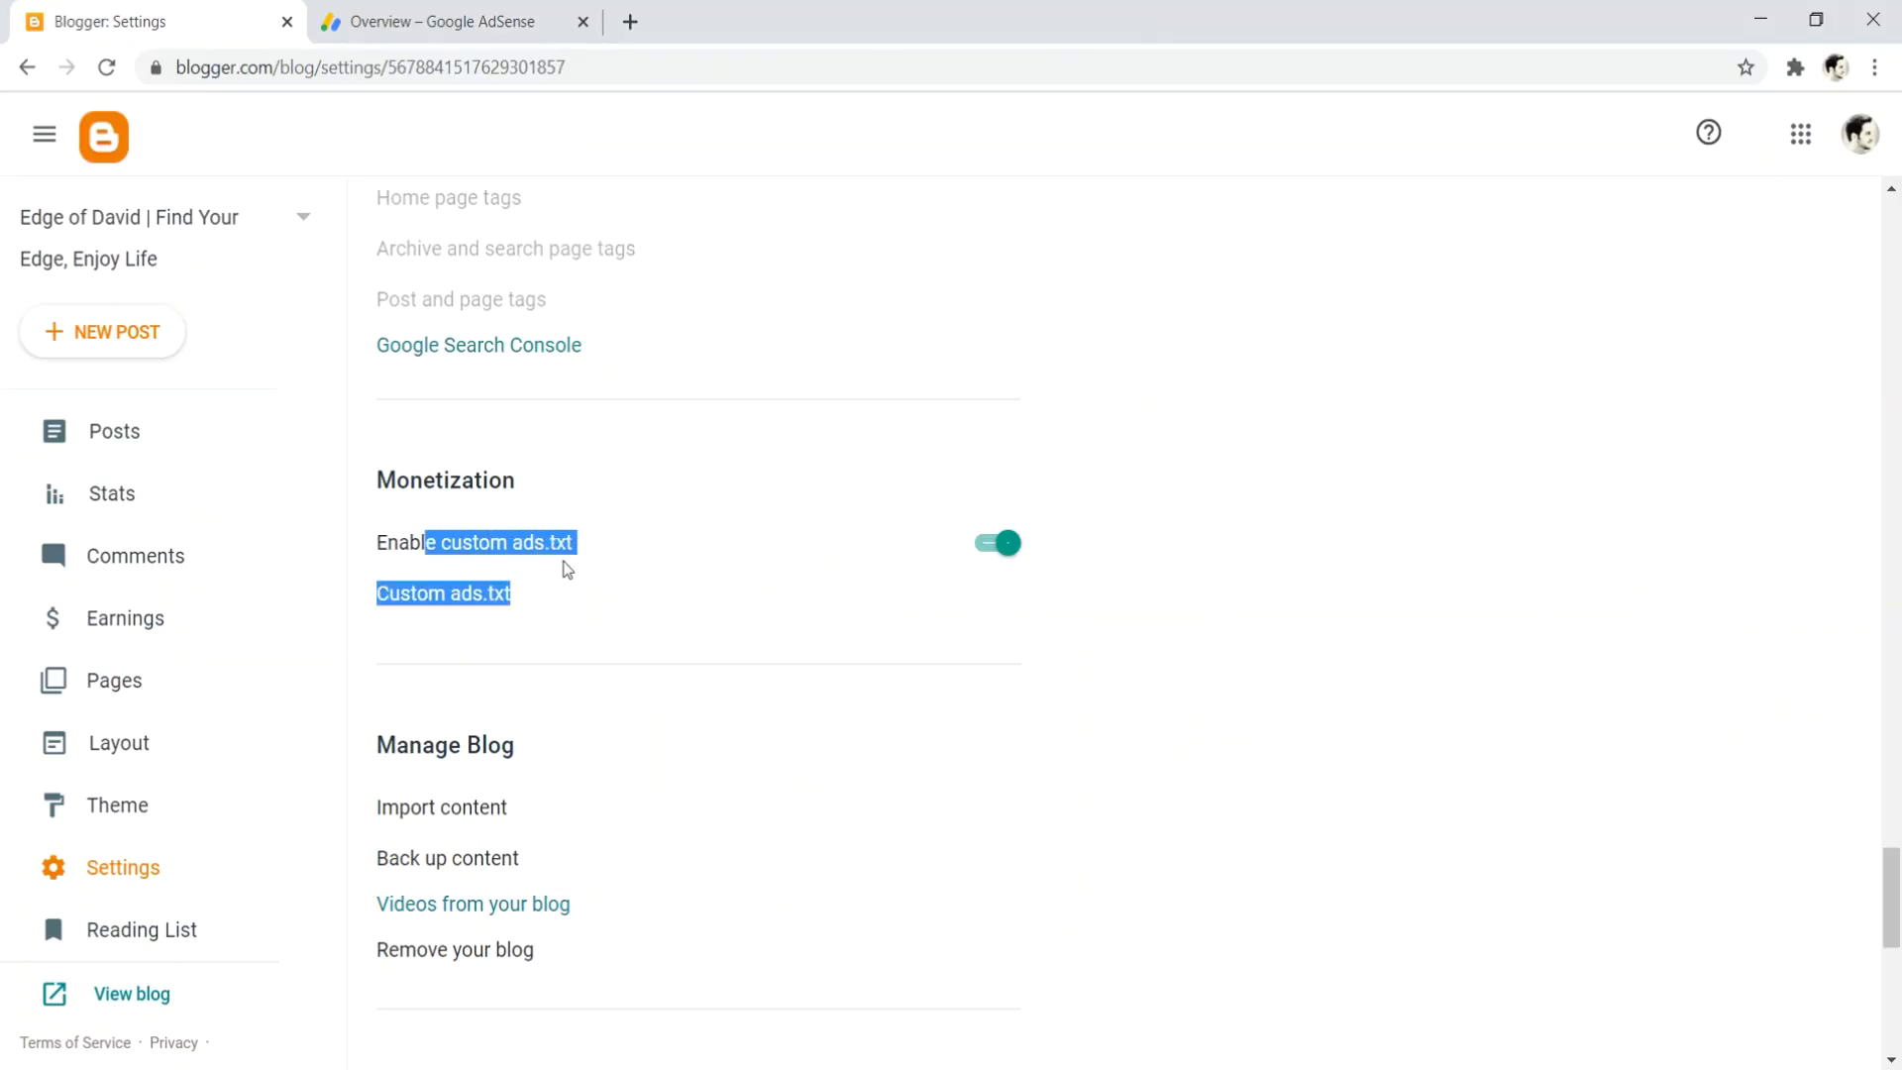